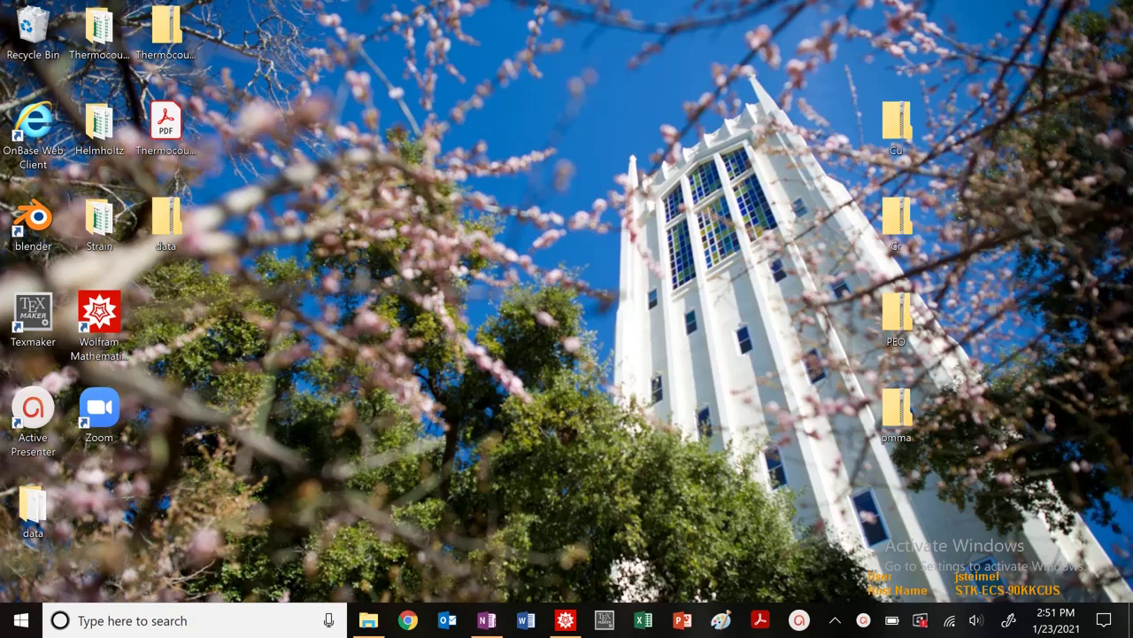
Extract the Cu and Cr zip archives to the desktop, hiding each opened folder window
right_click(894, 148)
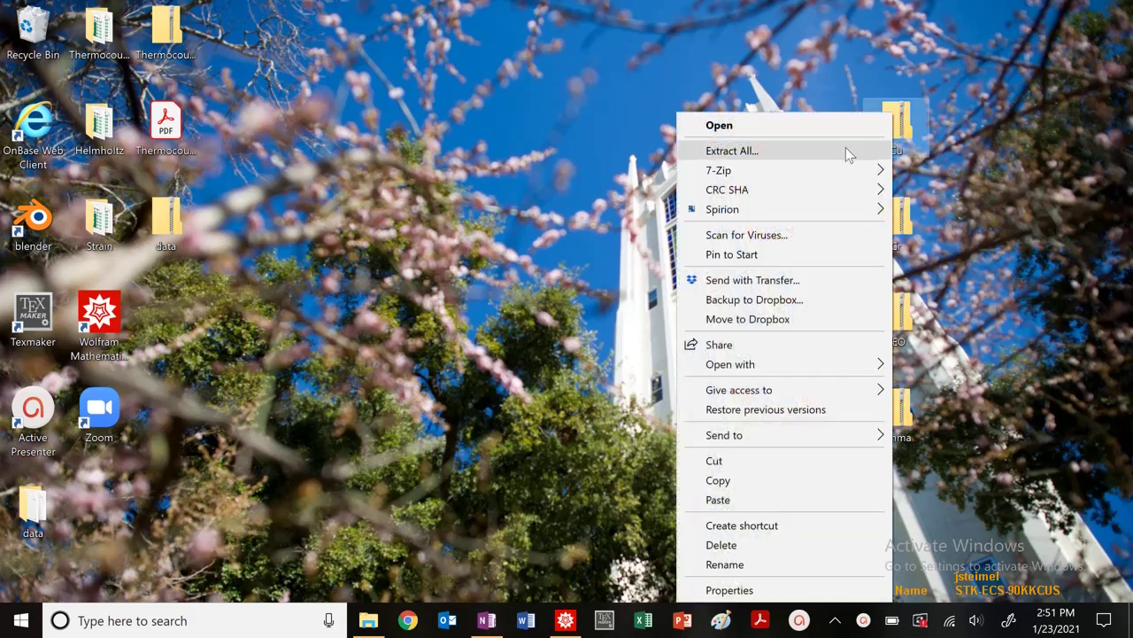
click(846, 150)
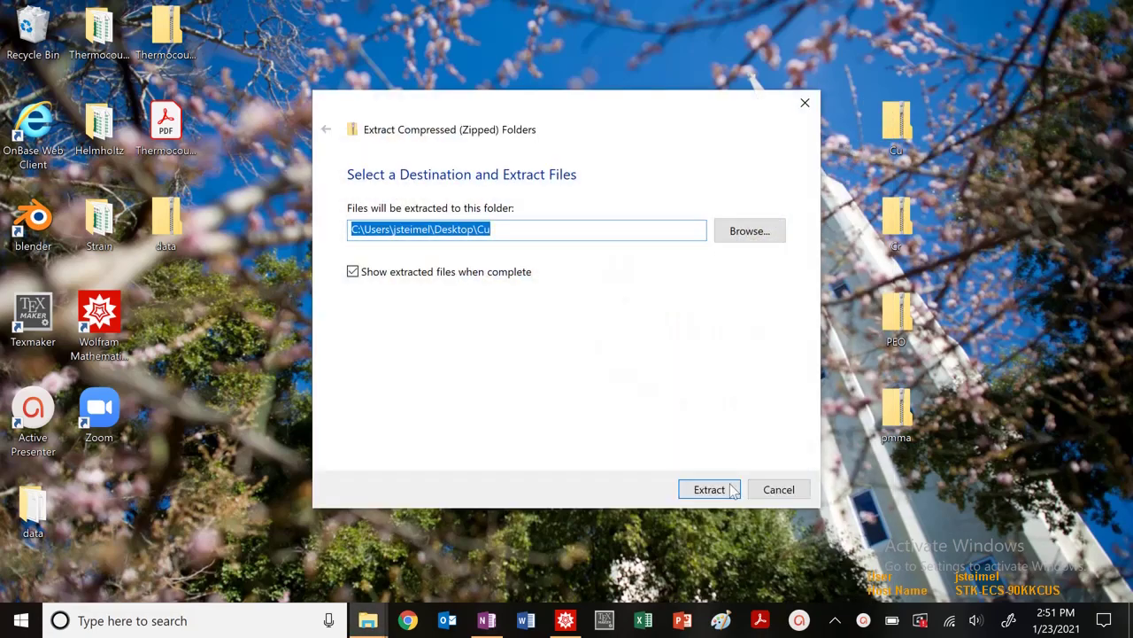
click(735, 487)
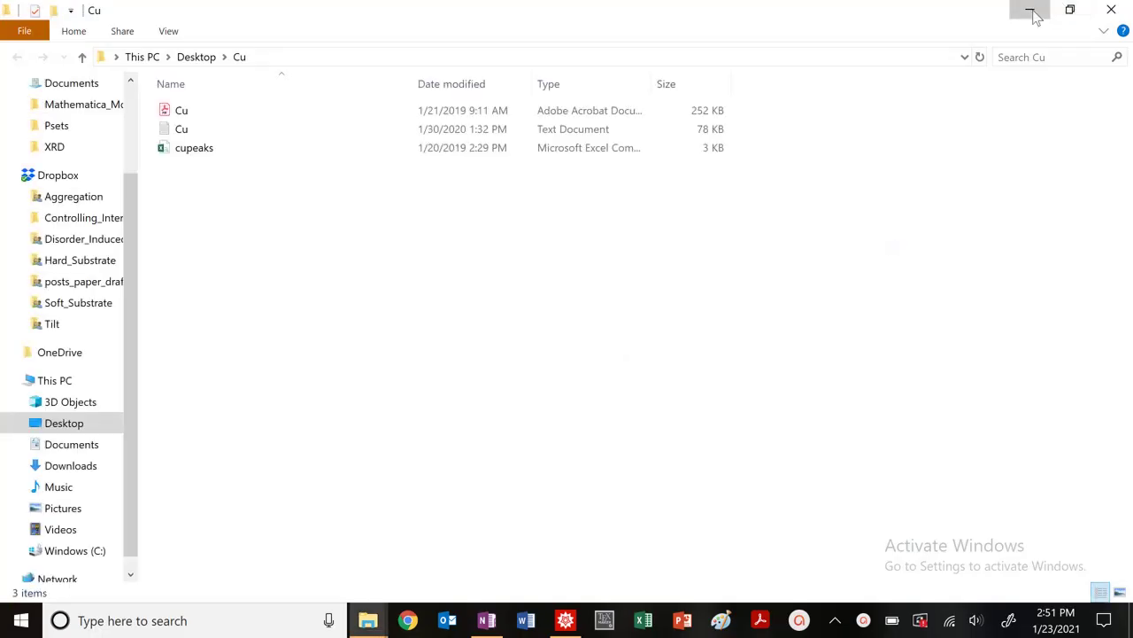
click(1030, 11)
right_click(896, 133)
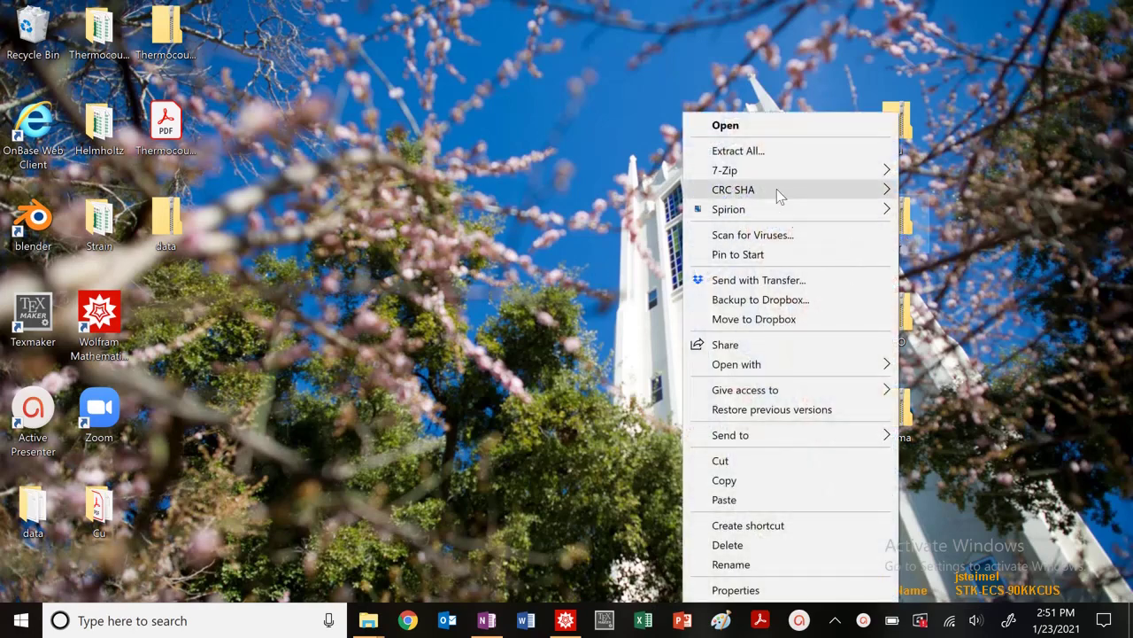
click(771, 151)
click(701, 491)
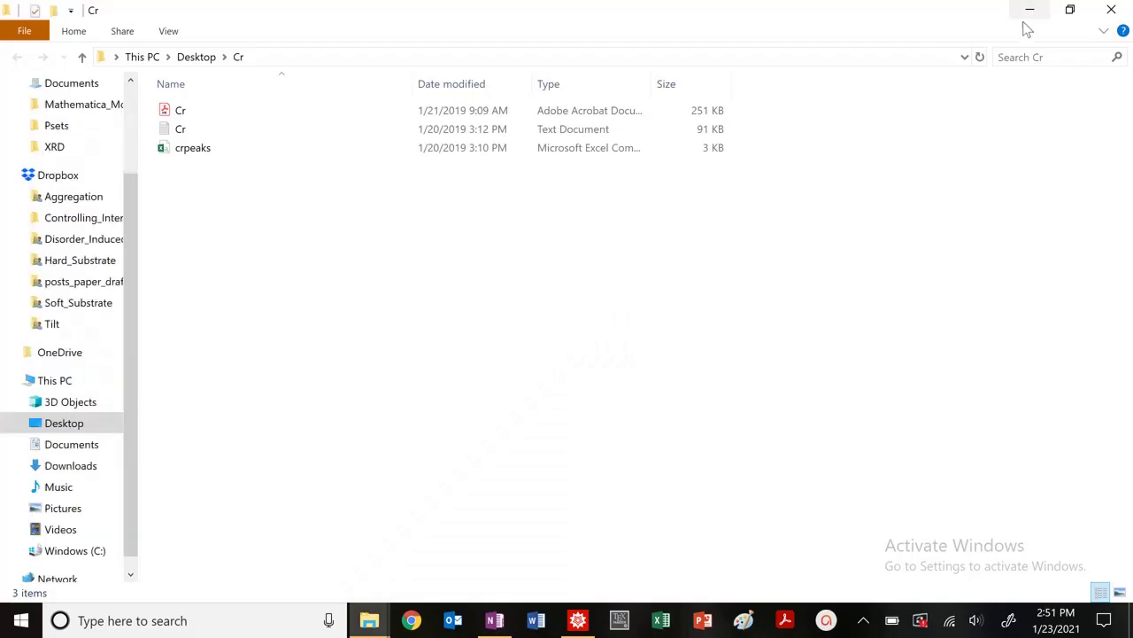
click(1024, 21)
Extract the PEO and pmma zip archives to the desktop, hiding each opened folder window
right_click(908, 115)
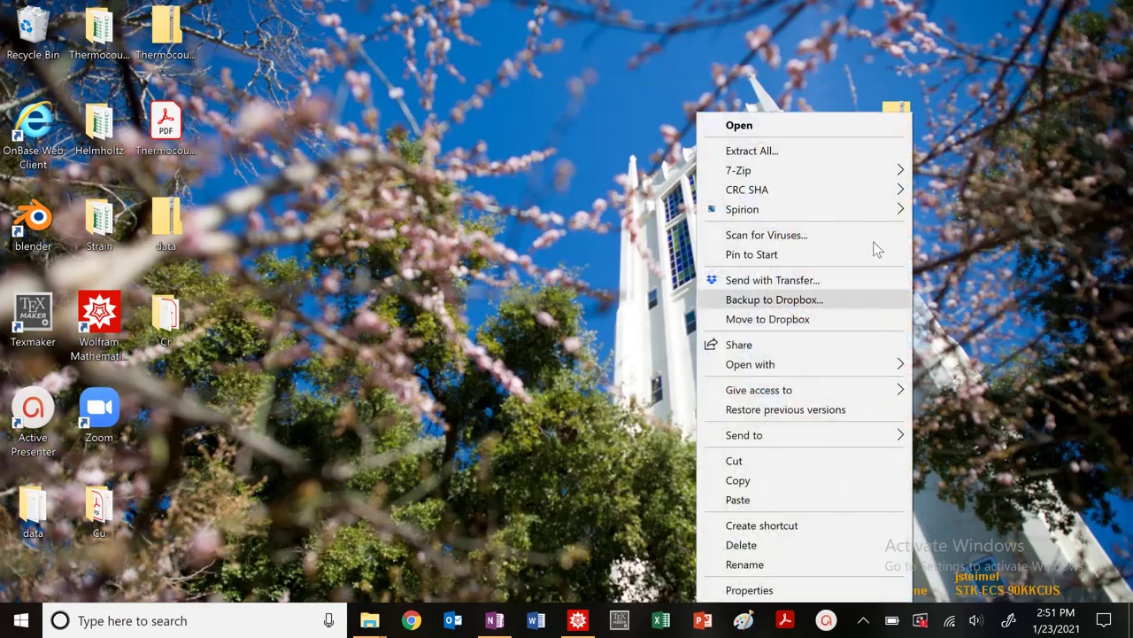
click(815, 151)
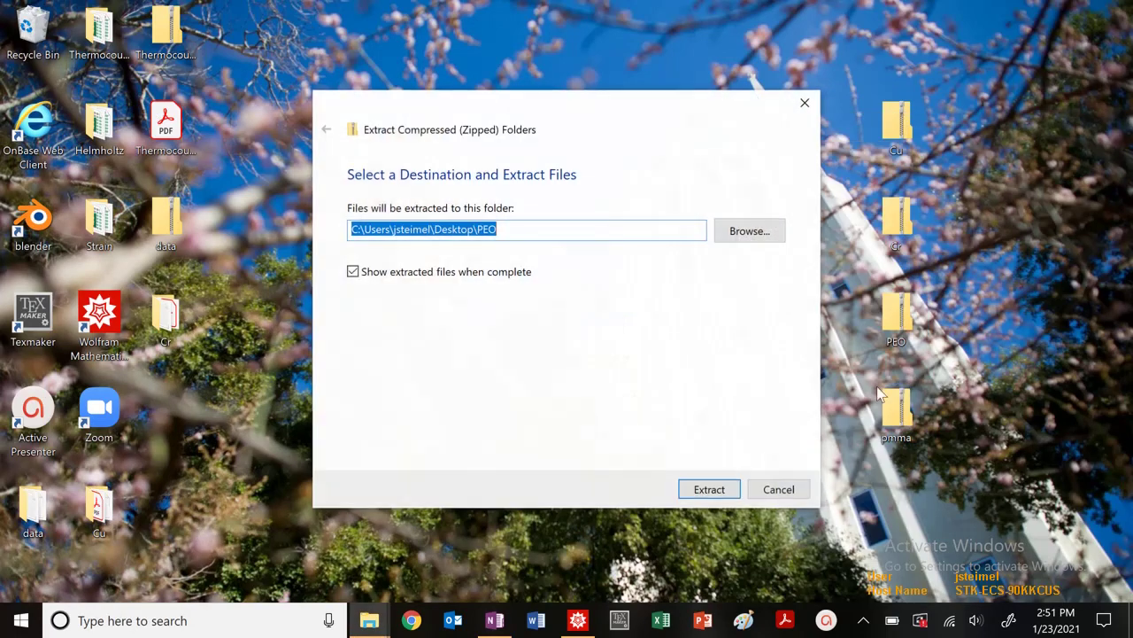
click(710, 490)
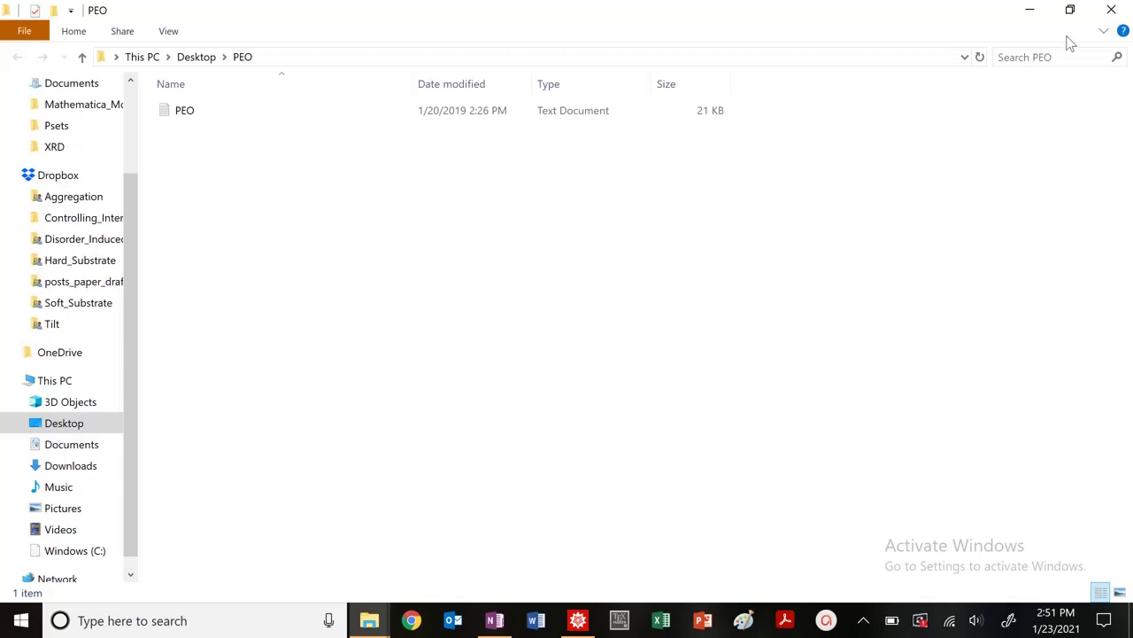
click(1030, 9)
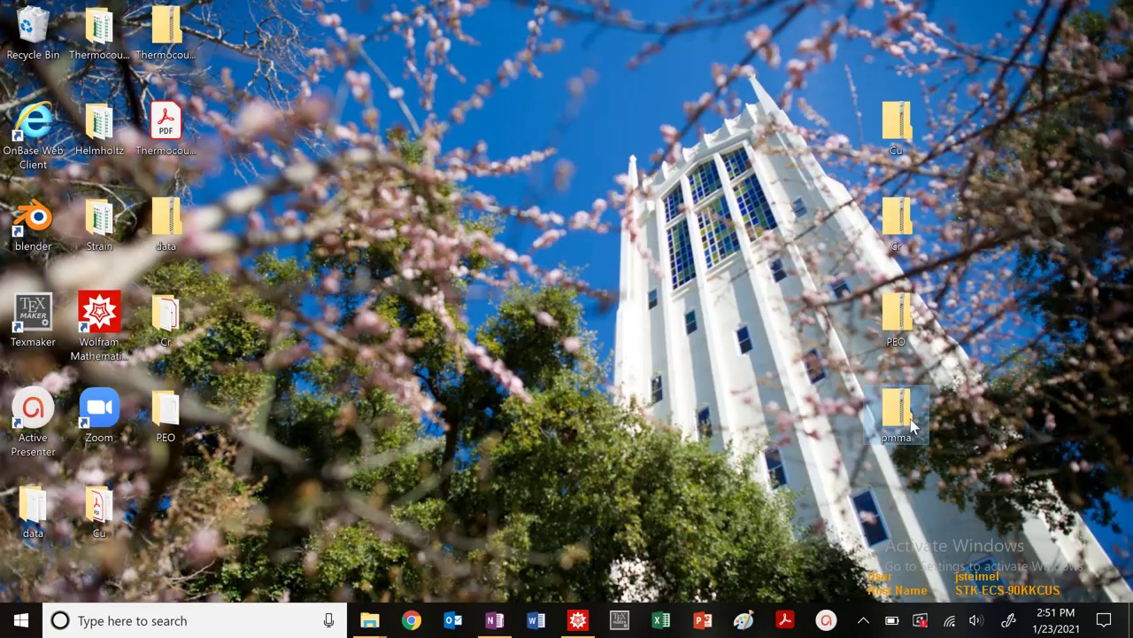
right_click(909, 113)
click(777, 152)
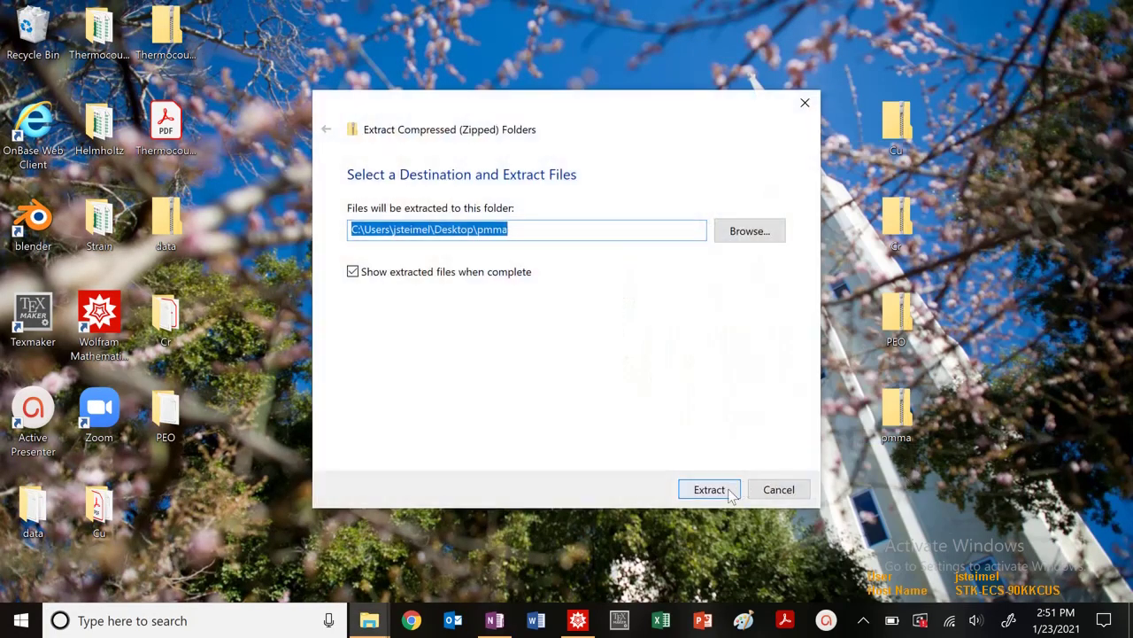
click(724, 487)
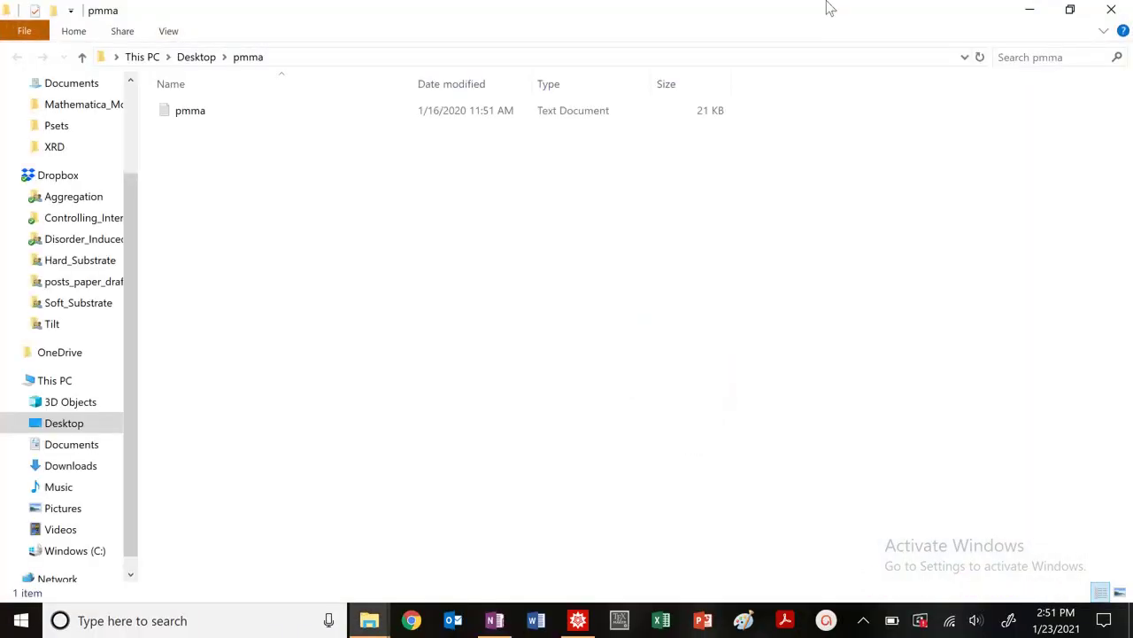
click(1112, 10)
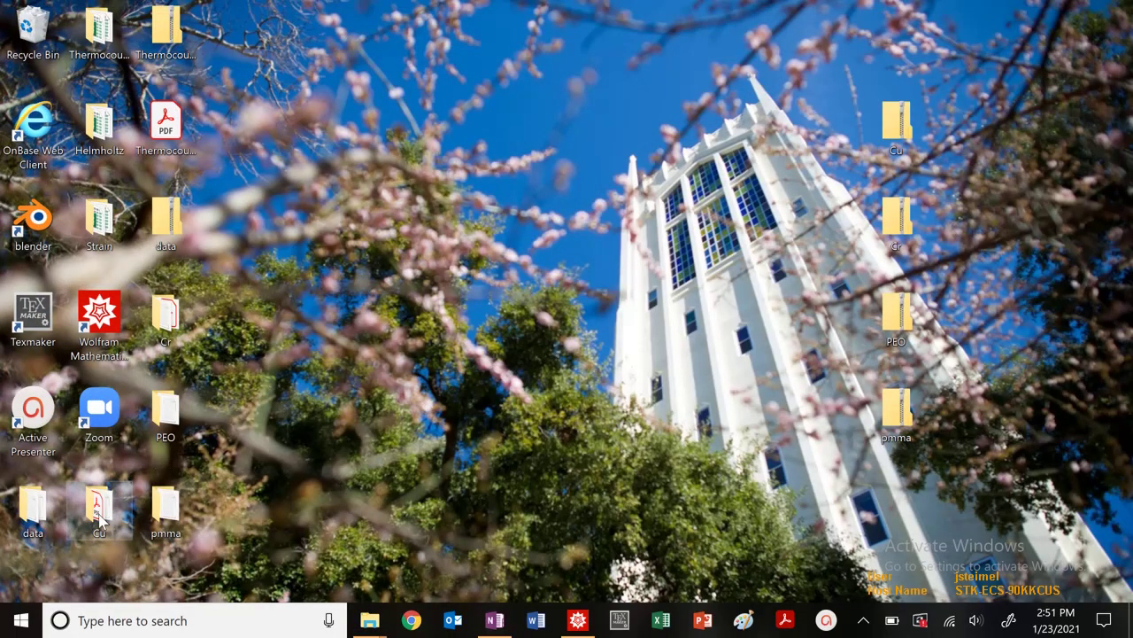
Move the Cu folder up and line the zip archives into one mid-screen column
drag(100, 522, 631, 137)
drag(896, 128, 442, 528)
drag(896, 222, 642, 414)
drag(896, 315, 566, 512)
drag(633, 409, 499, 511)
drag(903, 411, 735, 522)
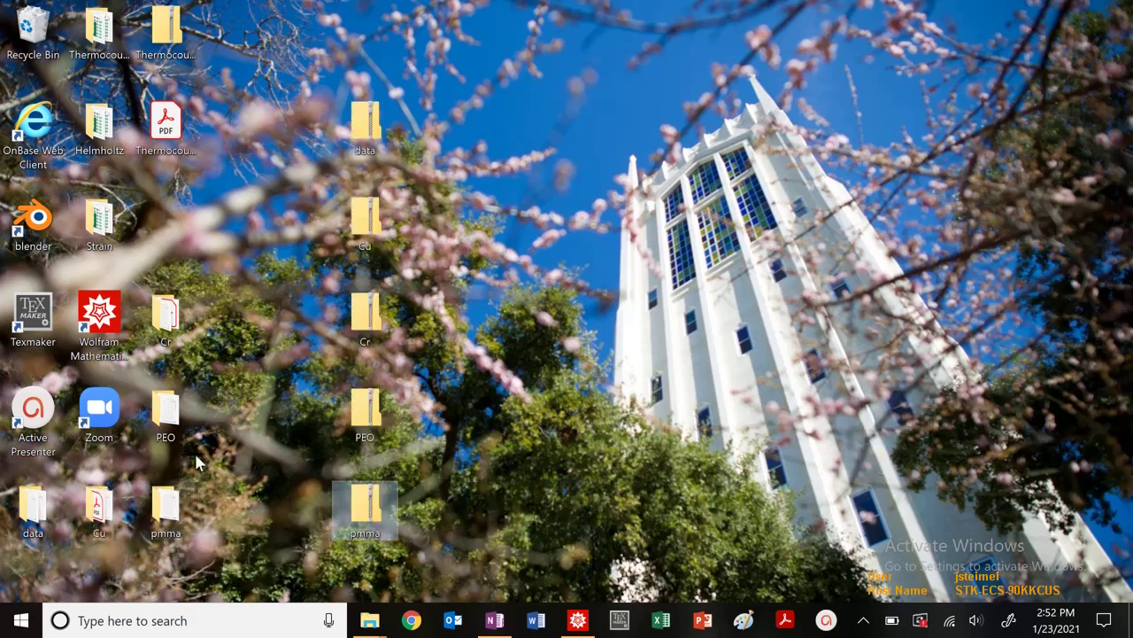
Gather the PEO, Cu, pmma and Cr folders together at the upper right
drag(176, 420, 846, 101)
drag(99, 503, 696, 124)
drag(165, 509, 896, 317)
drag(829, 124, 757, 332)
drag(164, 312, 829, 124)
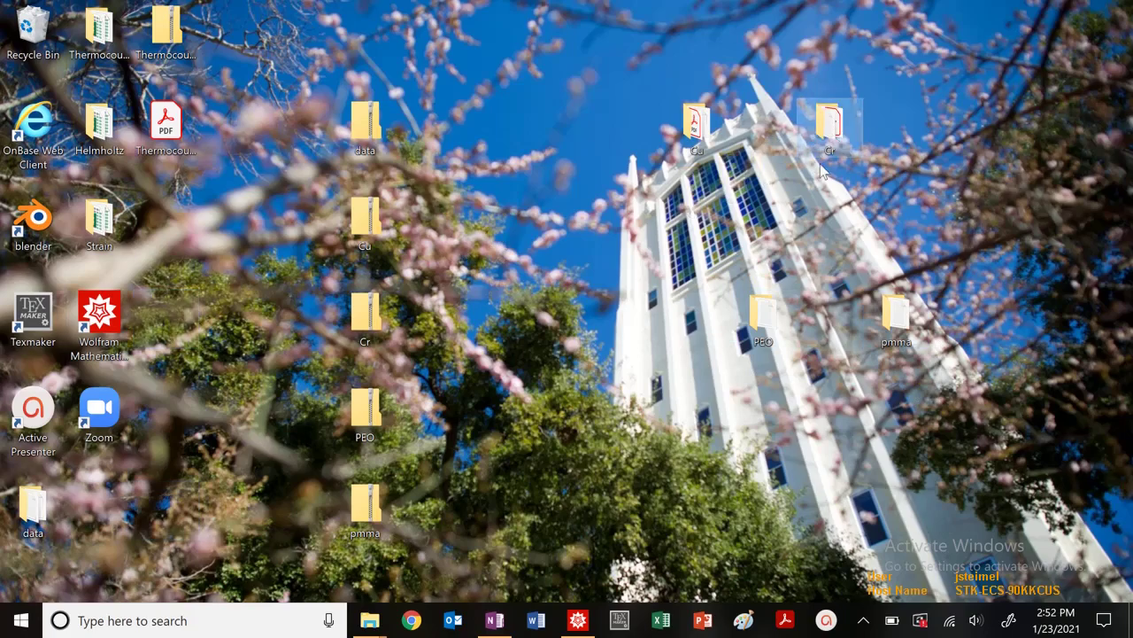
Open the Cu folder, view Cu.txt in Notepad, then close it
double_click(699, 132)
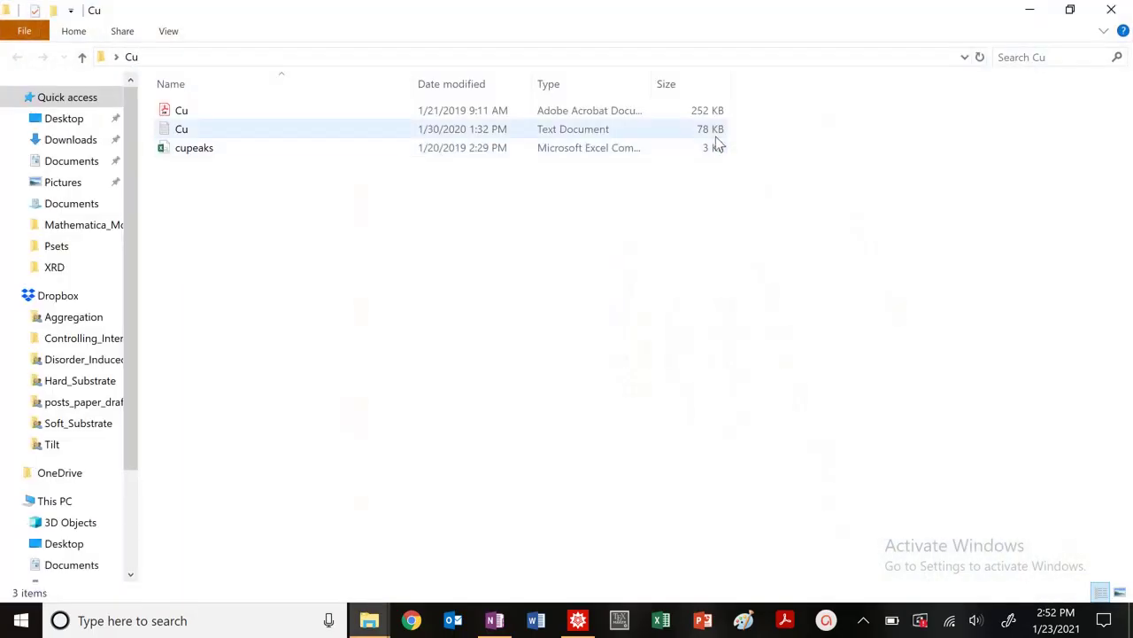
double_click(217, 129)
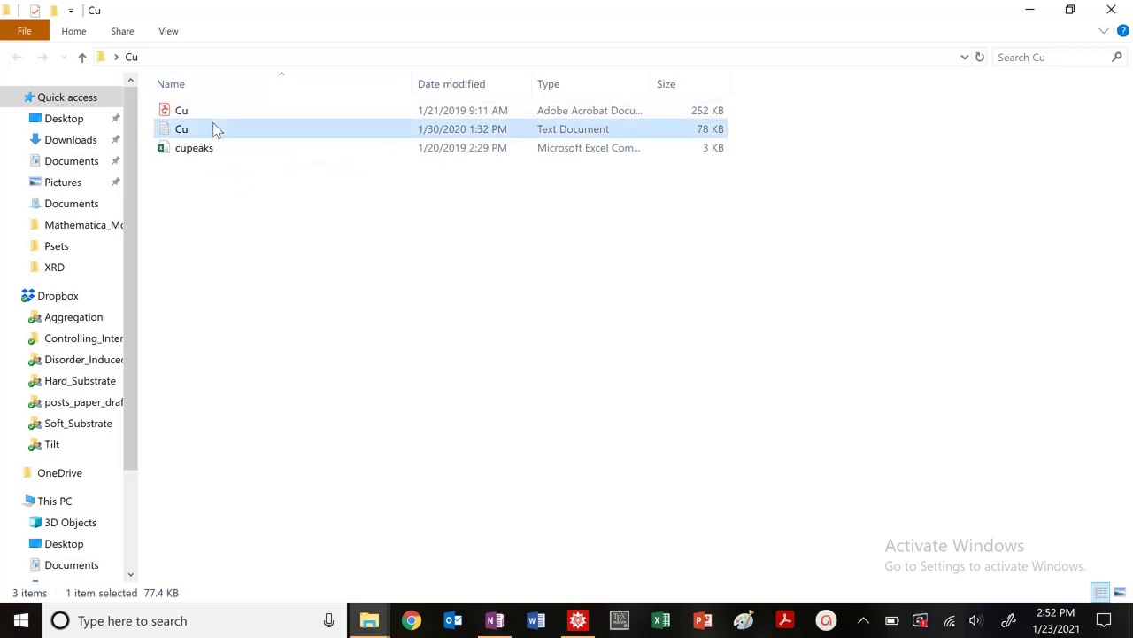
drag(873, 246, 494, 86)
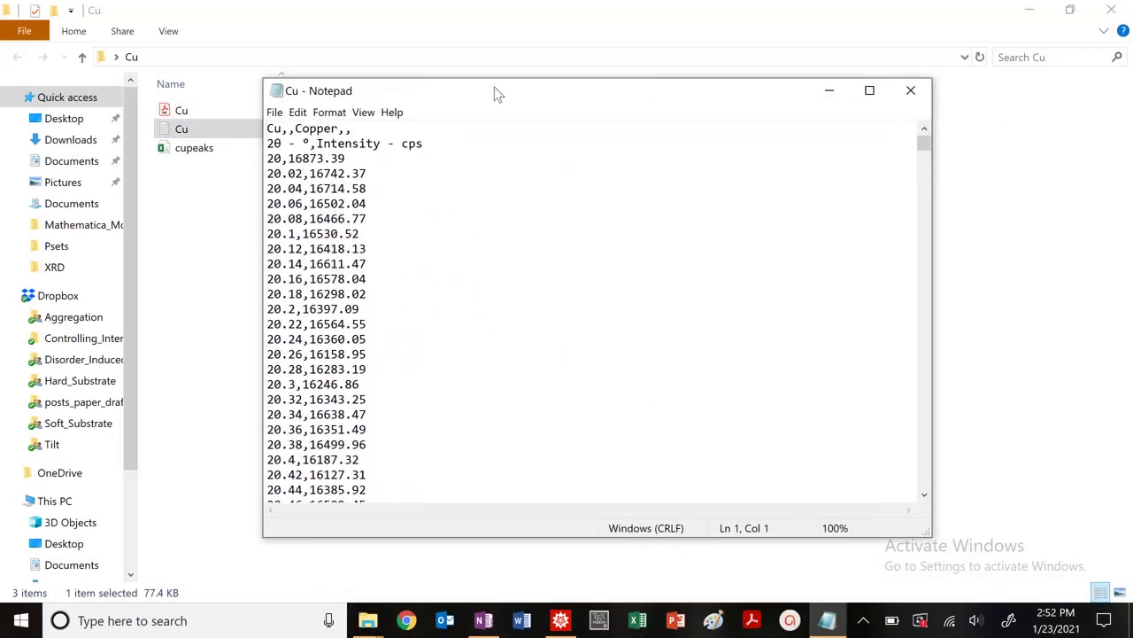
click(911, 91)
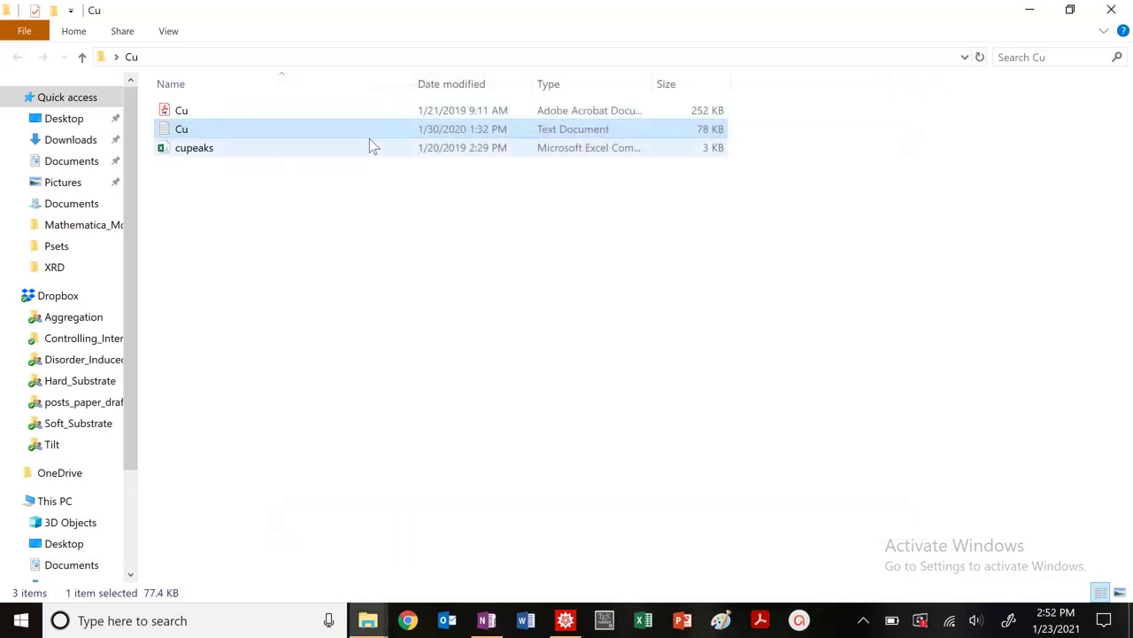
Open cupeaks in Excel, select the 2θ column B1:B13, minimise it, then open Cu.pdf
double_click(192, 149)
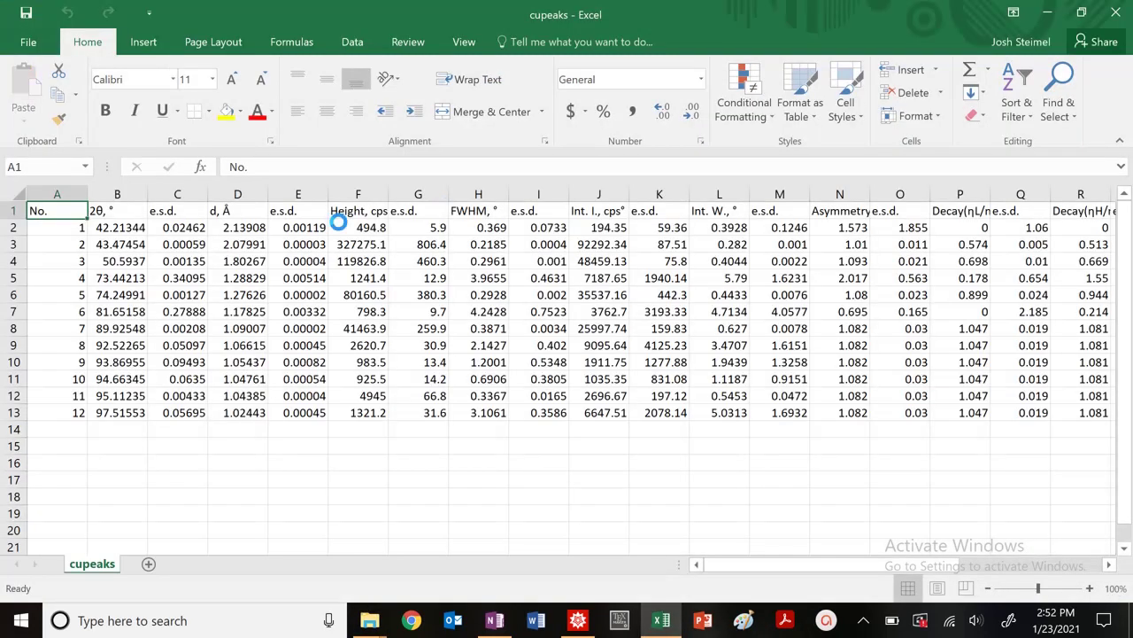
drag(117, 227, 900, 411)
click(216, 331)
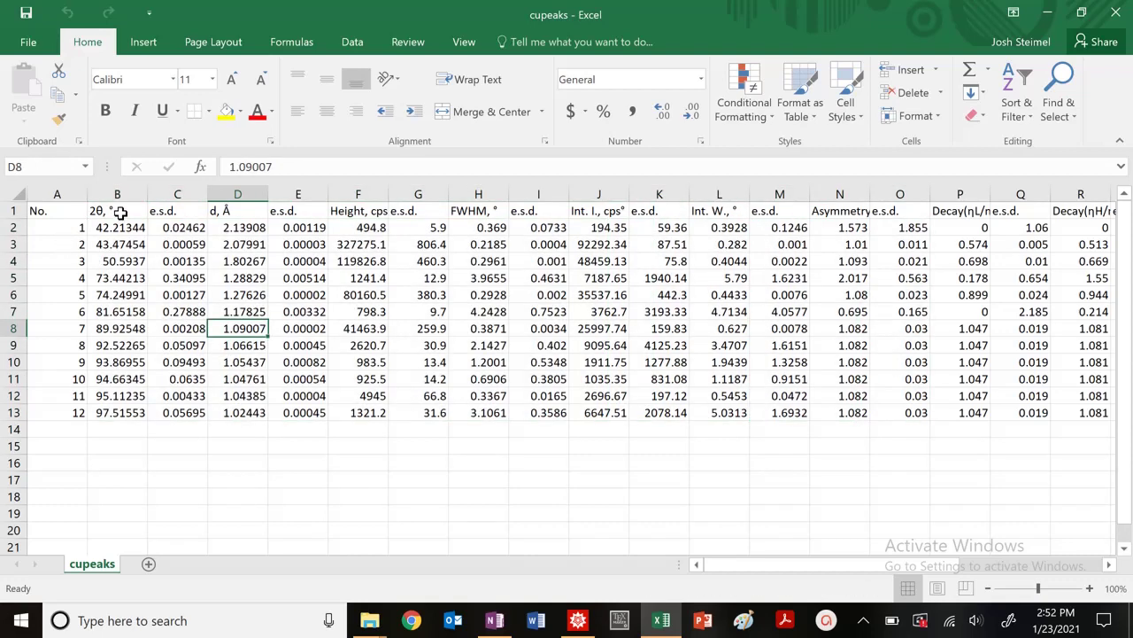
drag(120, 214, 133, 412)
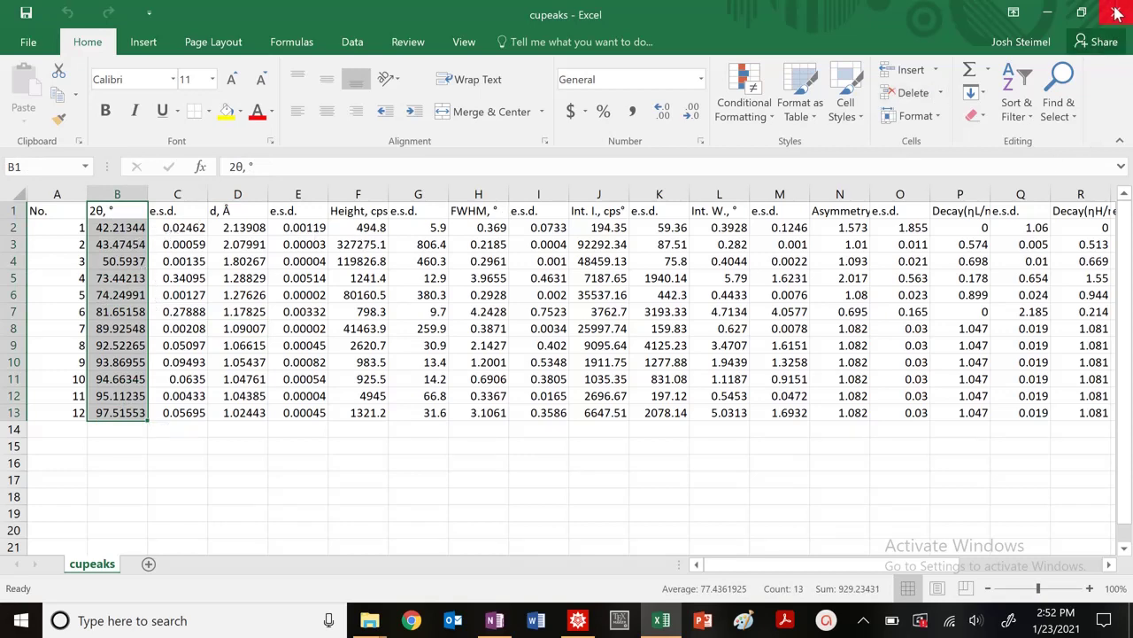
click(1047, 12)
click(241, 113)
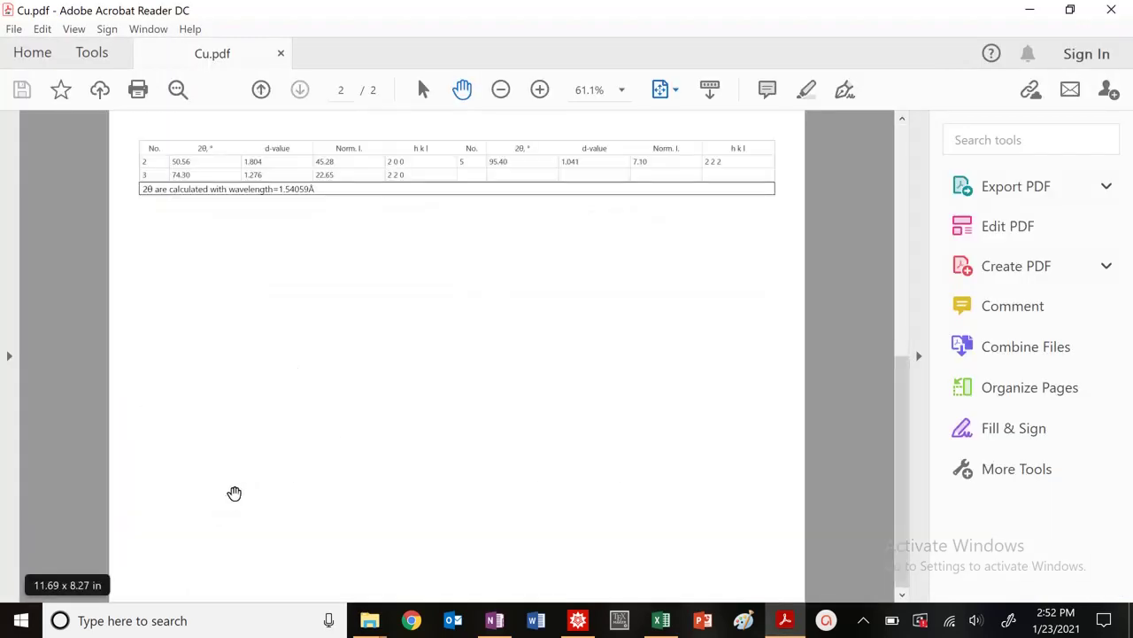
Scroll through Cu.pdf with the Tools pane collapsed, then return to the Mathematica notebook
scroll(185, 243, up, 5)
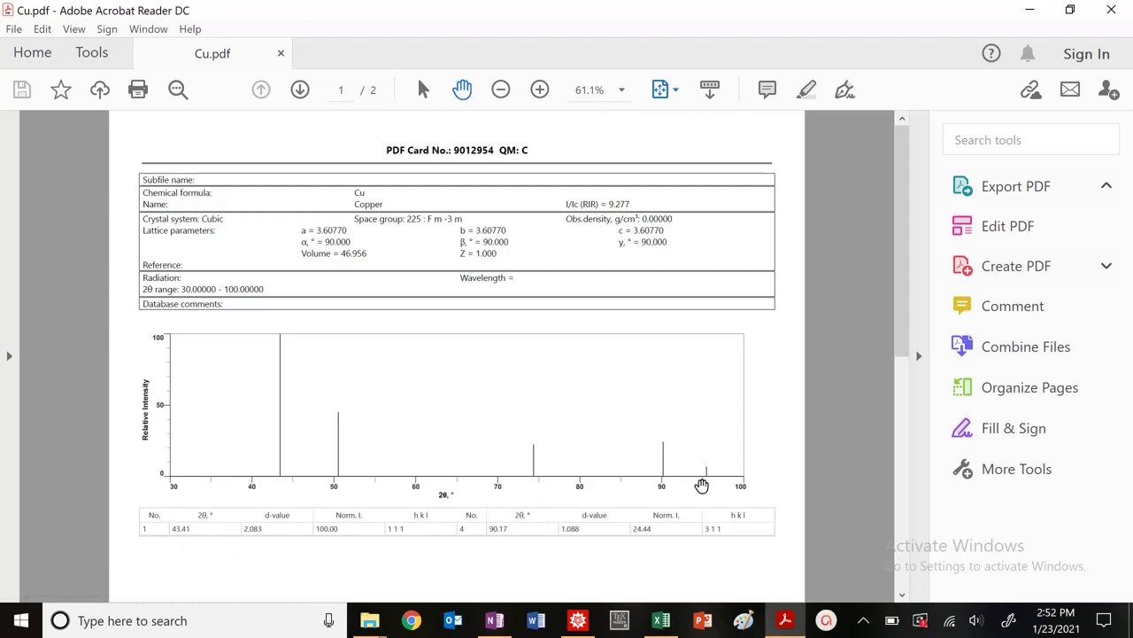
scroll(703, 481, down, 5)
click(924, 382)
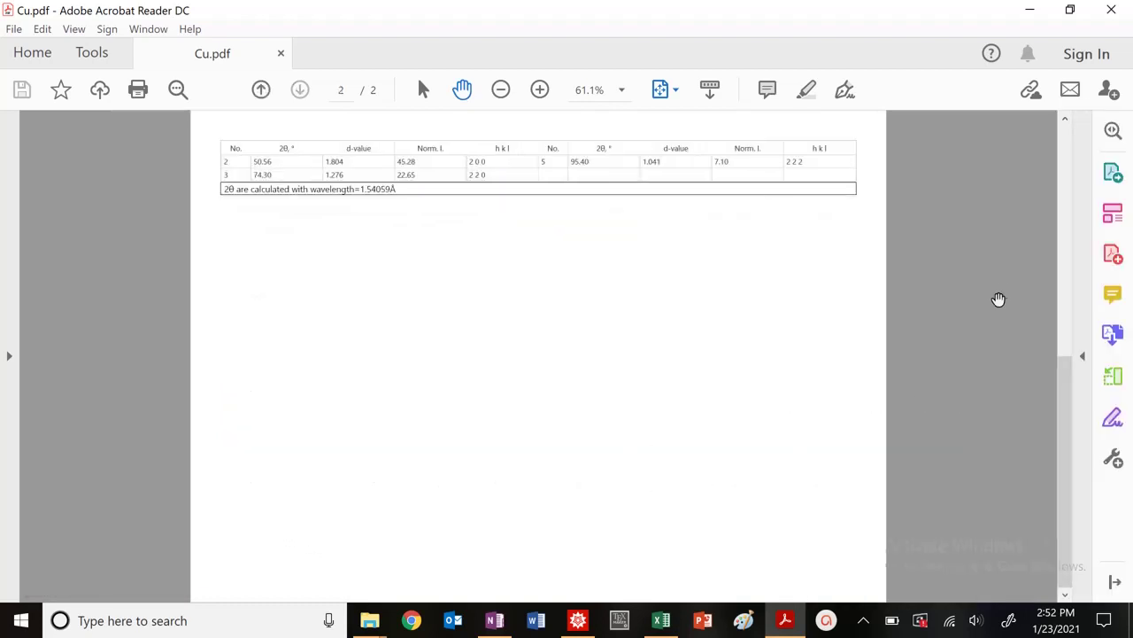
scroll(600, 357, up, 5)
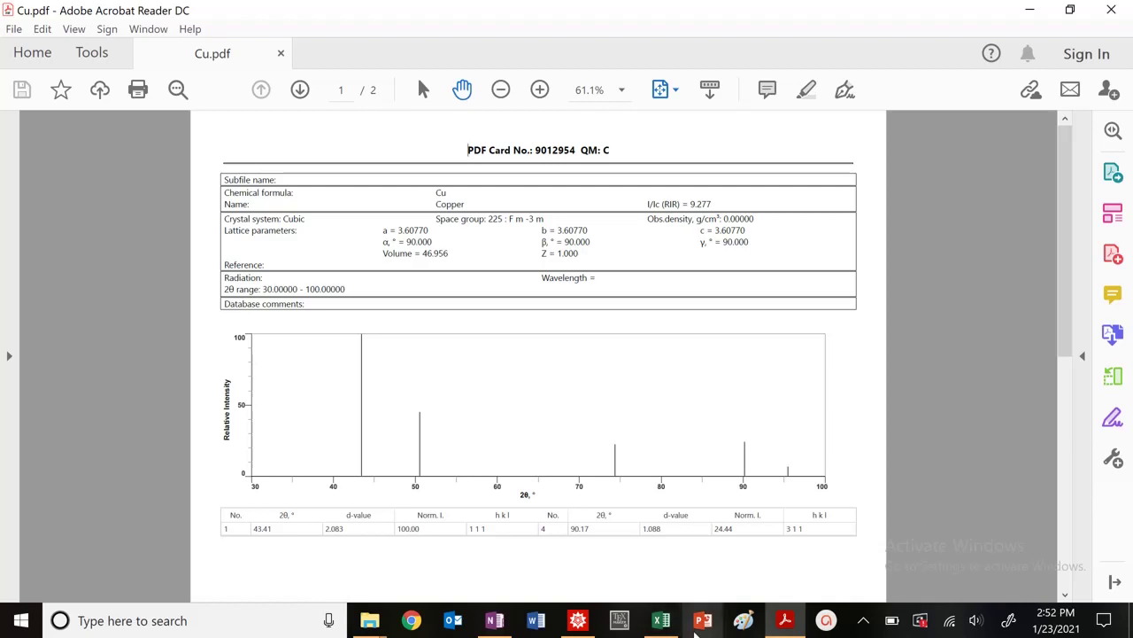
click(578, 620)
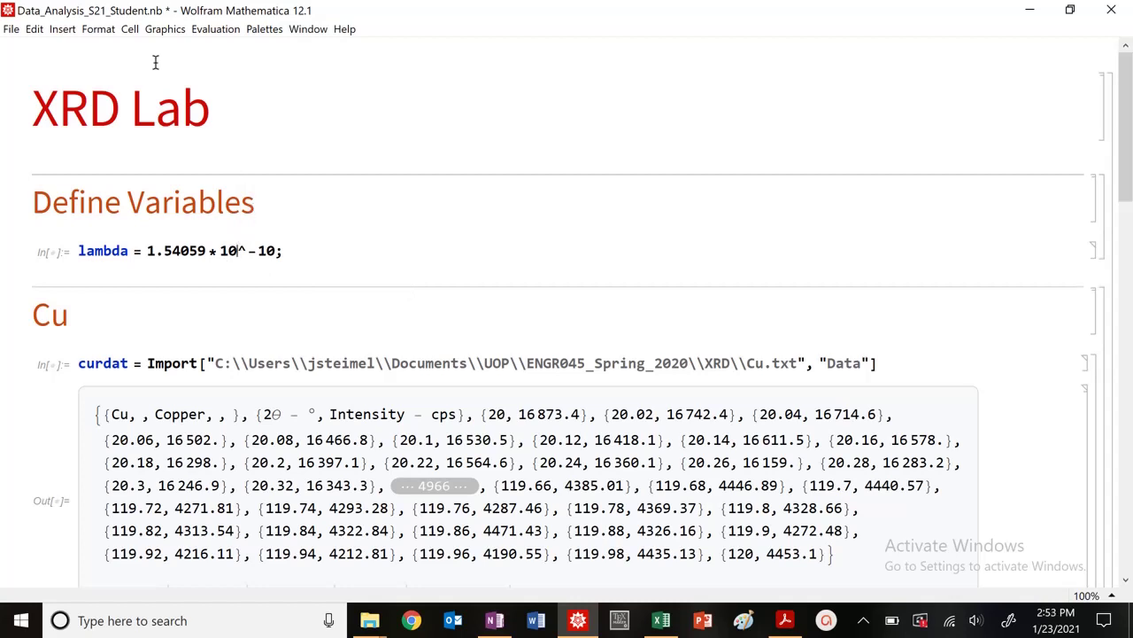
Evaluate the lambda definition cell
click(204, 237)
click(206, 250)
key(shift+Return)
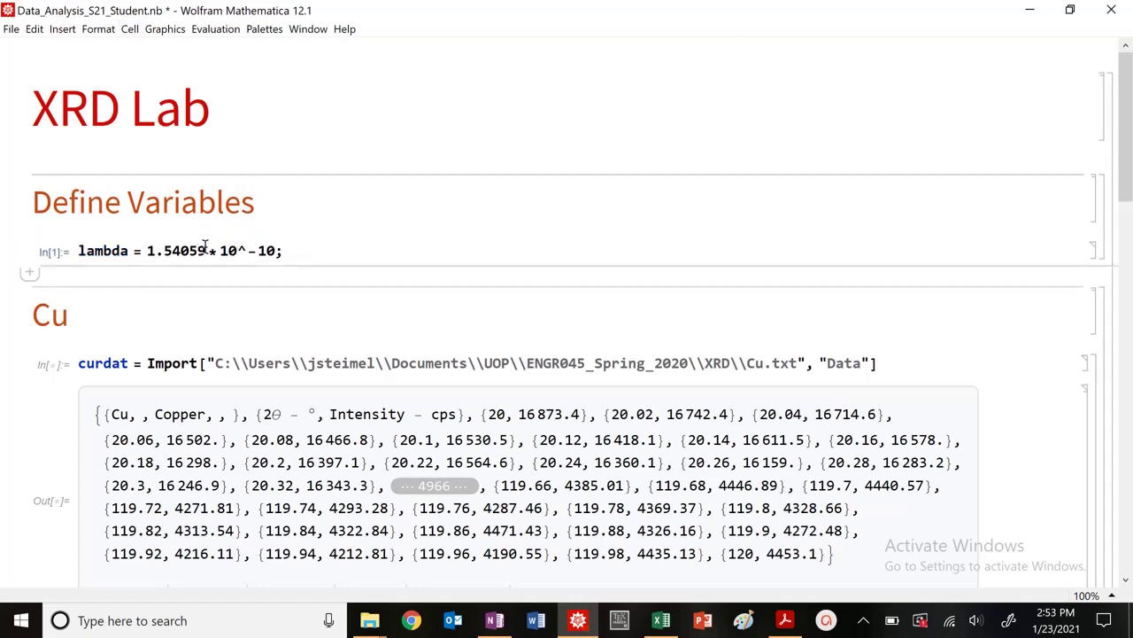
Delete the curdat[[3 ;; -1]] data argument from ListLinePlot
scroll(211, 365, down, 3)
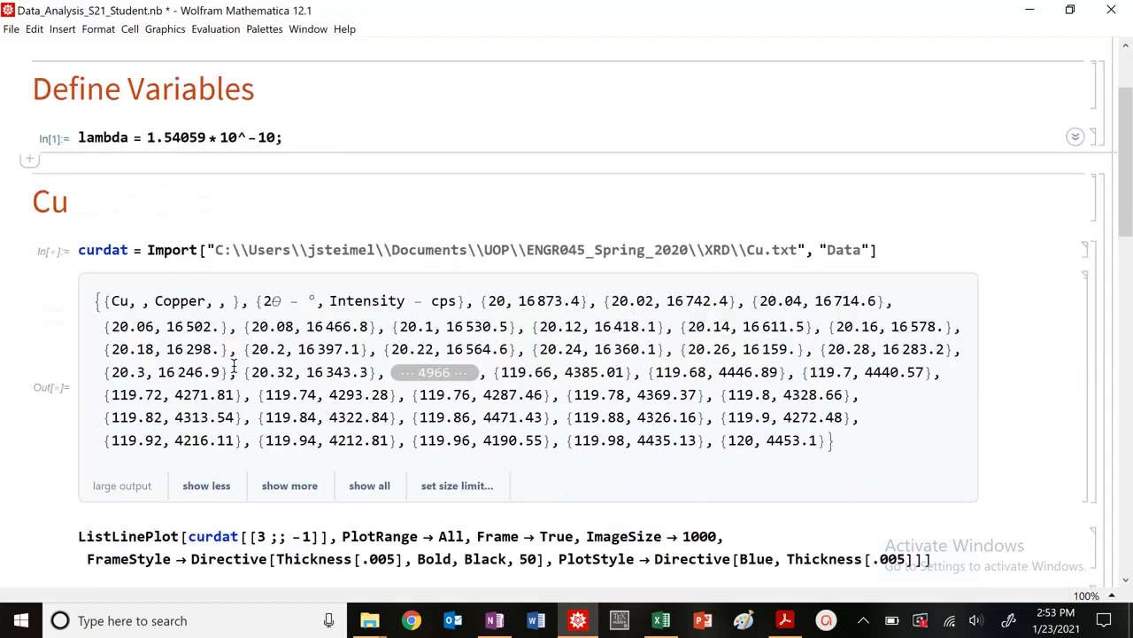
mouse_move(369, 620)
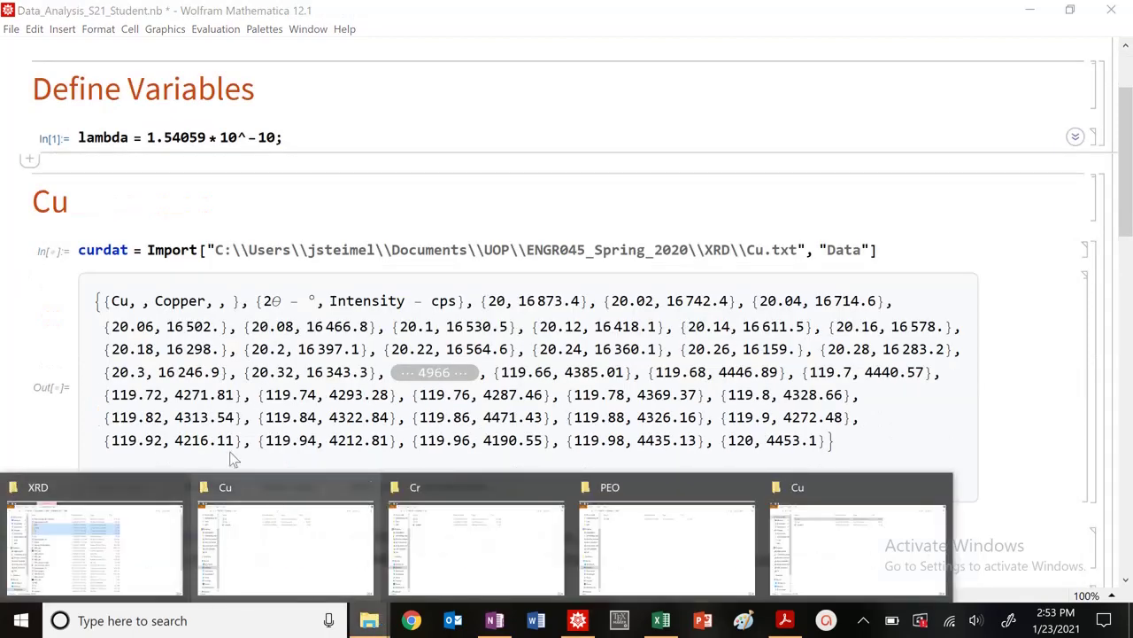
double_click(201, 537)
click(202, 537)
key(BackSpace)
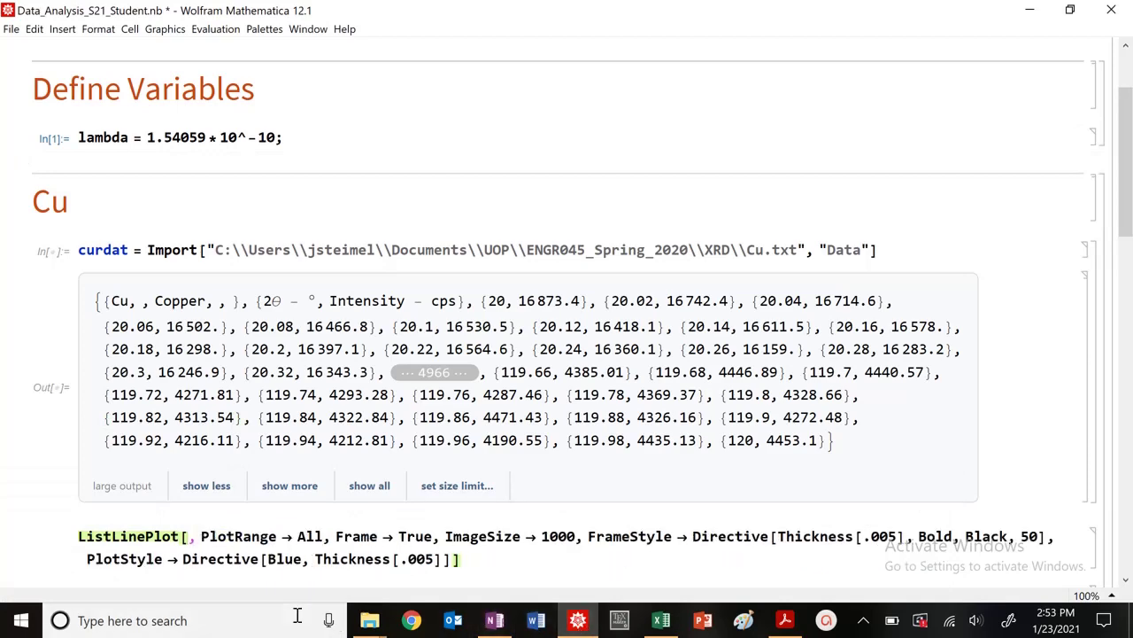
Replace the Import path with the desktop Cu.txt path and re-evaluate the import
mouse_move(369, 620)
click(270, 590)
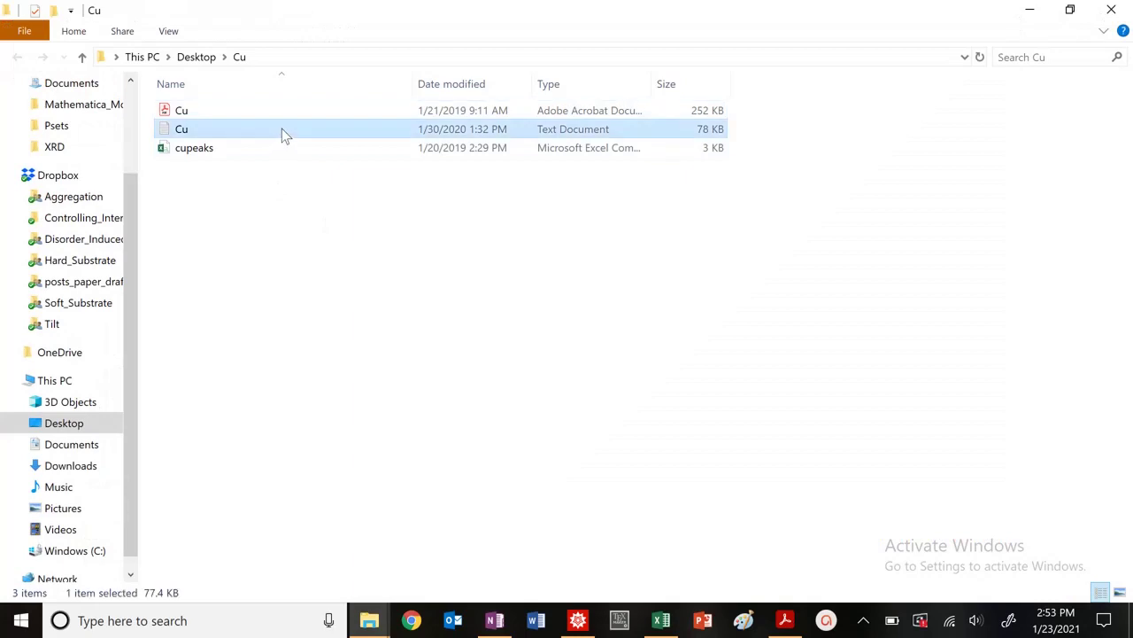
click(1029, 10)
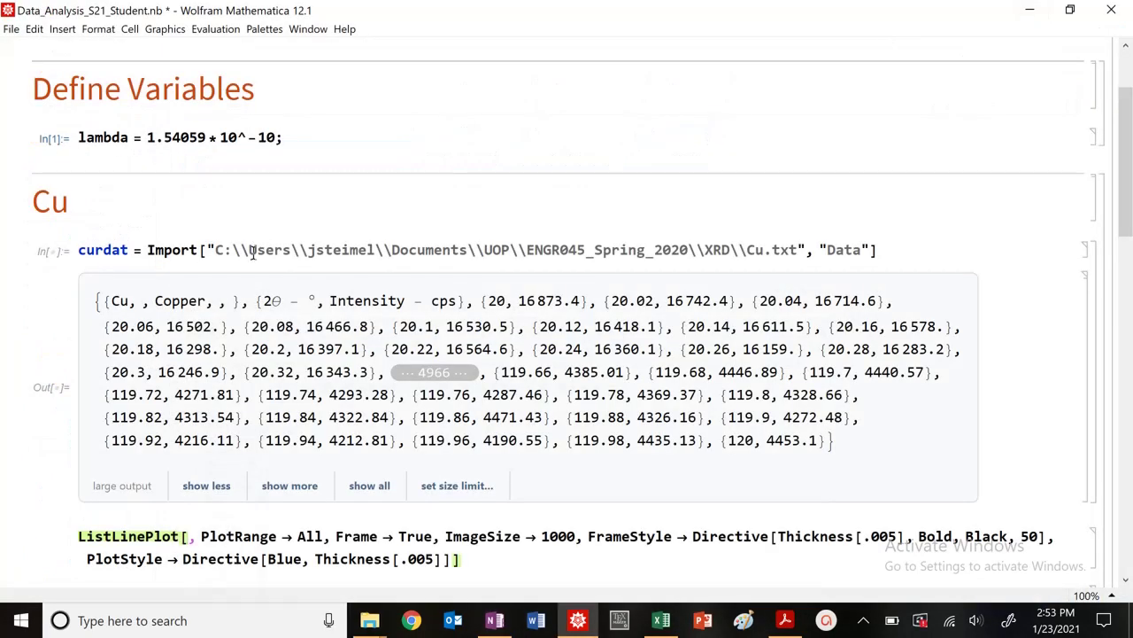
double_click(252, 252)
text("C:\\Users\\jsteimel\\Desktop\\Cu\\Cu.txt")
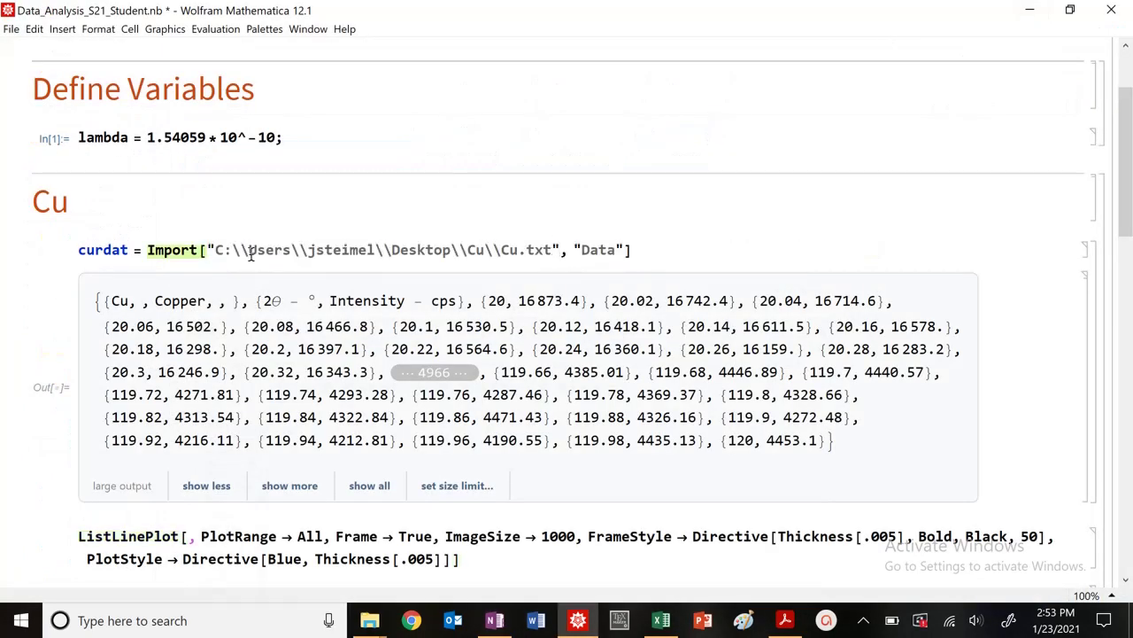
key(shift+Return)
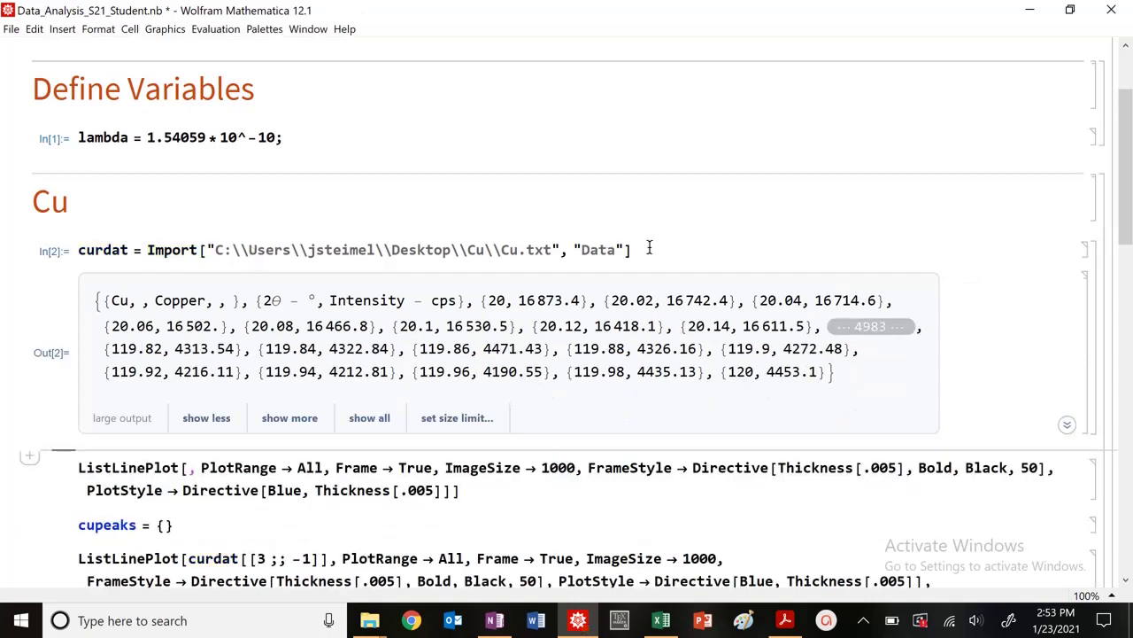
Limit the Cu import to rows [[1 ;; 10]], then to [[1 ;; 50]], and evaluate
click(650, 246)
text([[)
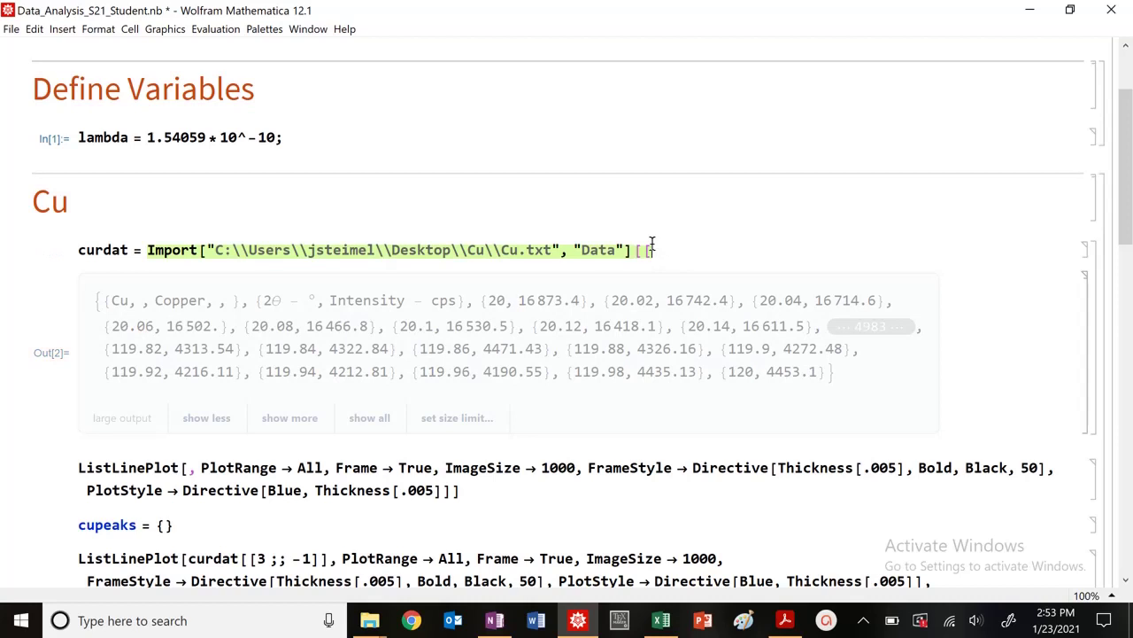
text(1 ;; 10]])
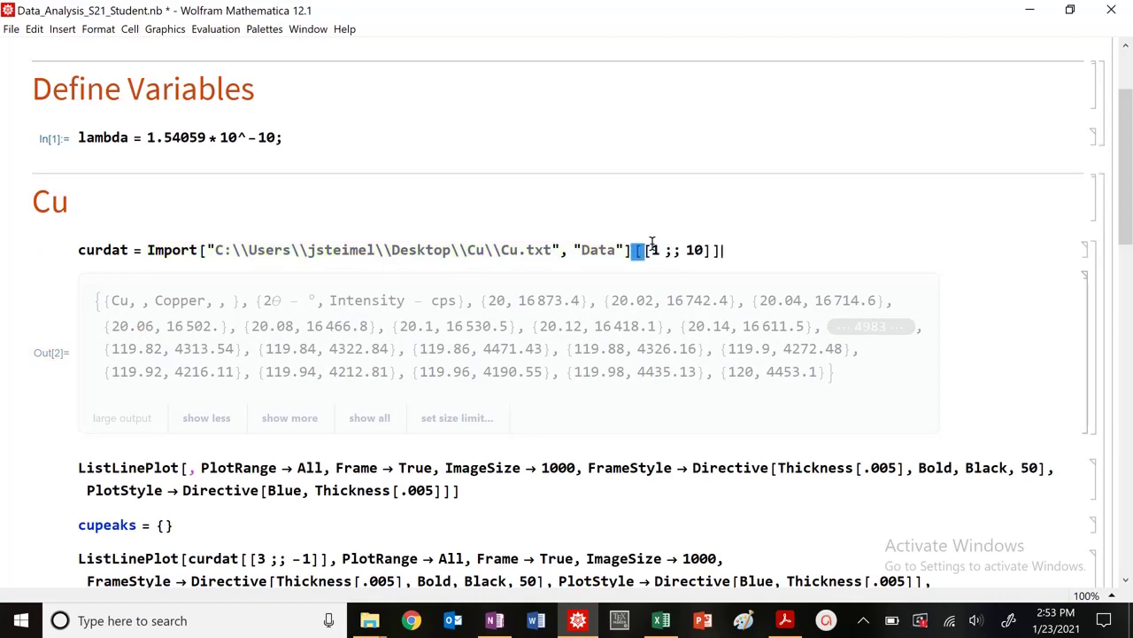
key(shift+Return)
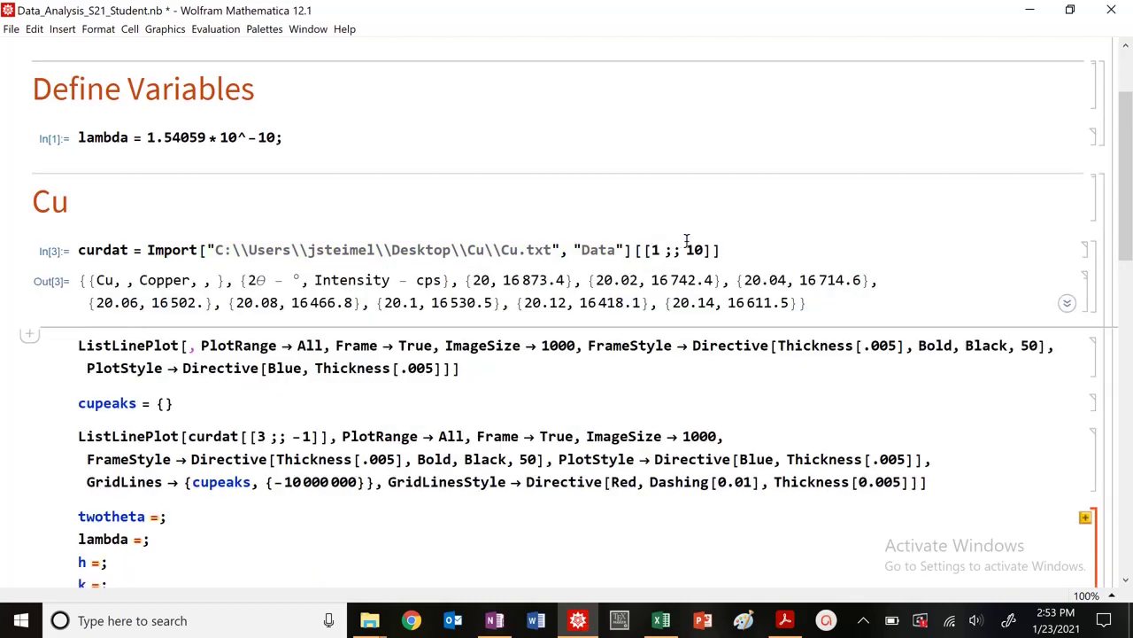
double_click(690, 249)
text(50)
key(shift+Return)
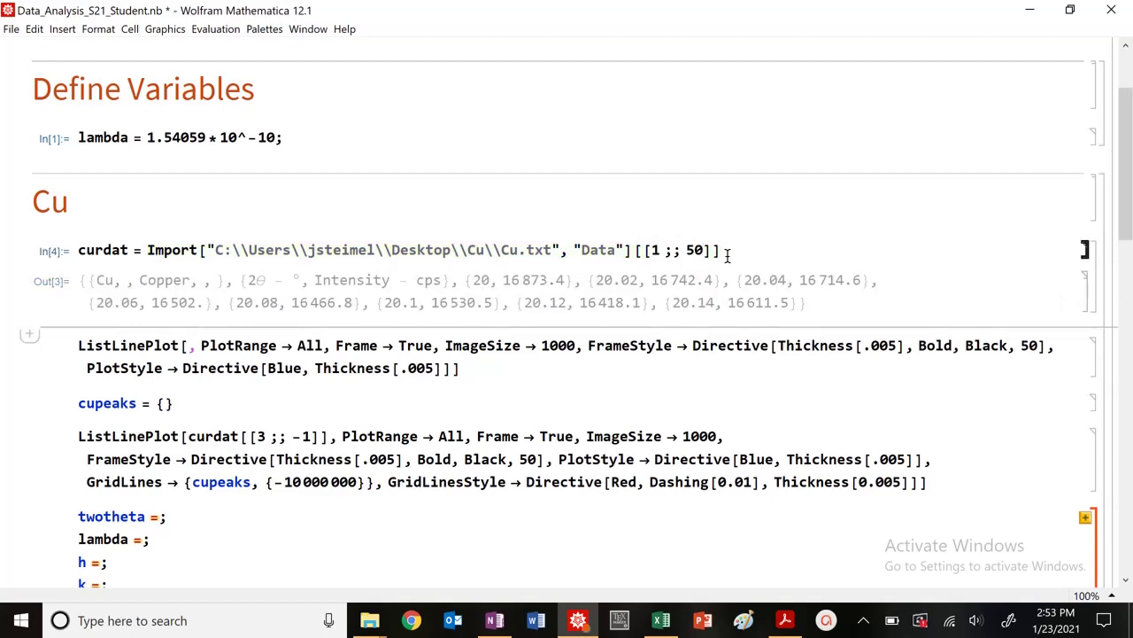
Show the 50 imported rows with // TableForm and inspect the table
text(// Tabl)
key(Return)
key(shift+Return)
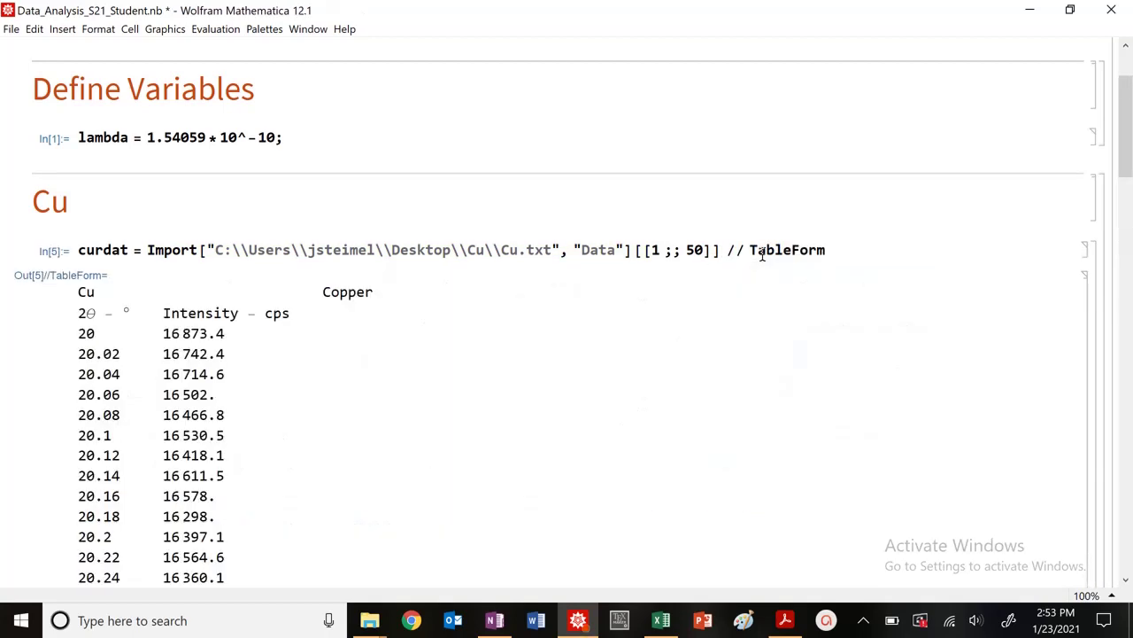
scroll(224, 330, down, 3)
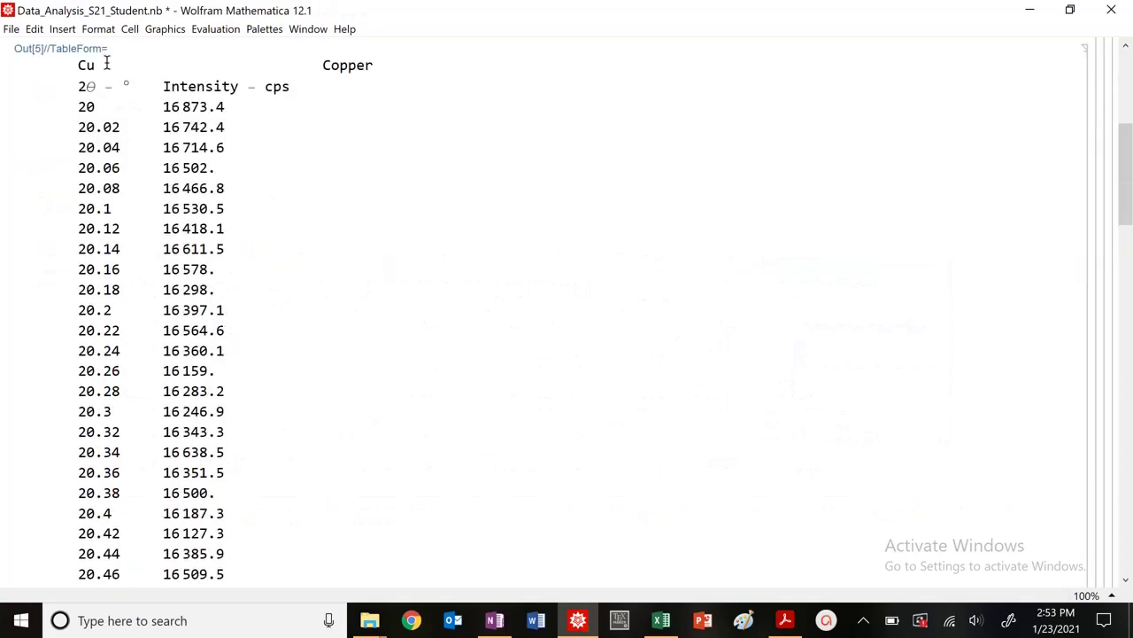
scroll(175, 100, up, 2)
scroll(89, 125, down, 2)
double_click(191, 107)
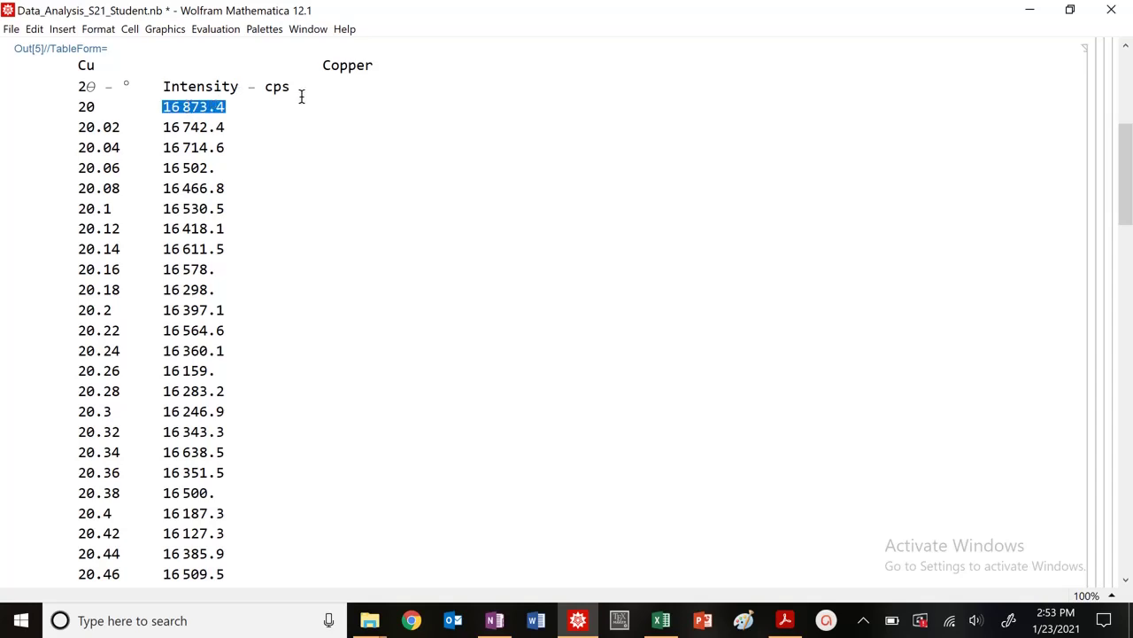
scroll(219, 252, down, 2)
scroll(197, 252, up, 4)
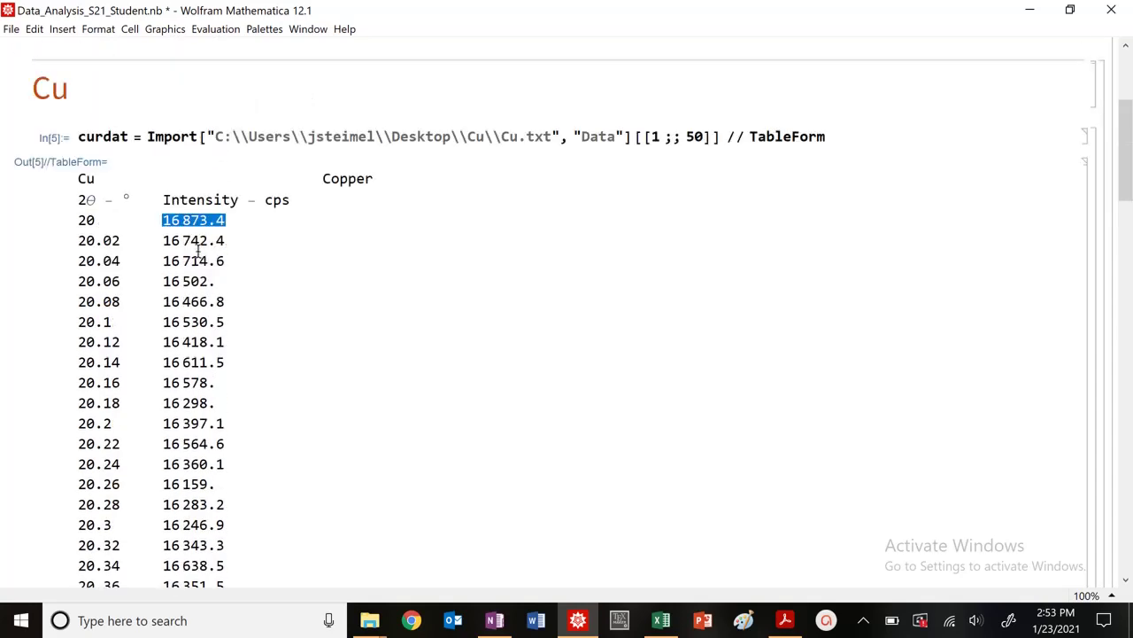
click(74, 163)
click(88, 179)
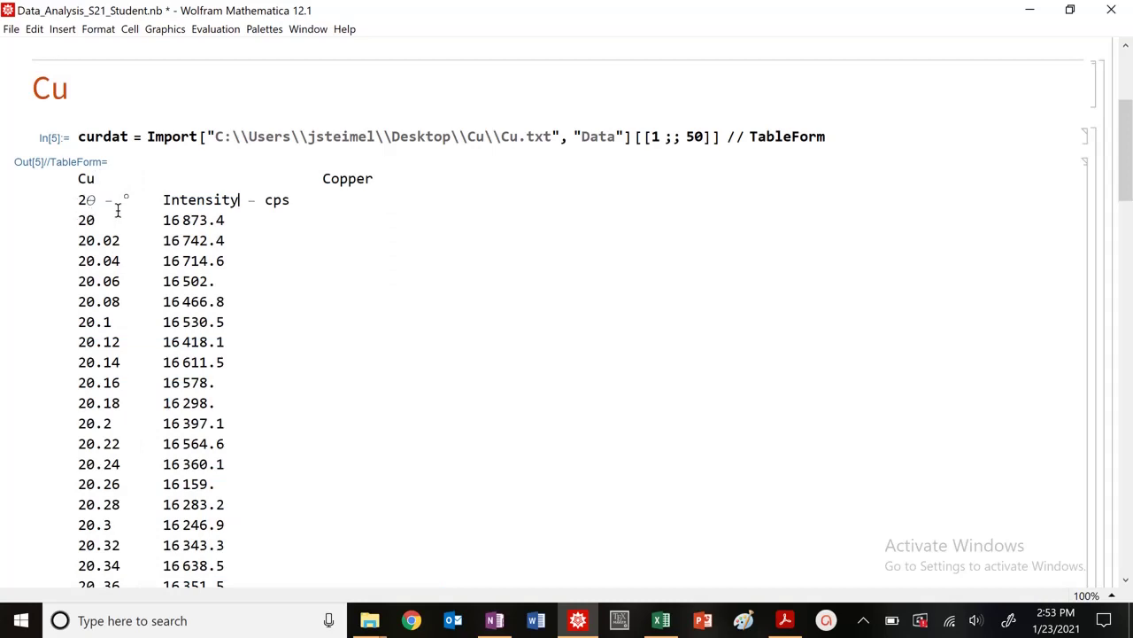
Remove the row range and TableForm, re-evaluate the full import, then enter curdat[[3 ;; -1]] into ListLinePlot
drag(831, 131, 638, 133)
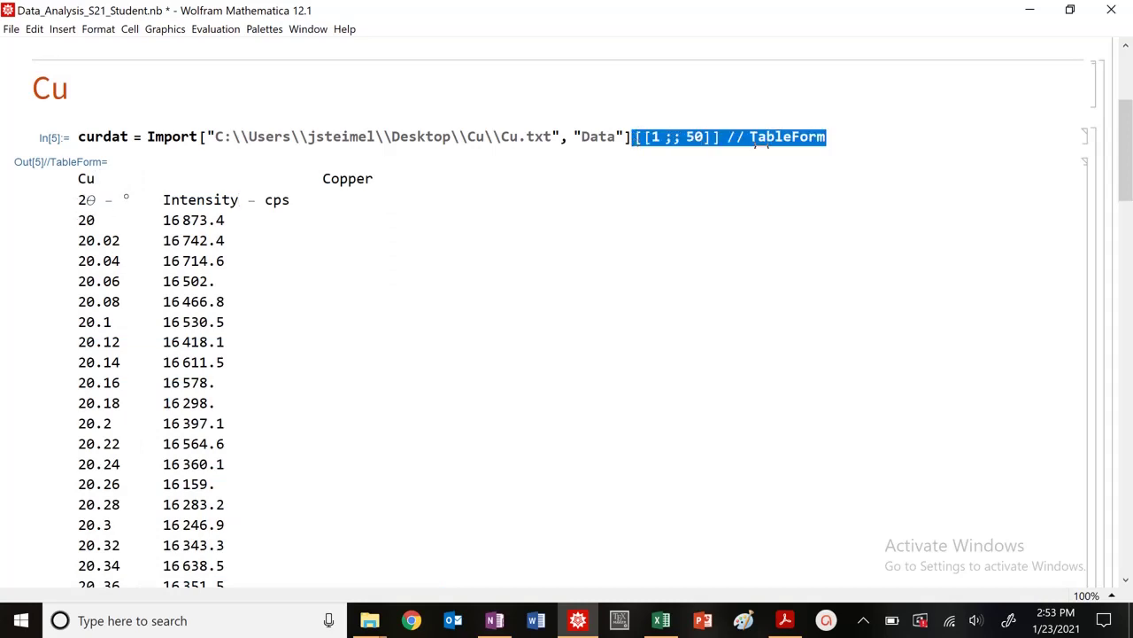
text([[)
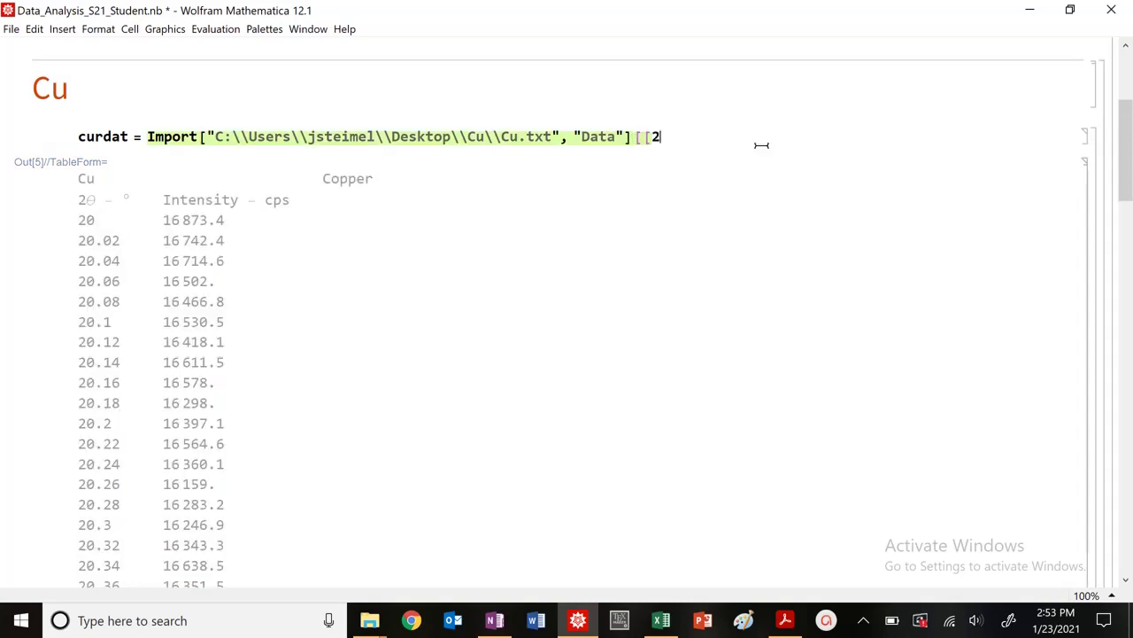
text(2 ;;)
key(BackSpace)
key(shift+Return)
click(189, 372)
text(cur)
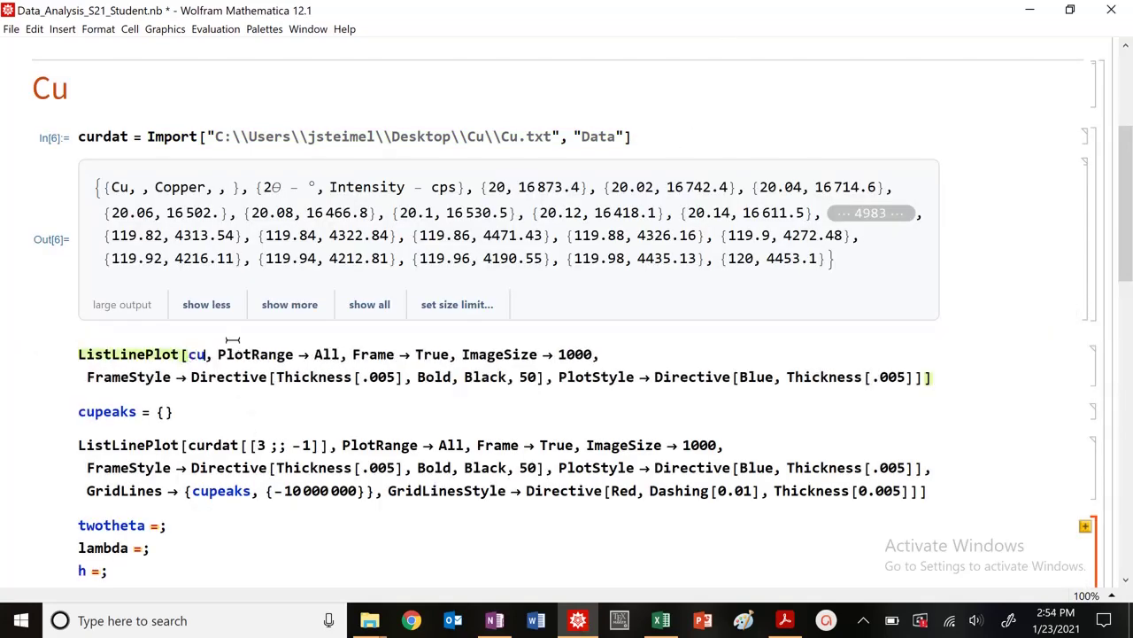
text(dat[[3 ;; )
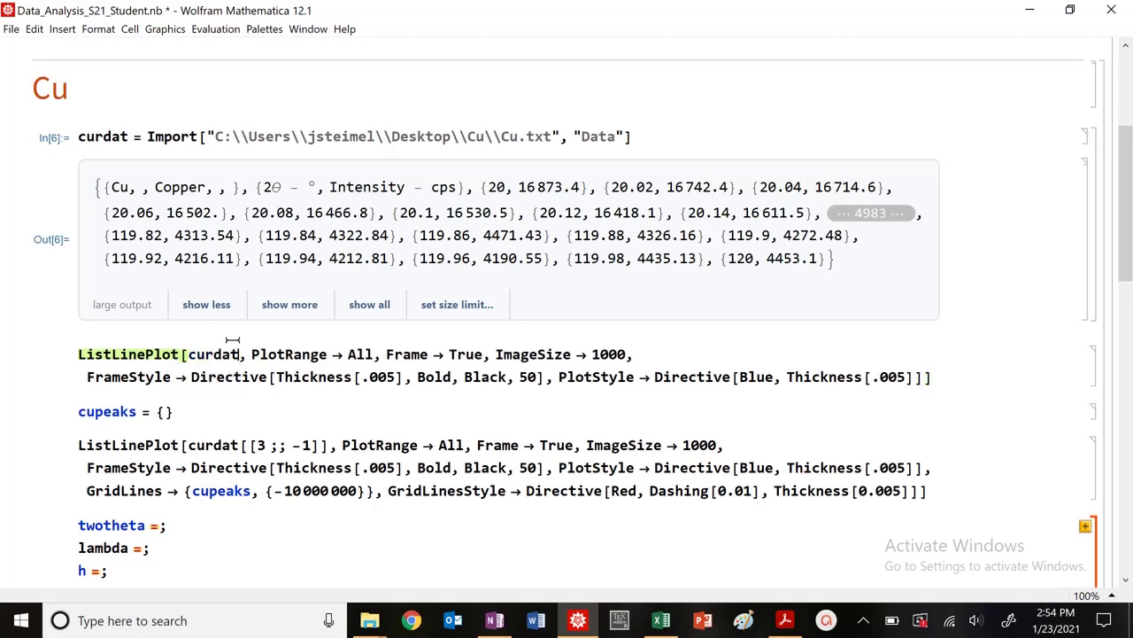
text(-1]])
Plot curdat[[3 ;; -1]] and enlarge the graph showing Cu peaks near 43, 50, 74 and 90°
key(shift+Return)
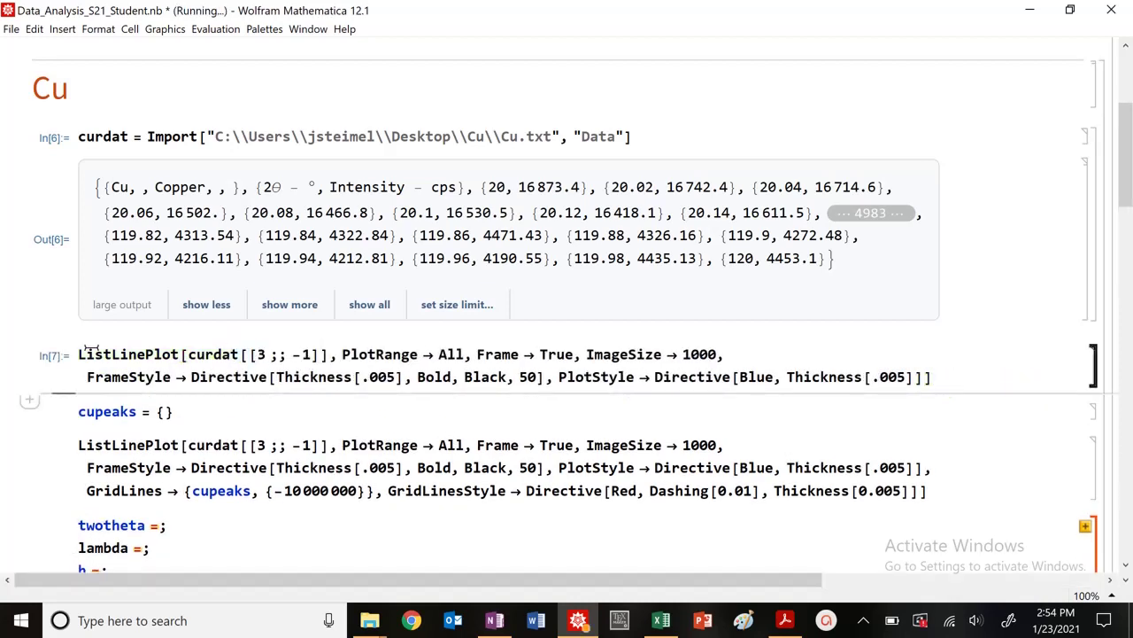
scroll(1045, 549, down, 2)
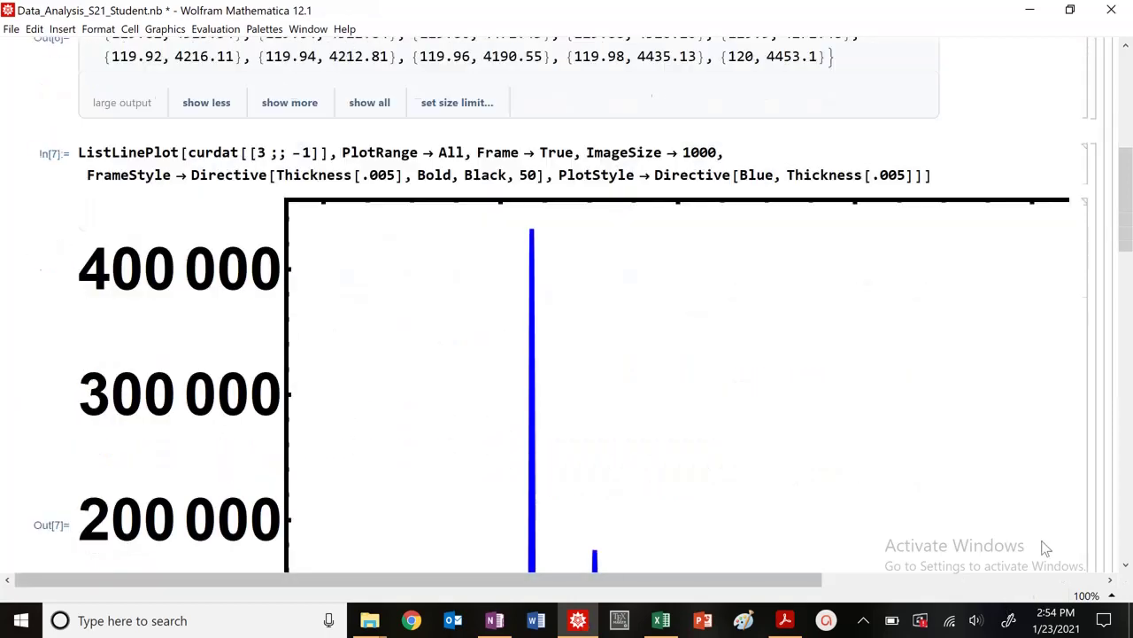
drag(81, 200, 599, 348)
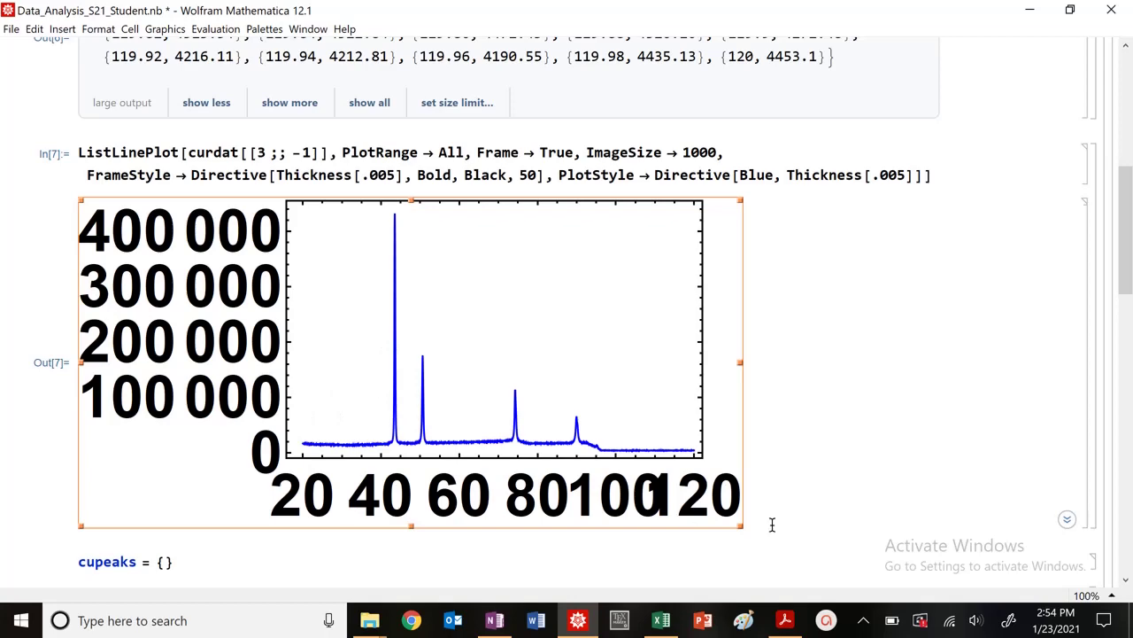
drag(742, 526, 886, 542)
scroll(734, 448, down, 3)
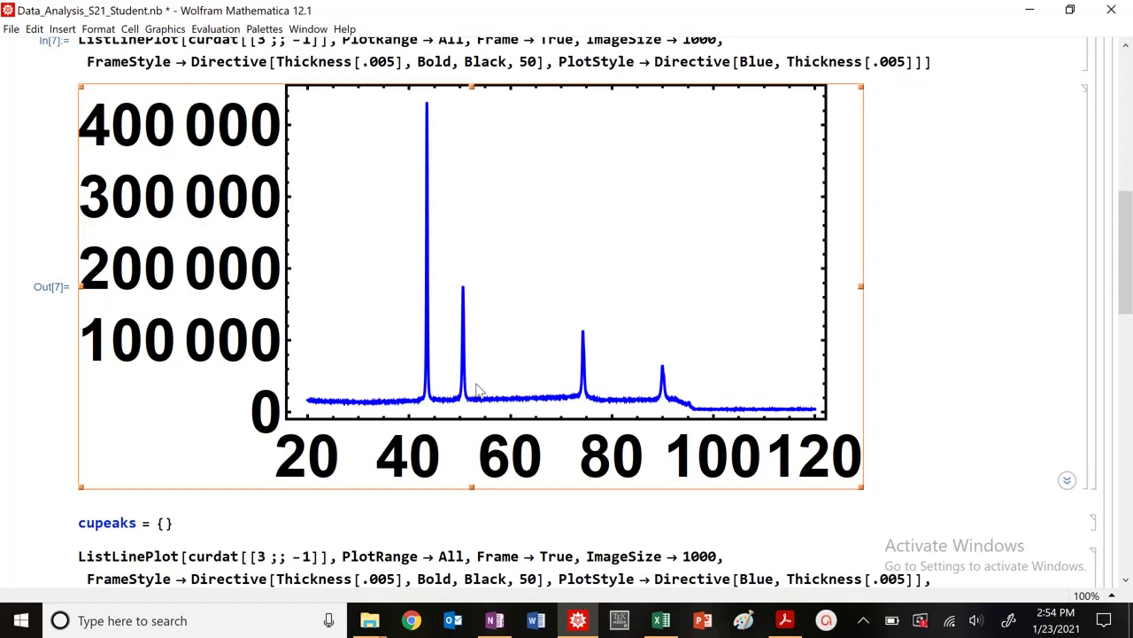
scroll(379, 423, up, 3)
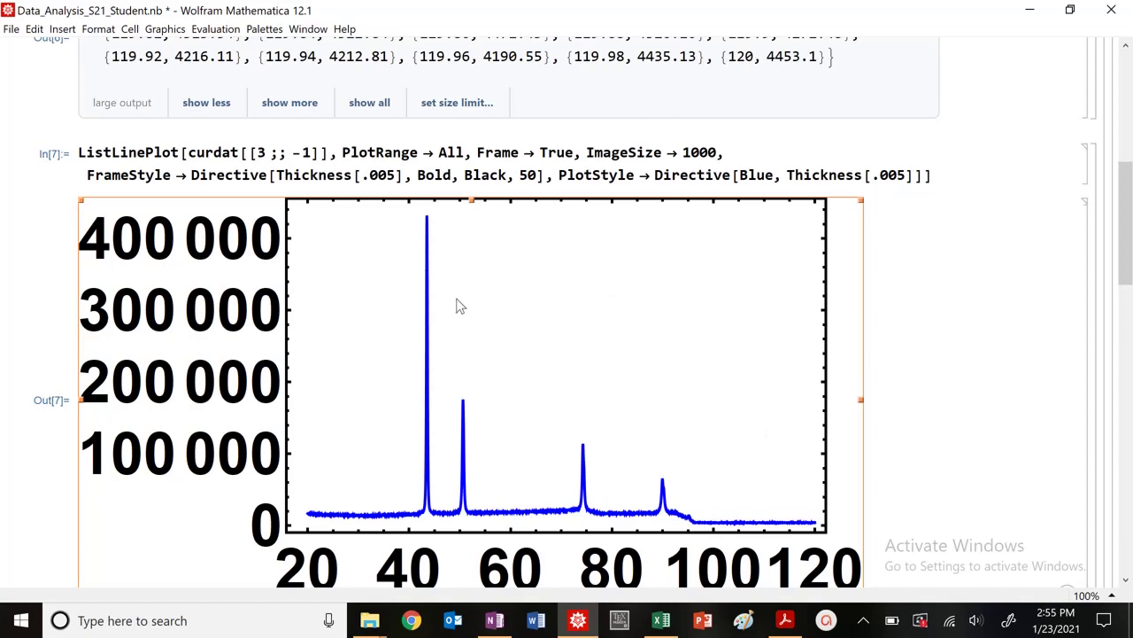
scroll(426, 353, down, 3)
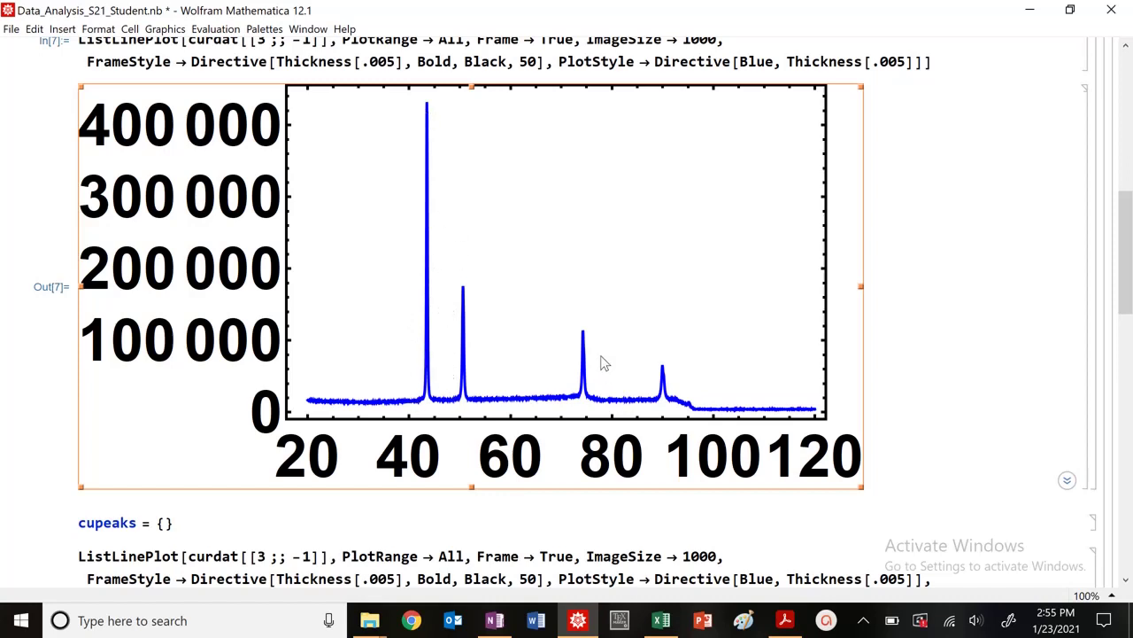
Bring up Cu.pdf and zoom the reference card to 75%
click(783, 623)
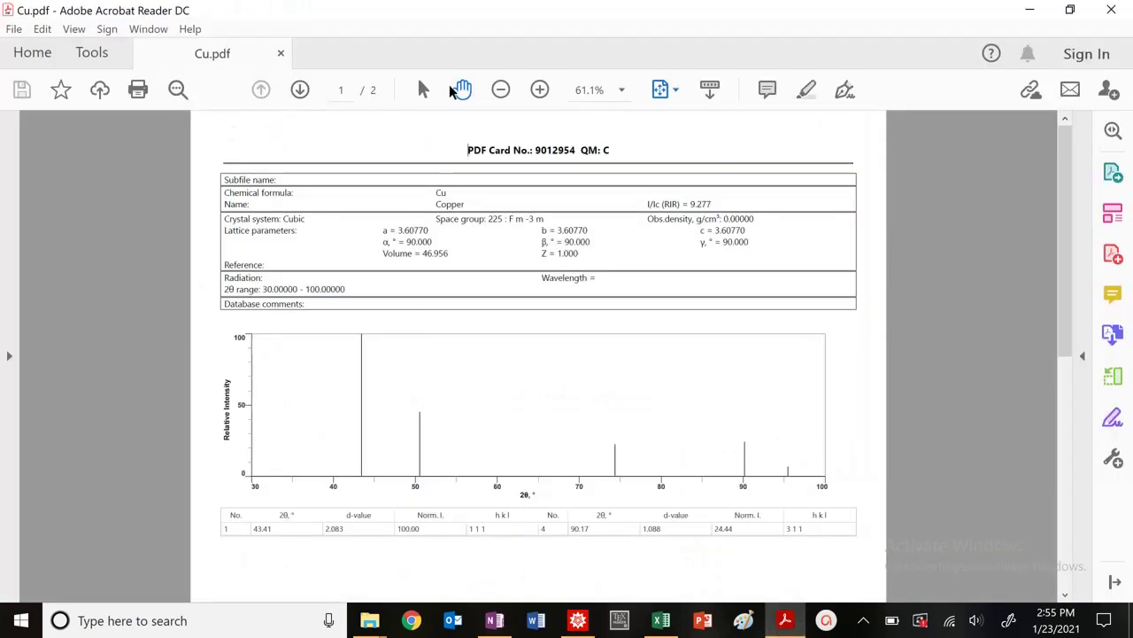
click(540, 89)
click(540, 89)
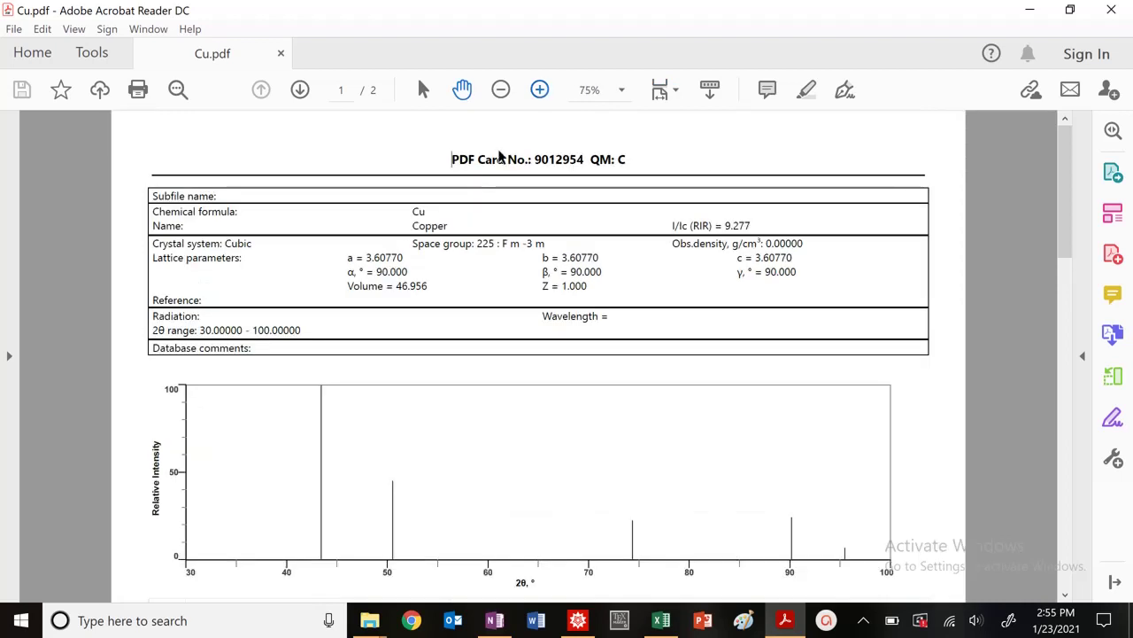
scroll(487, 319, down, 1)
scroll(470, 337, down, 15)
scroll(367, 392, up, 14)
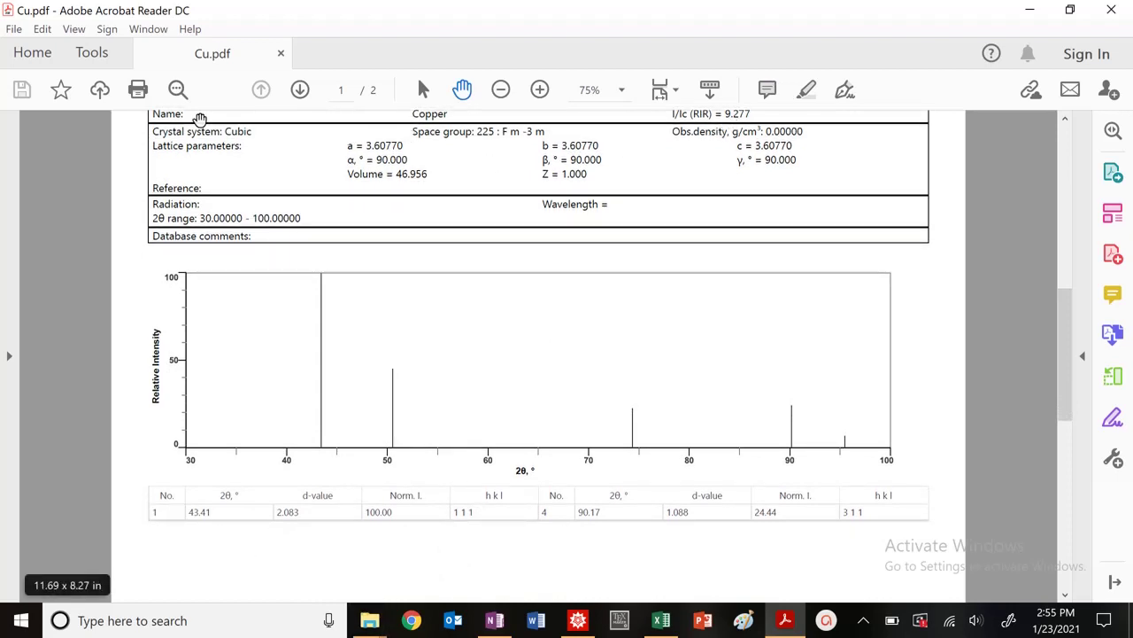
Select the 43.41, 1 1 1, 90.17 and fourth-peak hkl entries, then dock the PDF right
click(462, 90)
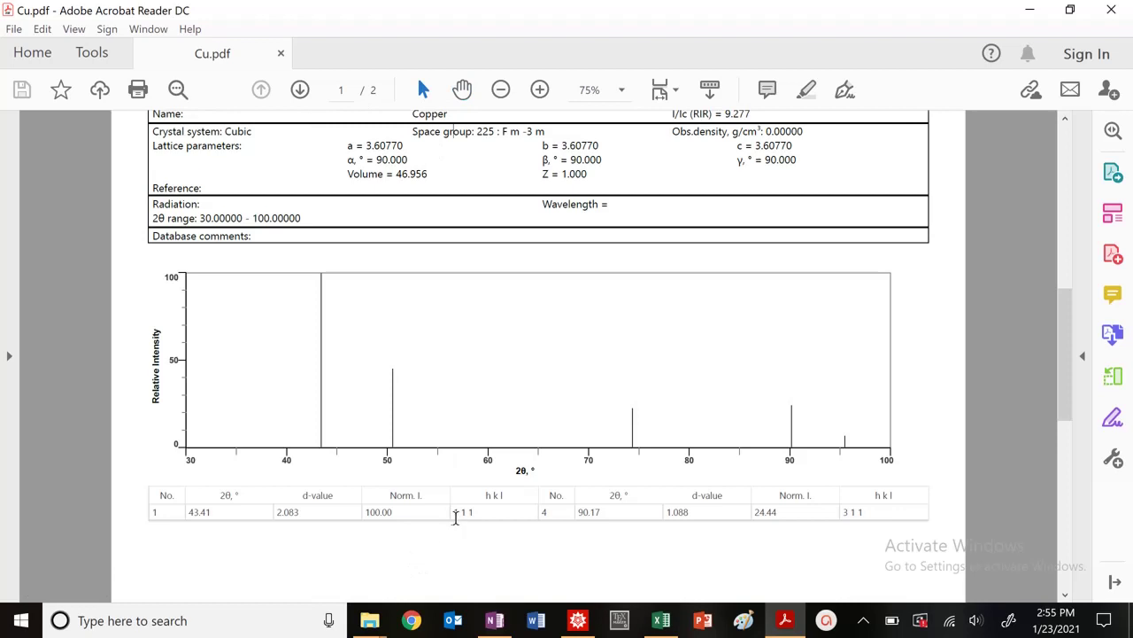
drag(455, 517, 483, 517)
drag(189, 512, 214, 512)
drag(454, 512, 477, 511)
click(601, 512)
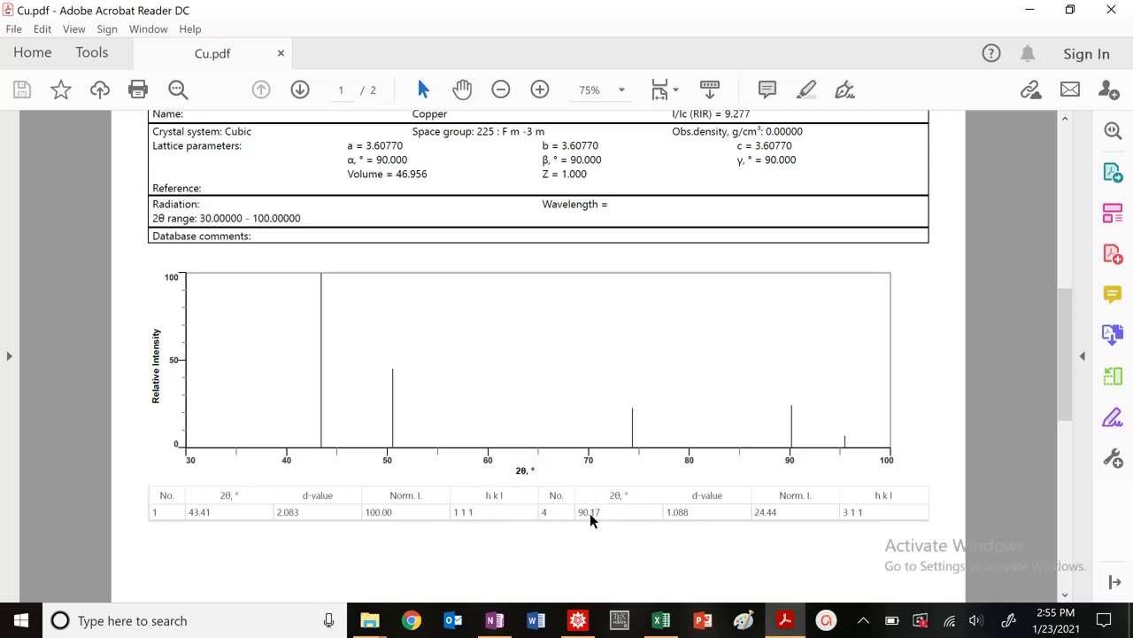
drag(597, 514, 574, 514)
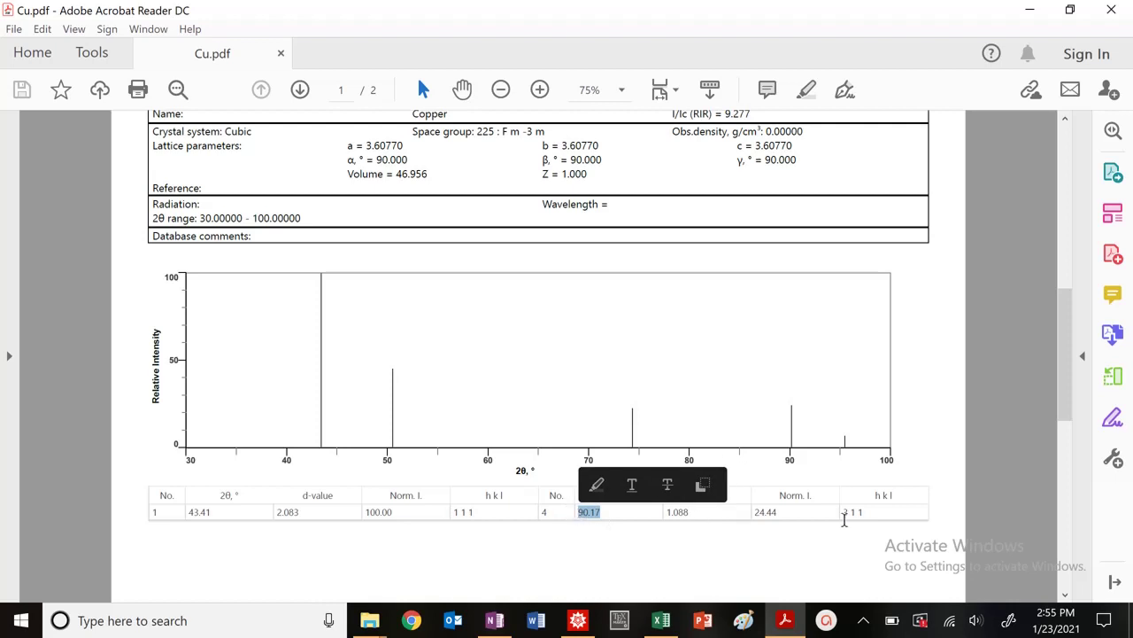
drag(845, 515, 883, 514)
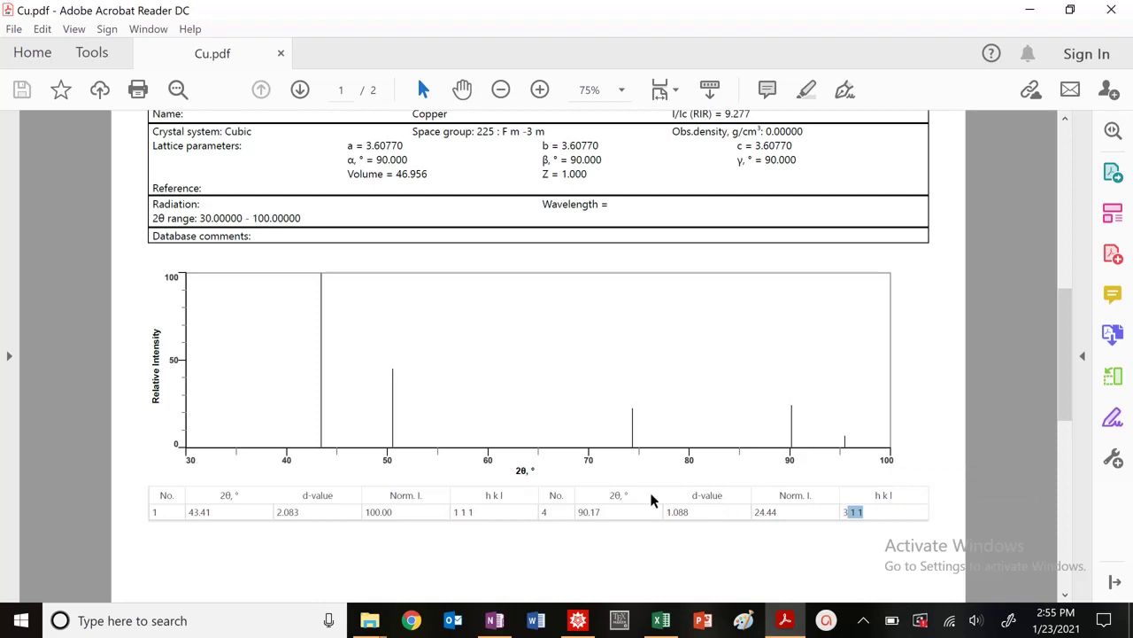
scroll(651, 500, down, 5)
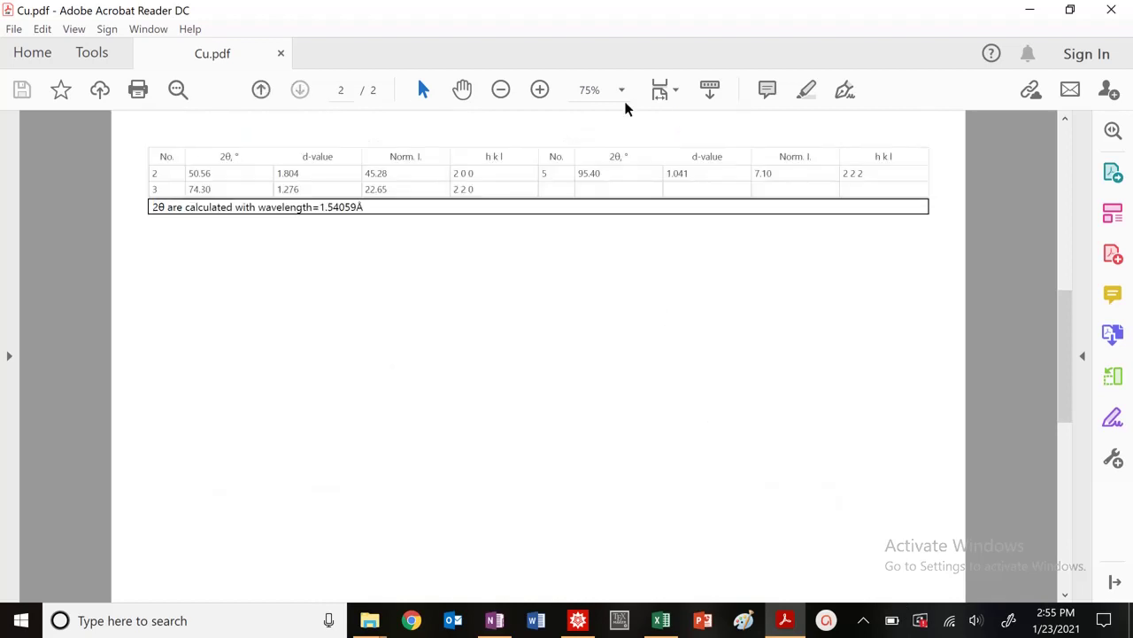
drag(483, 17, 1131, 141)
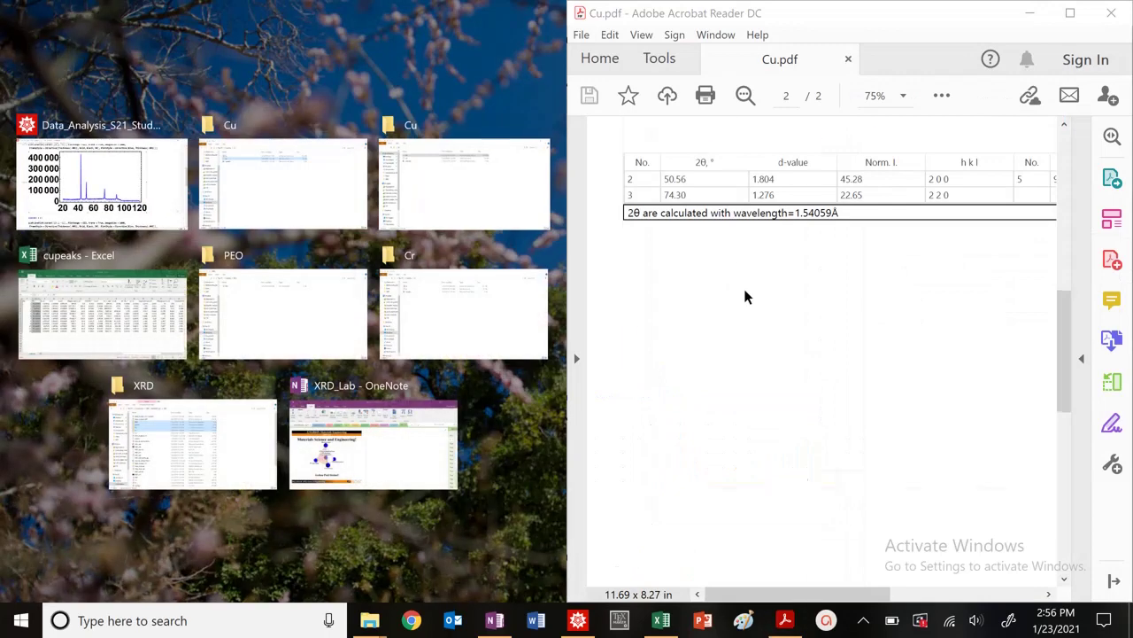
Dock the notebook on the left and enter 43.41 and 90.17 into the cupeaks list
scroll(744, 294, up, 4)
click(102, 186)
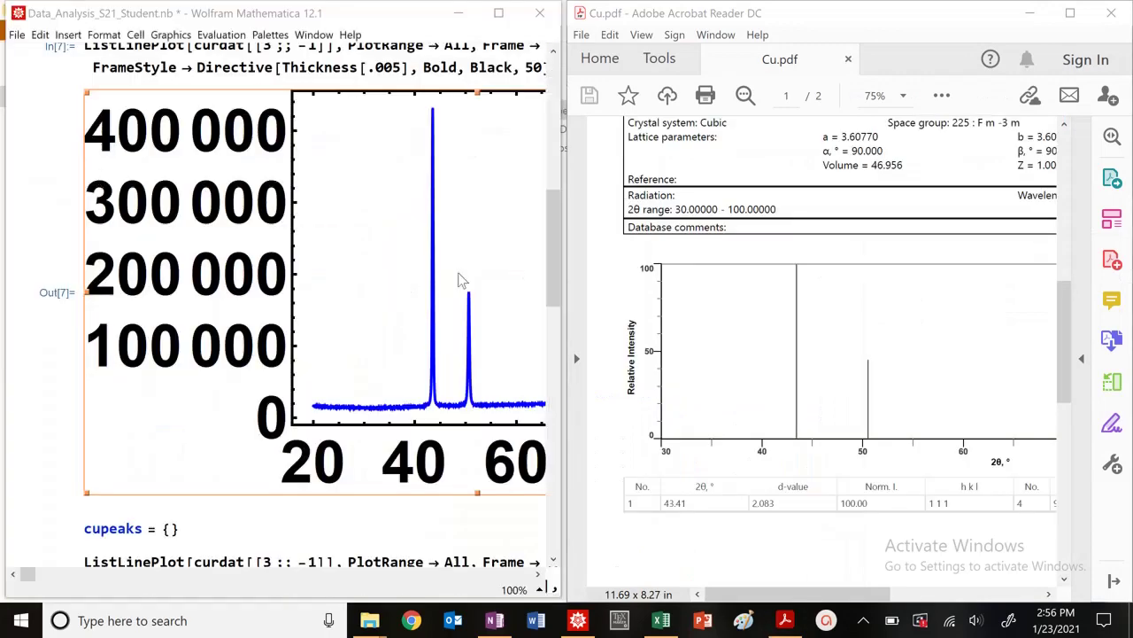
scroll(164, 374, down, 3)
click(165, 370)
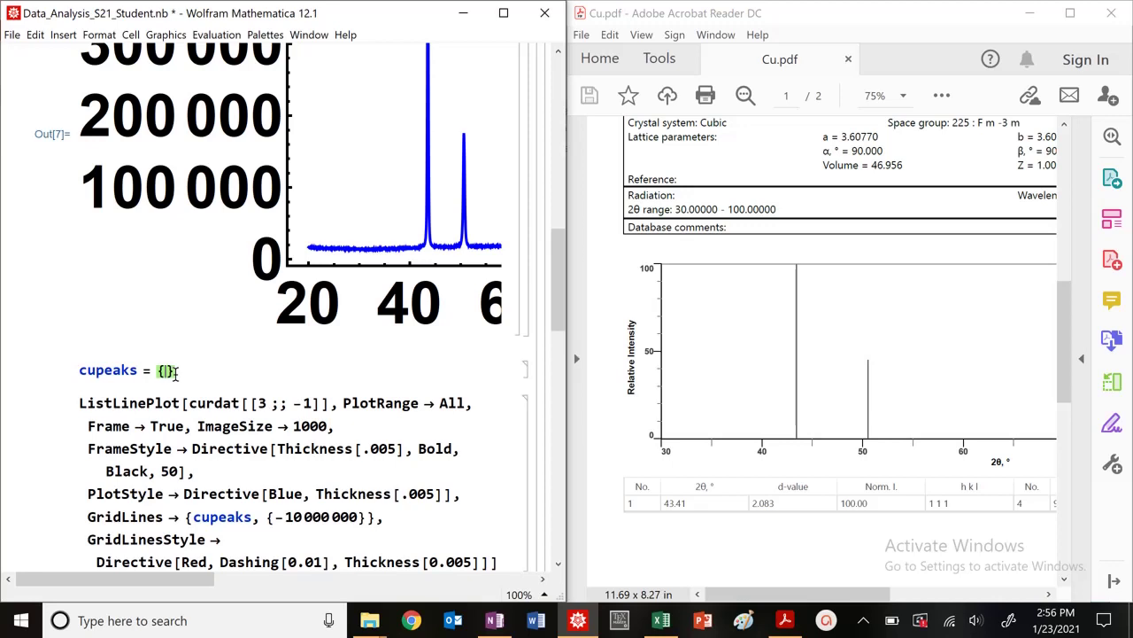
text(43.41,)
drag(878, 593, 1018, 598)
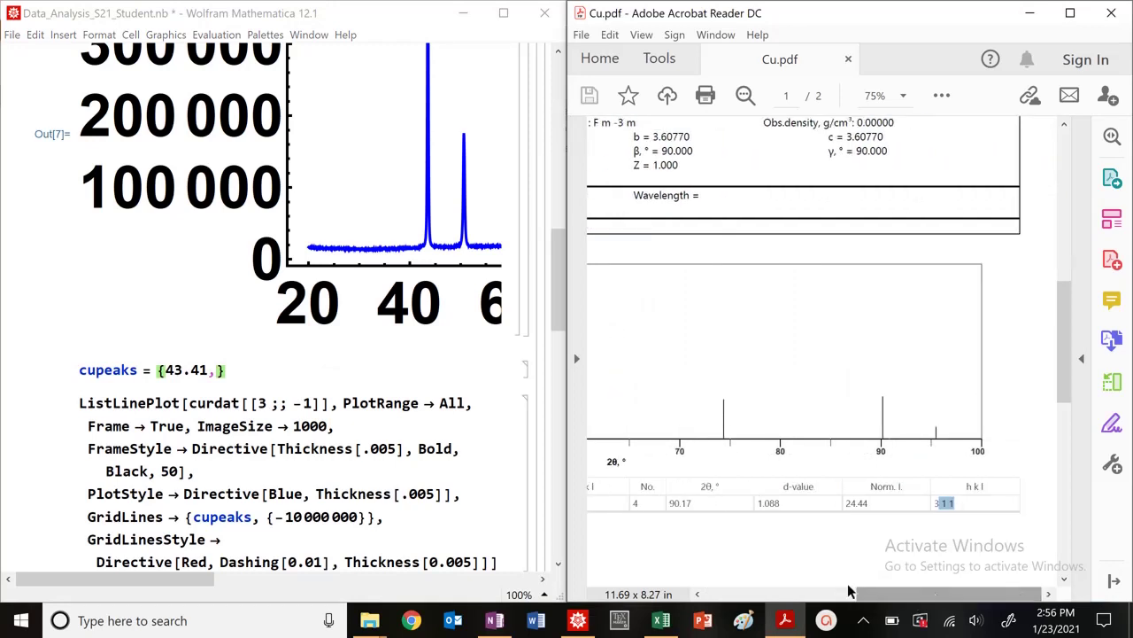
click(220, 370)
text(90.17,)
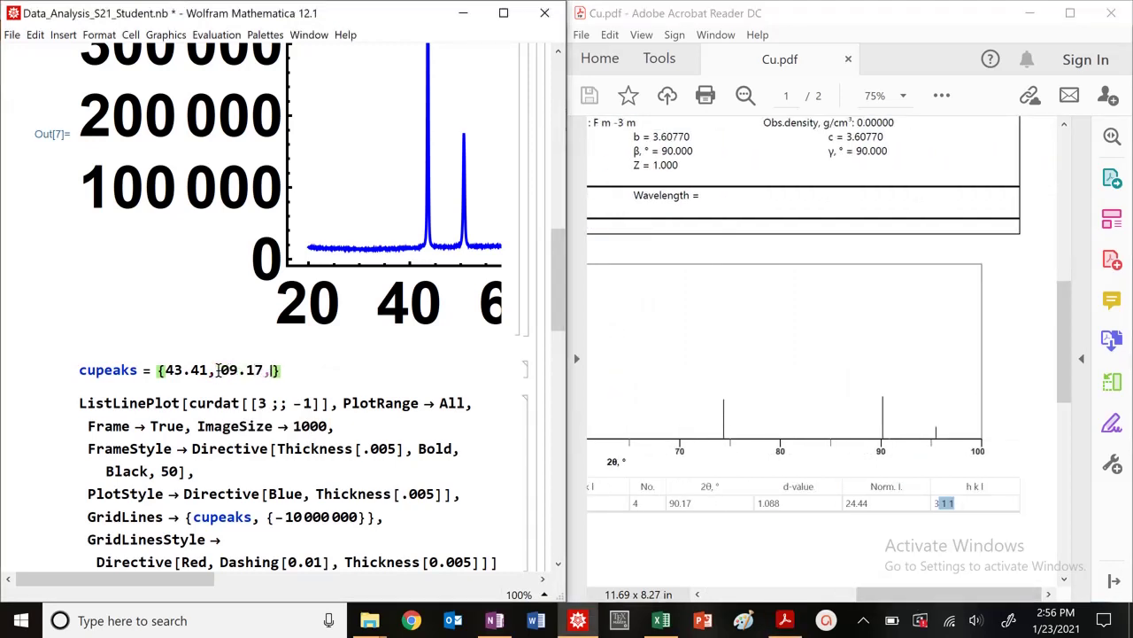
key(BackSpace)
key(BackSpace)
key(BackSpace)
key(BackSpace)
key(BackSpace)
key(BackSpace)
key(BackSpace)
key(BackSpace)
key(BackSpace)
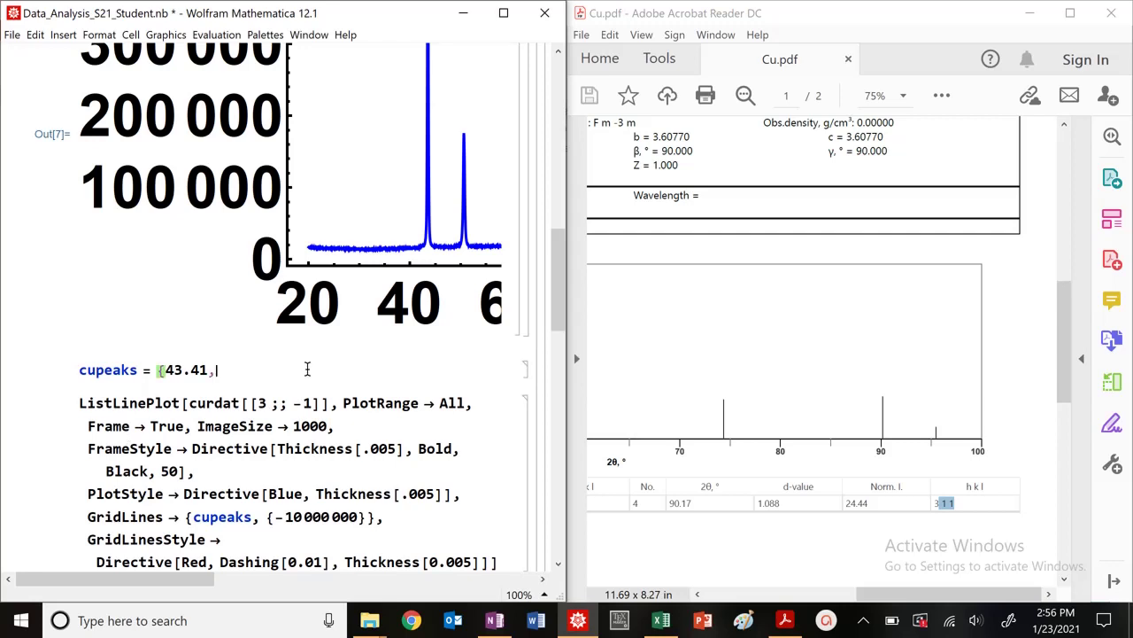
text(90.17,)
Add 50.56, 74.30 and 95.40 to cupeaks and evaluate the list
drag(893, 594, 740, 593)
scroll(799, 520, down, 5)
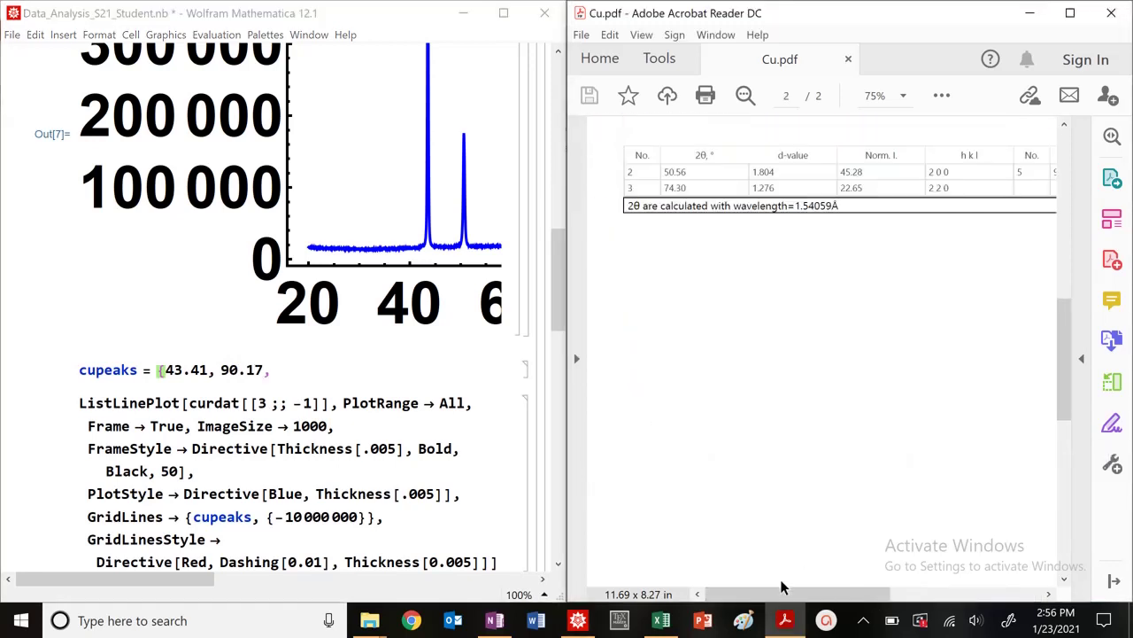
drag(813, 593, 735, 587)
click(316, 370)
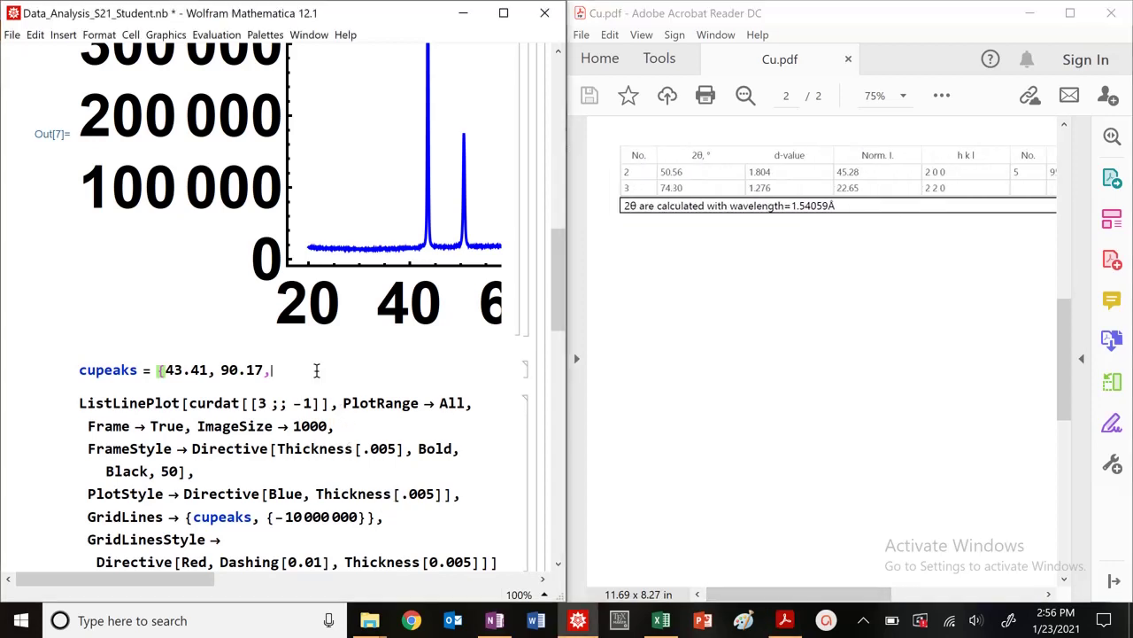
text(50)
key(BackSpace)
key(BackSpace)
key(BackSpace)
key(BackSpace)
key(BackSpace)
text(.56)
drag(876, 595, 1010, 578)
click(410, 373)
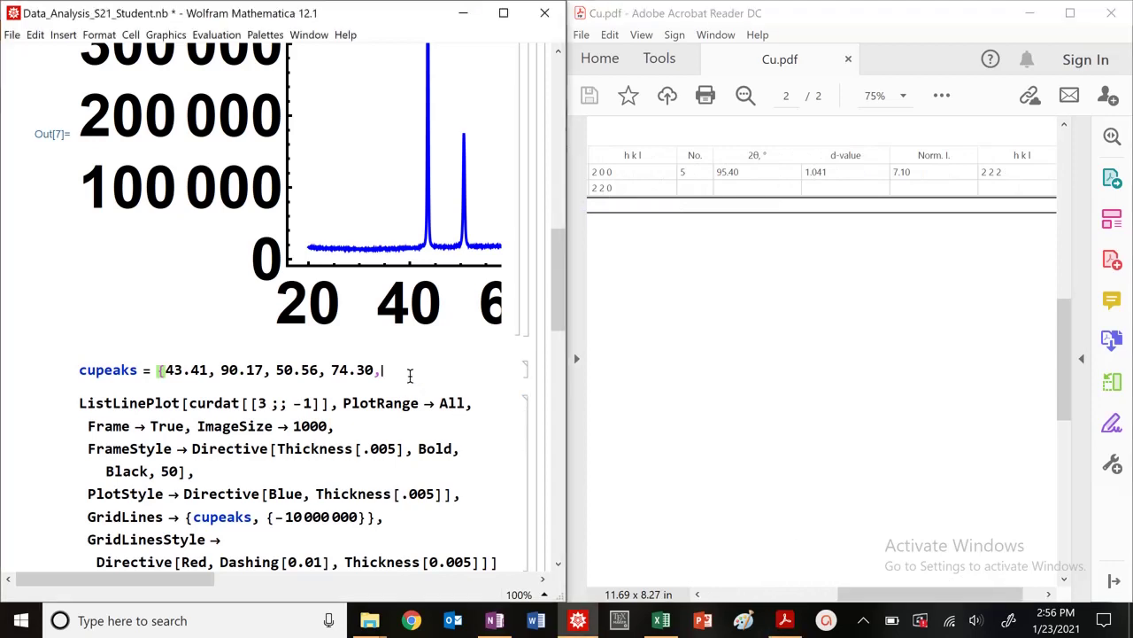
text(95.40})
key(shift+Return)
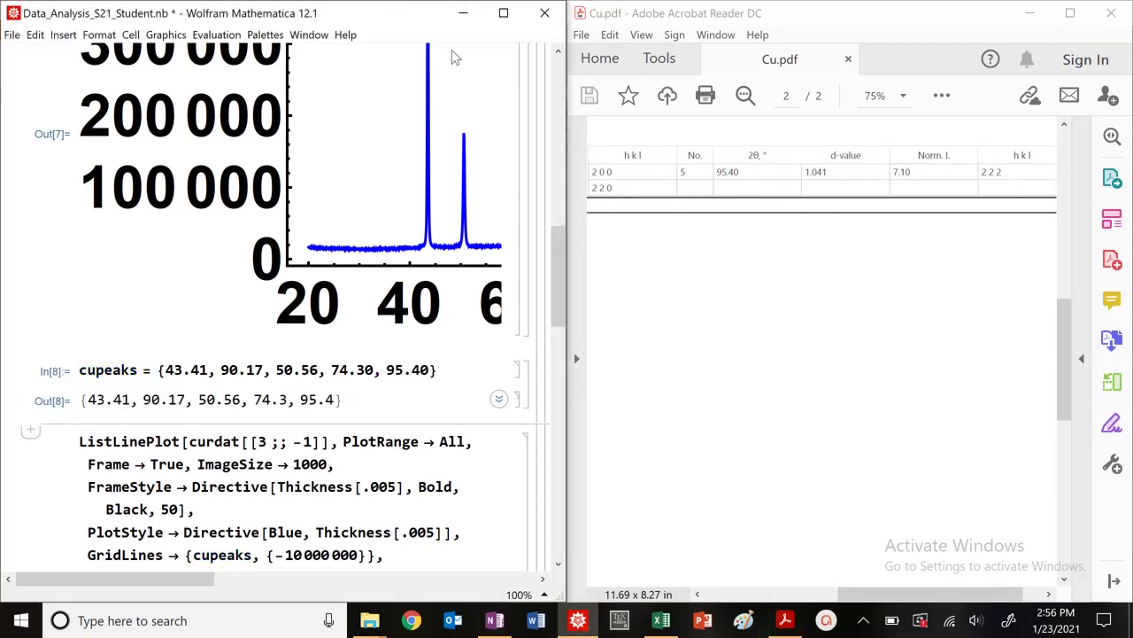
Maximize the notebook and re-evaluate the Cu ListLinePlot with red dashed cupeaks grid lines
click(502, 13)
scroll(128, 385, down, 2)
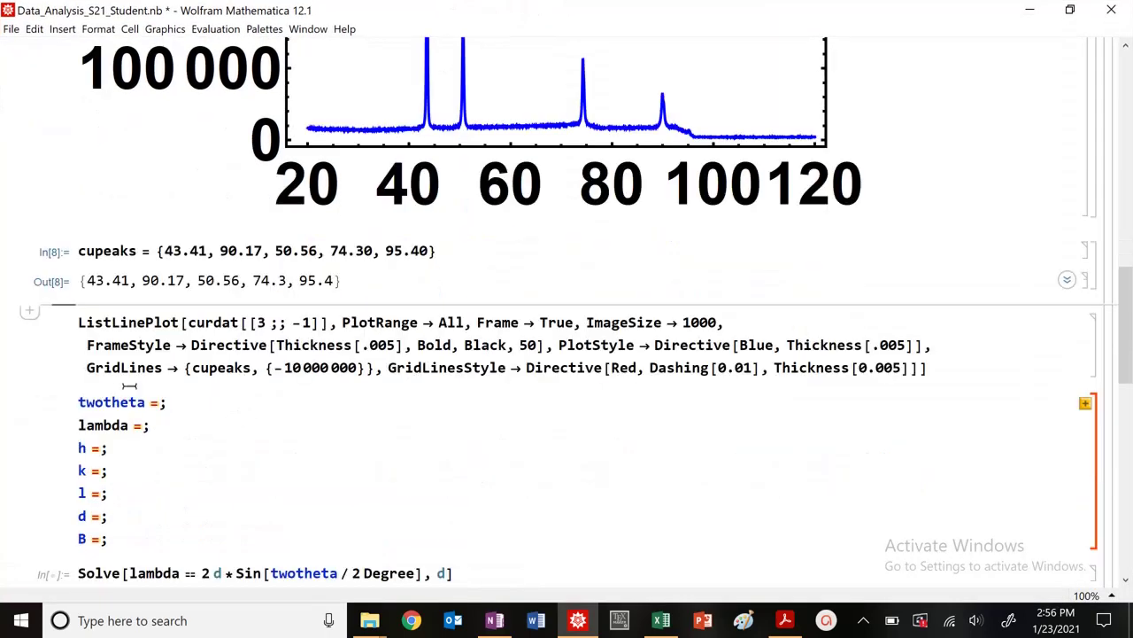
triple_click(122, 368)
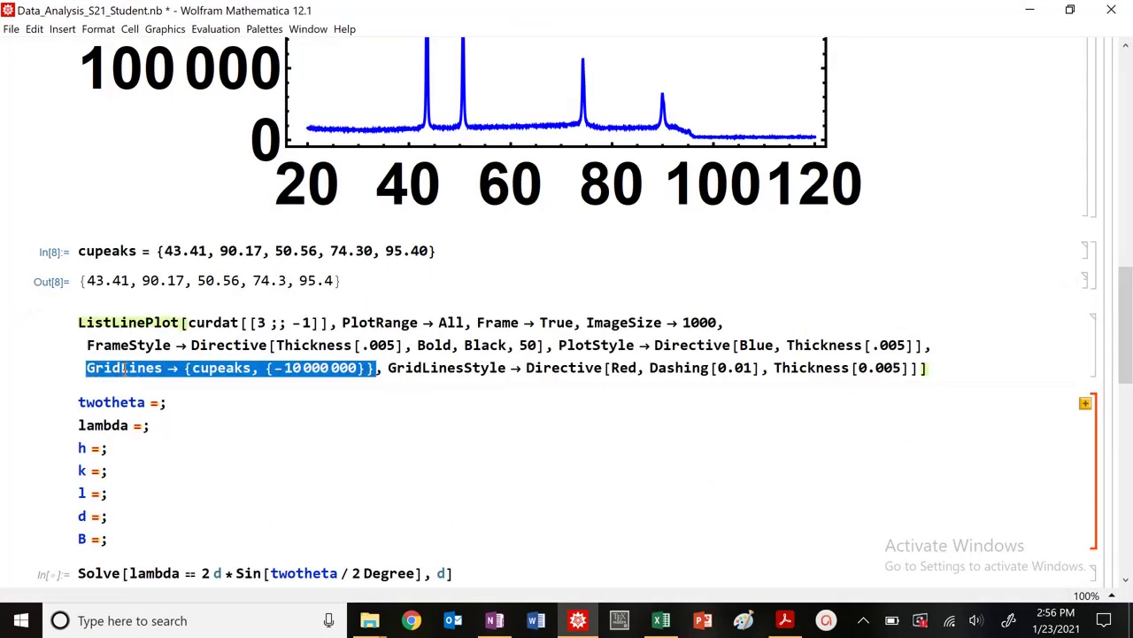
triple_click(215, 370)
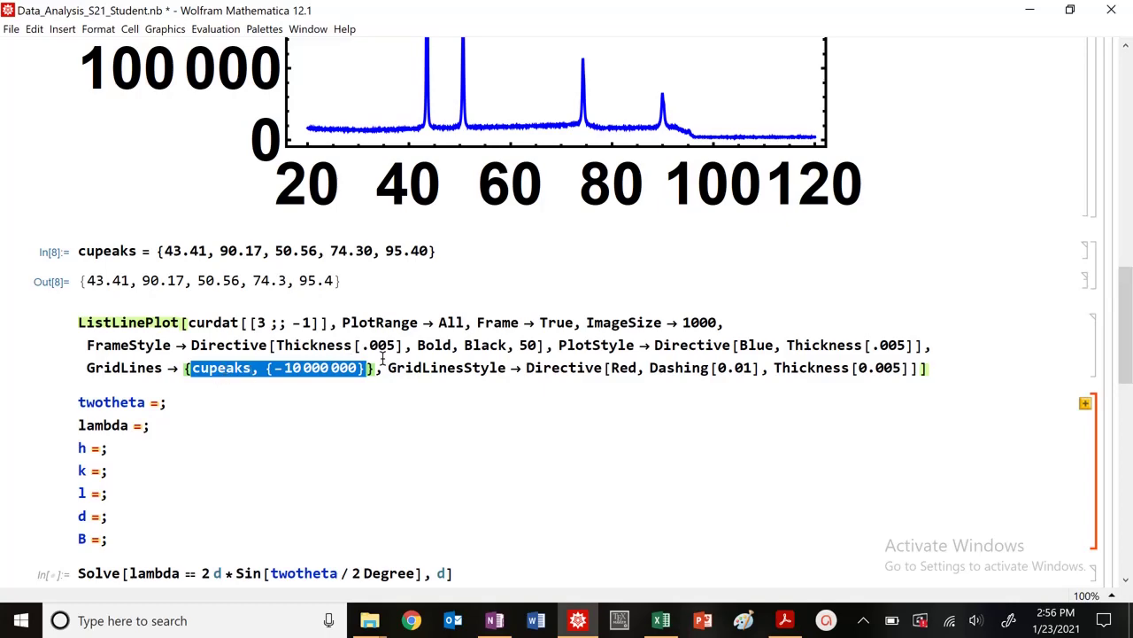
click(450, 366)
key(shift+Return)
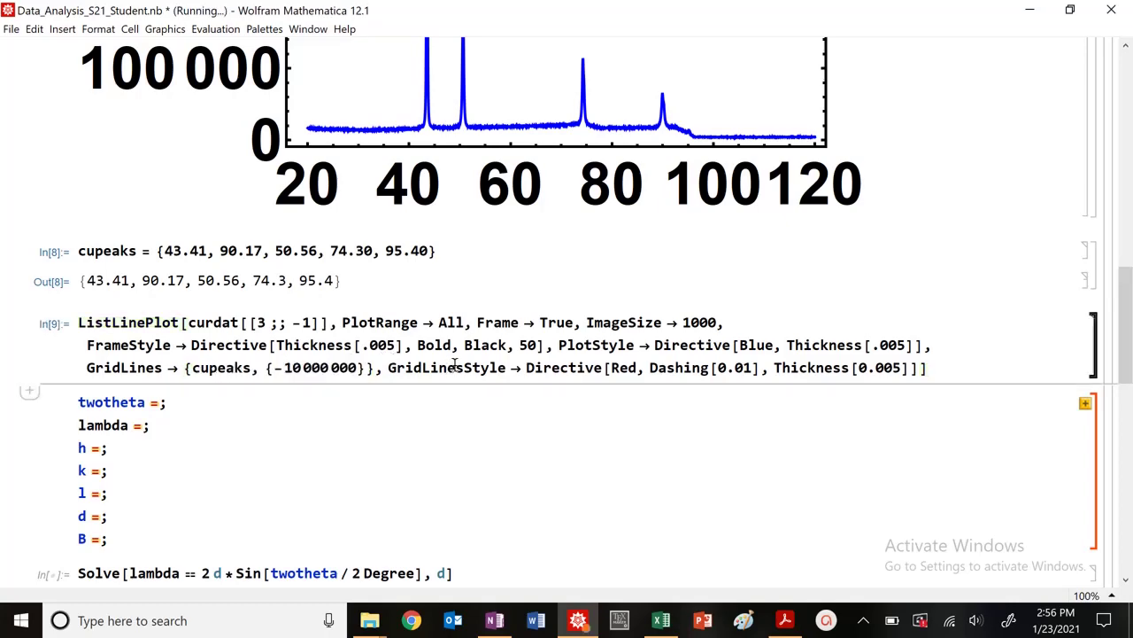
Shrink the enlarged Cu diffraction plot to fit the window
scroll(605, 427, down, 3)
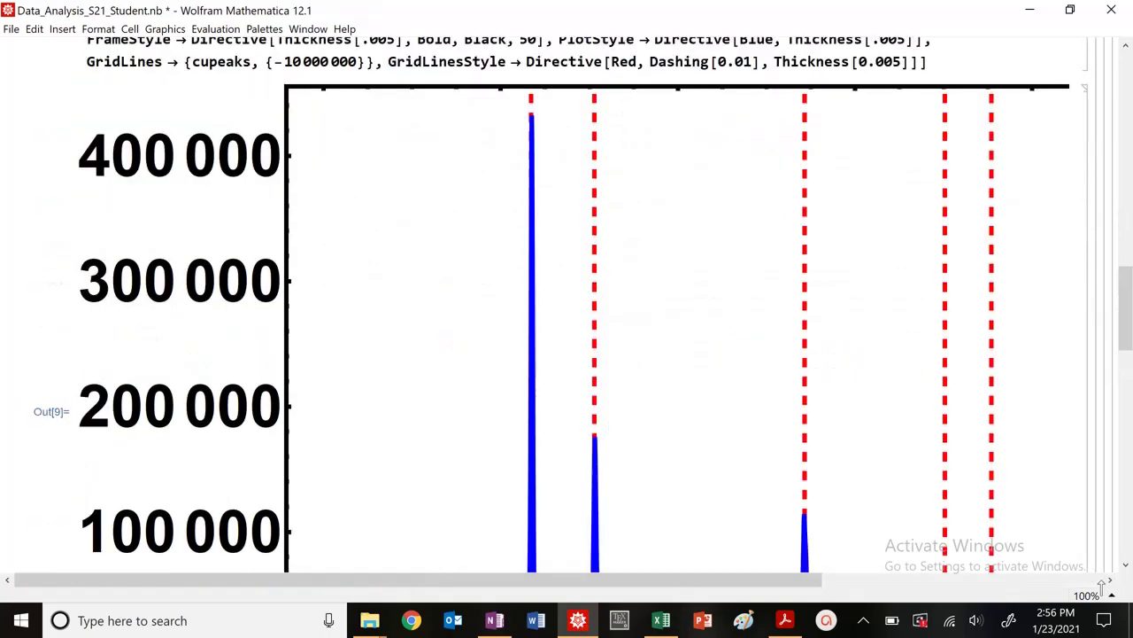
click(221, 183)
drag(78, 87, 499, 293)
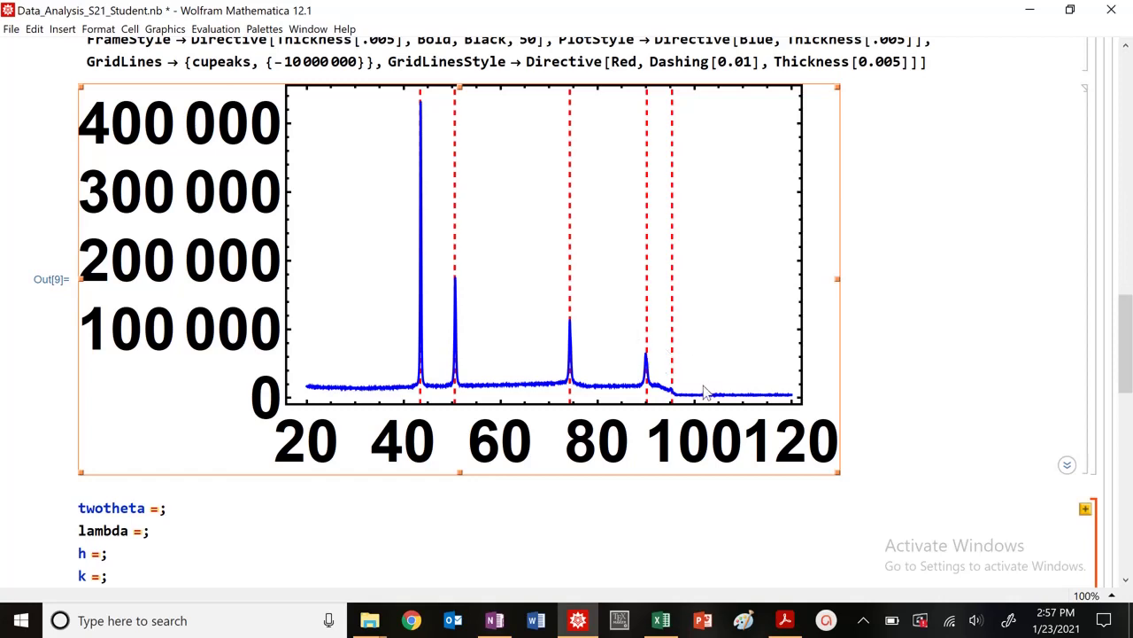
scroll(618, 411, up, 3)
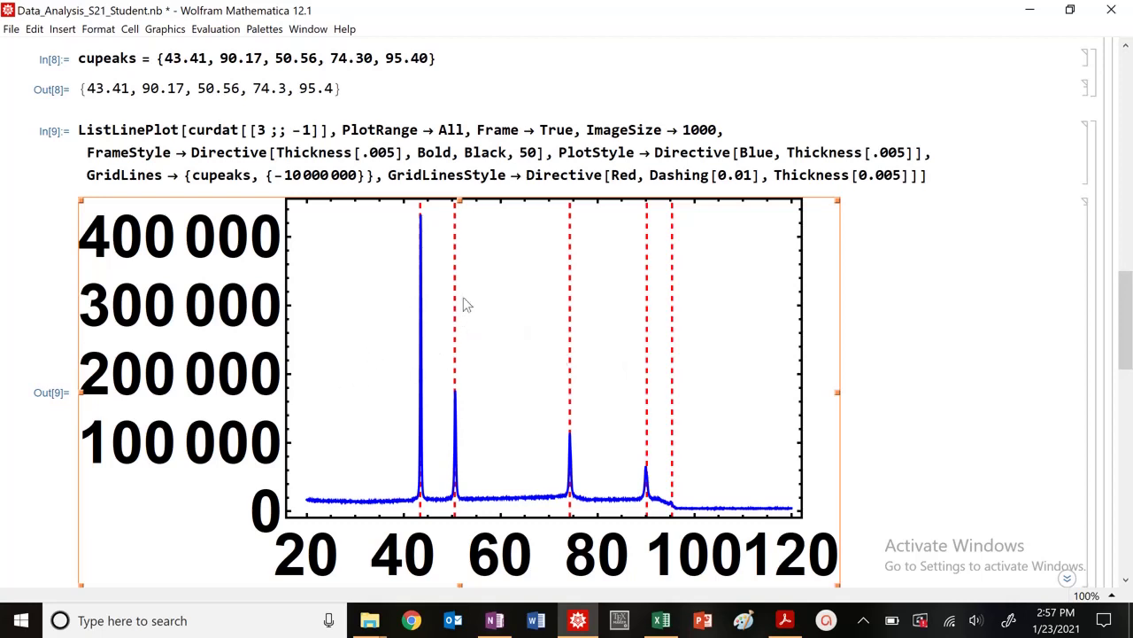
Bring the Cu reference PDF back into view, then switch to the OneNote XRD lab notes
click(784, 620)
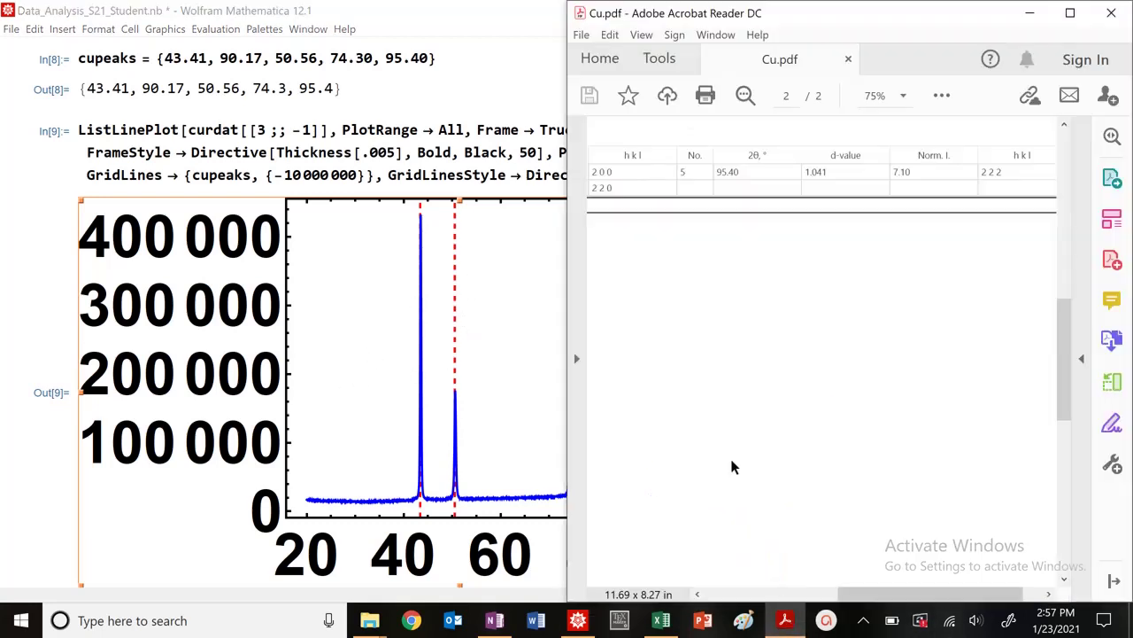
drag(901, 595, 828, 597)
scroll(767, 430, up, 3)
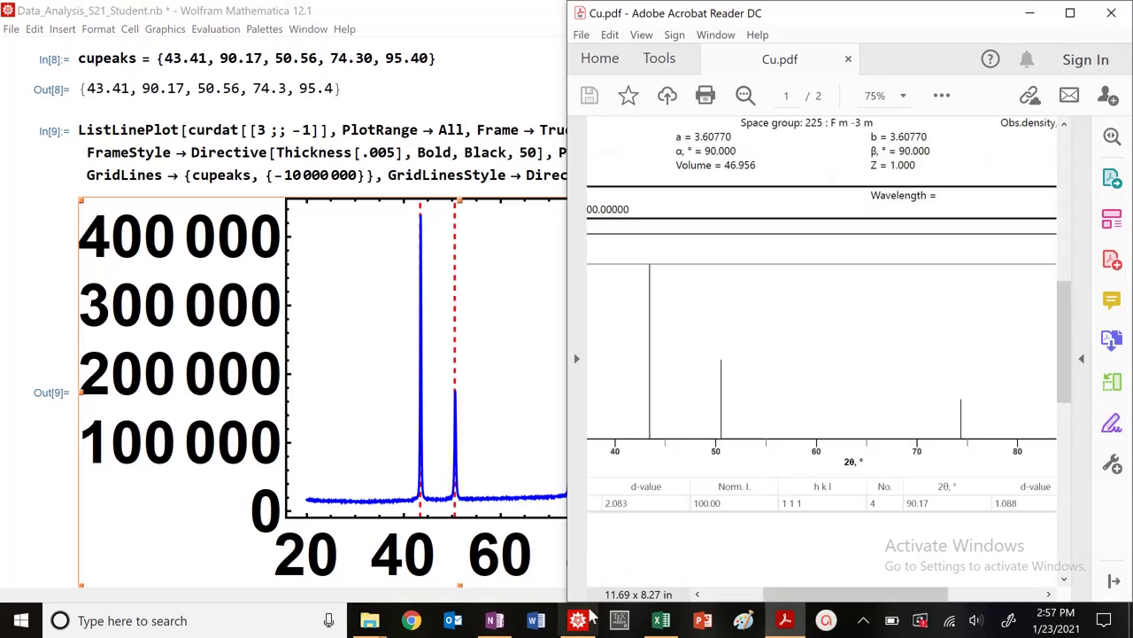
click(494, 620)
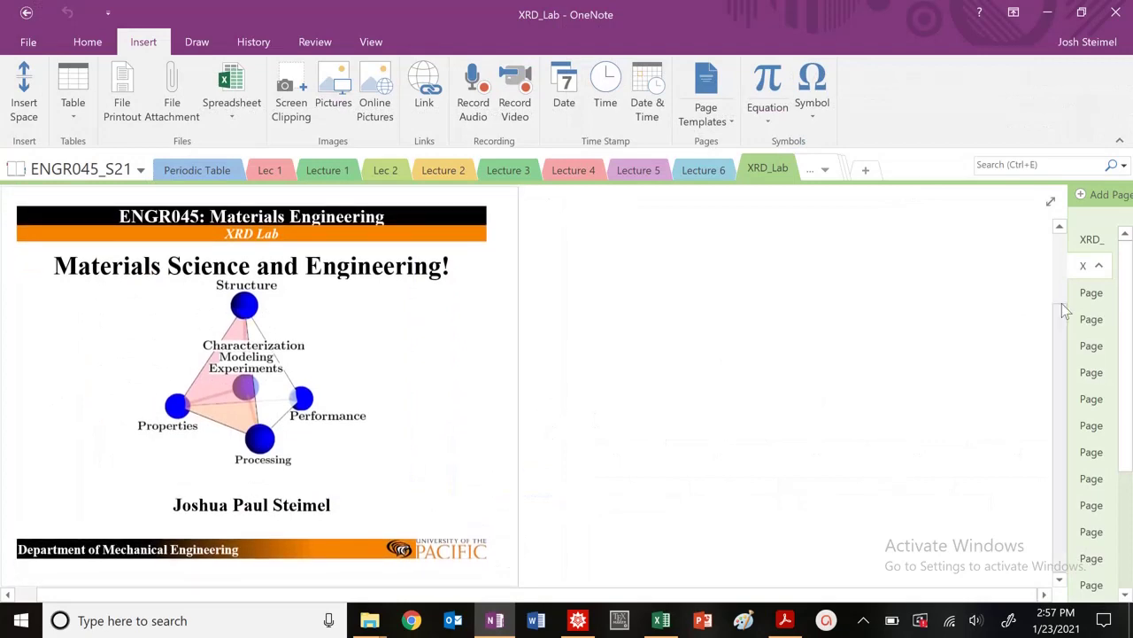
Open the top XRD_Lab page and scroll to Figure 1 and BCC selection-rule equations (8)–(10)
click(1082, 240)
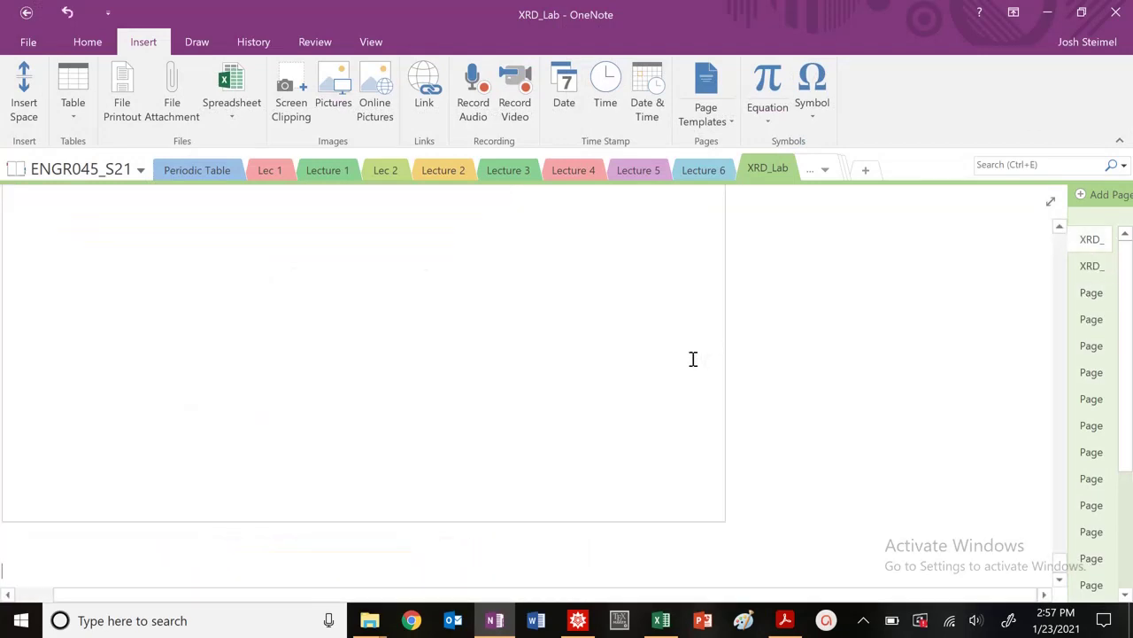
scroll(700, 354, up, 10)
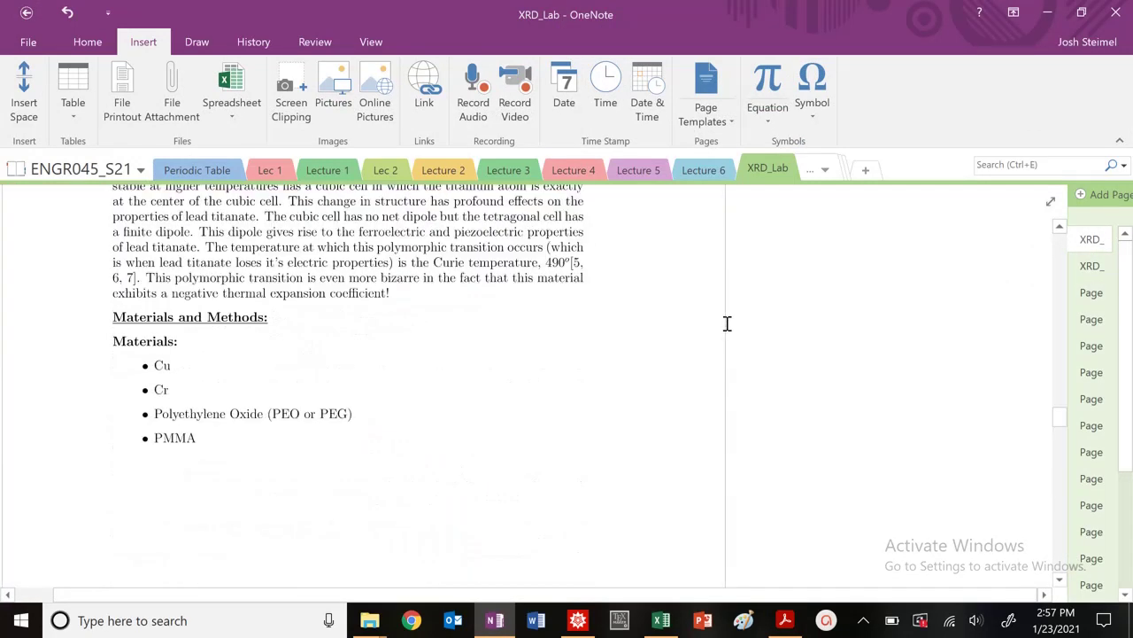
scroll(727, 323, up, 15)
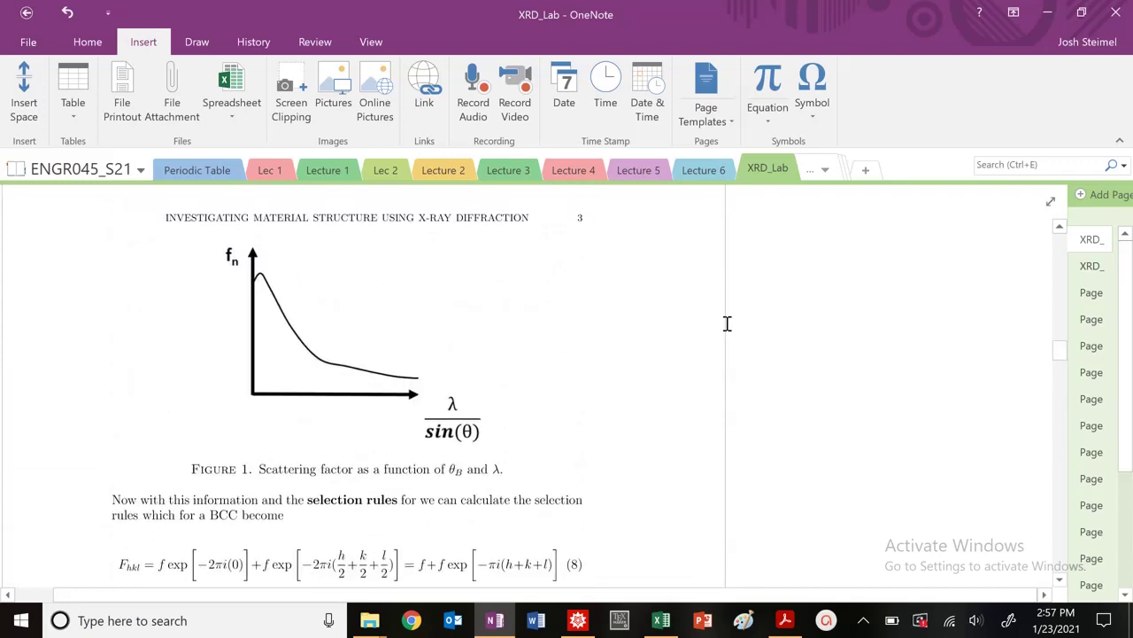
scroll(727, 324, up, 10)
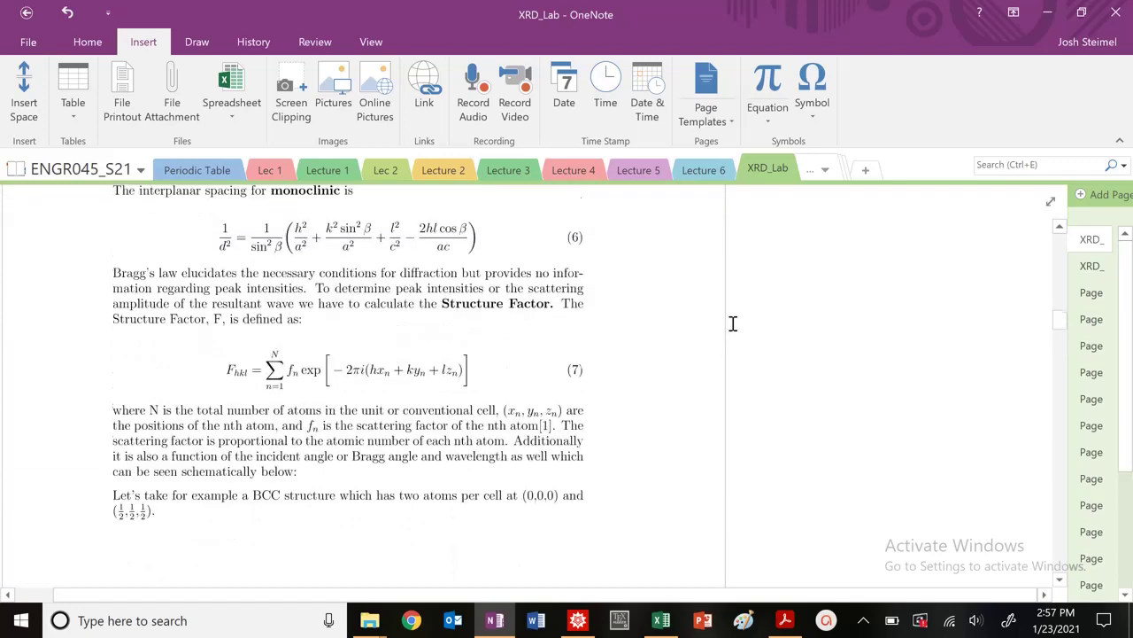
scroll(733, 323, up, 1)
scroll(721, 327, down, 6)
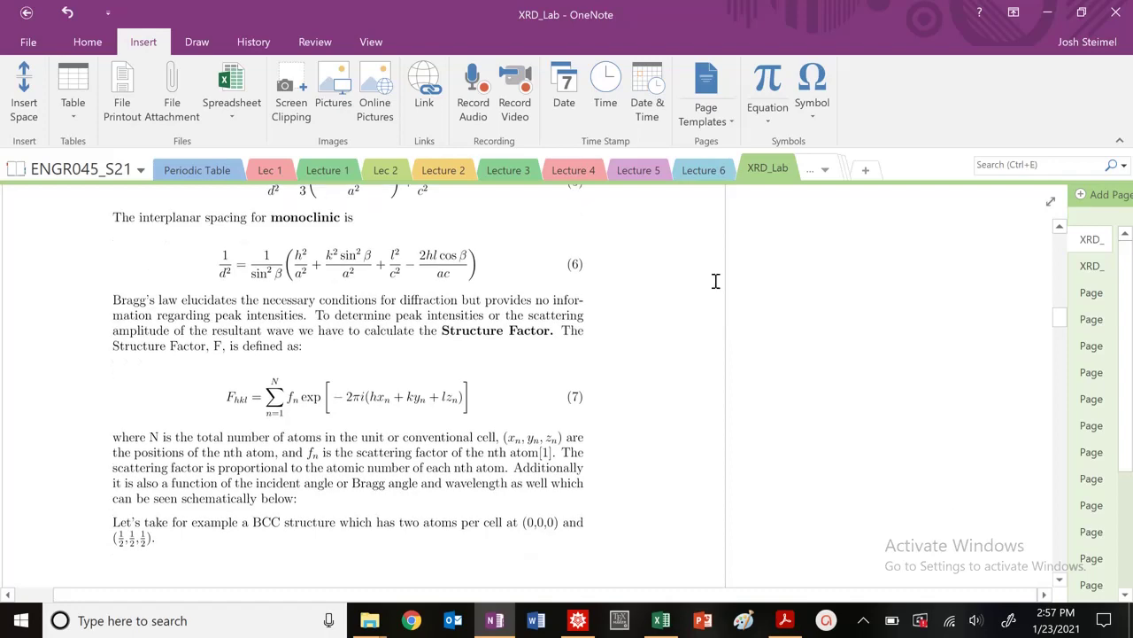
scroll(721, 328, down, 11)
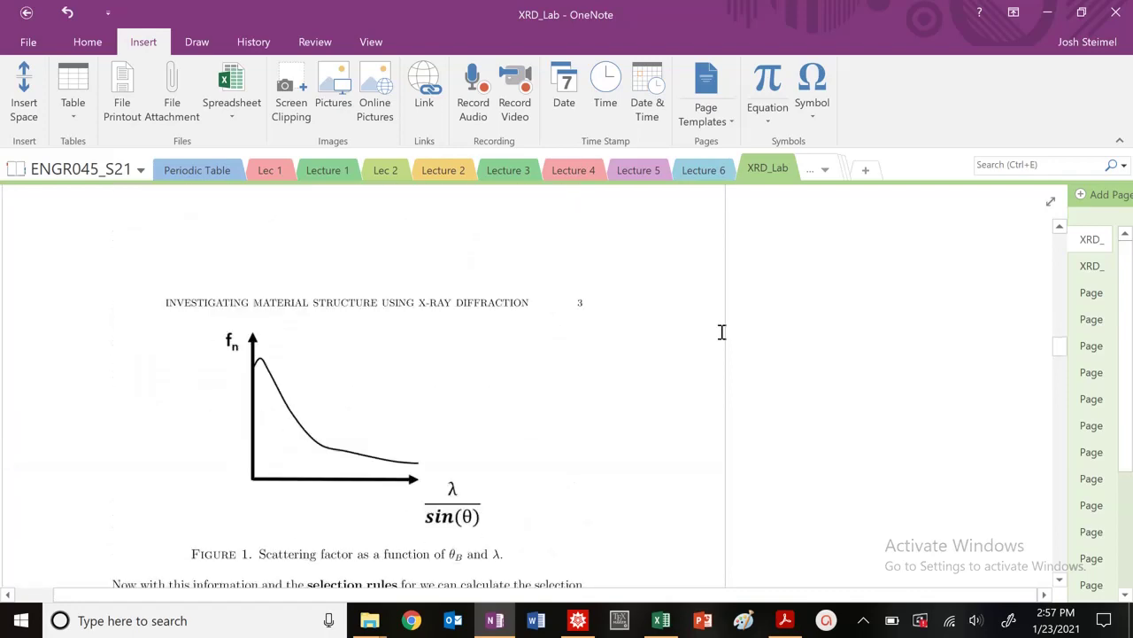
scroll(722, 334, down, 10)
scroll(734, 331, up, 12)
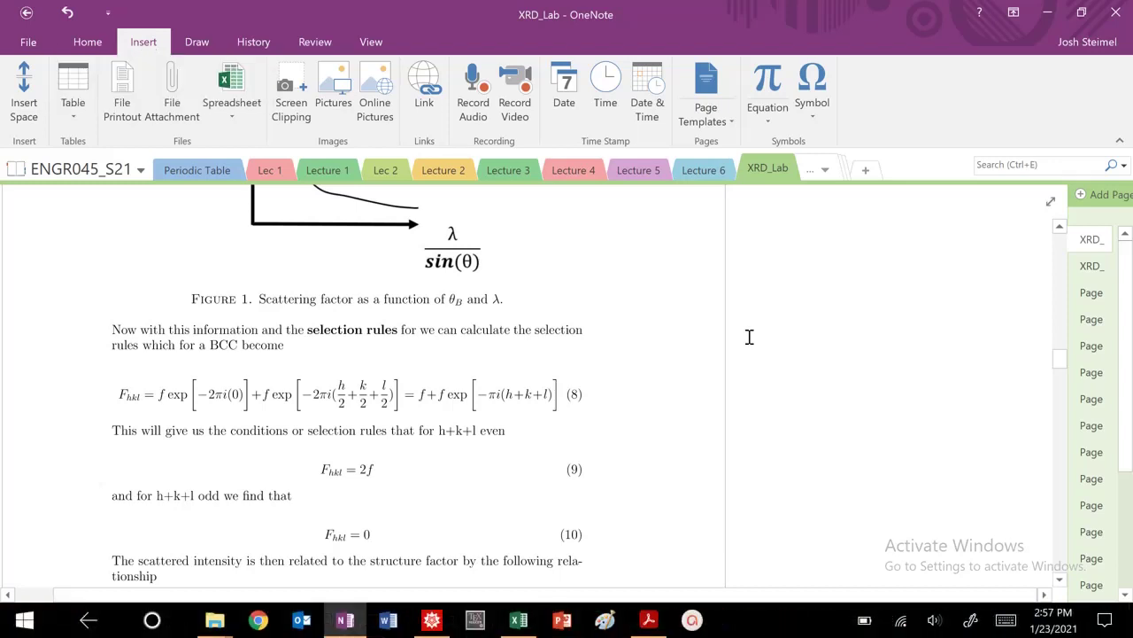
click(86, 43)
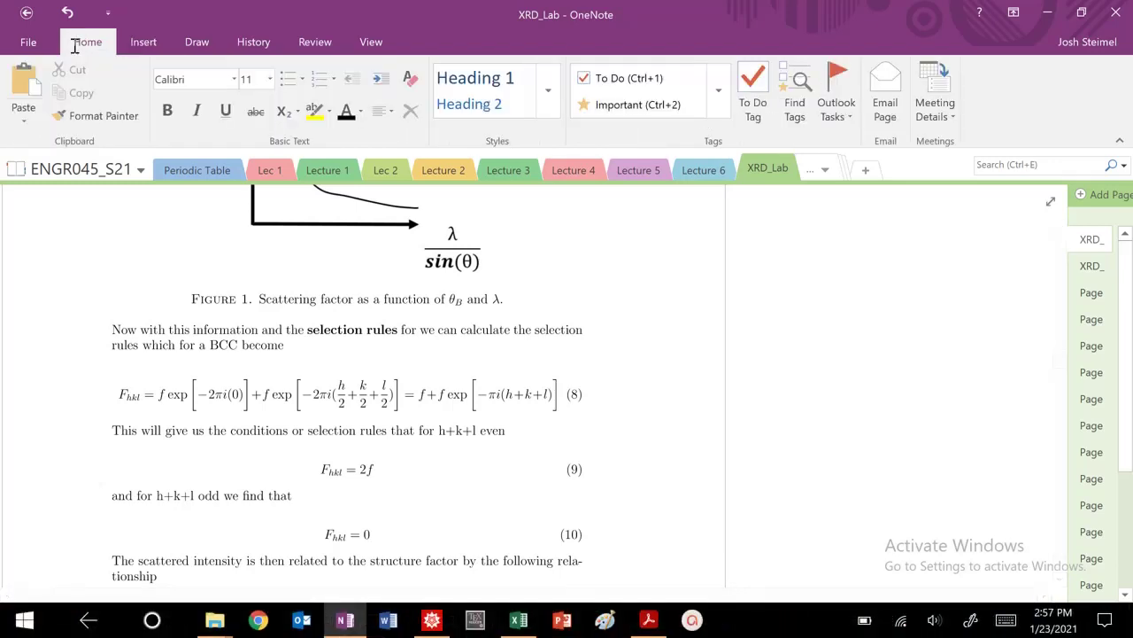
click(144, 42)
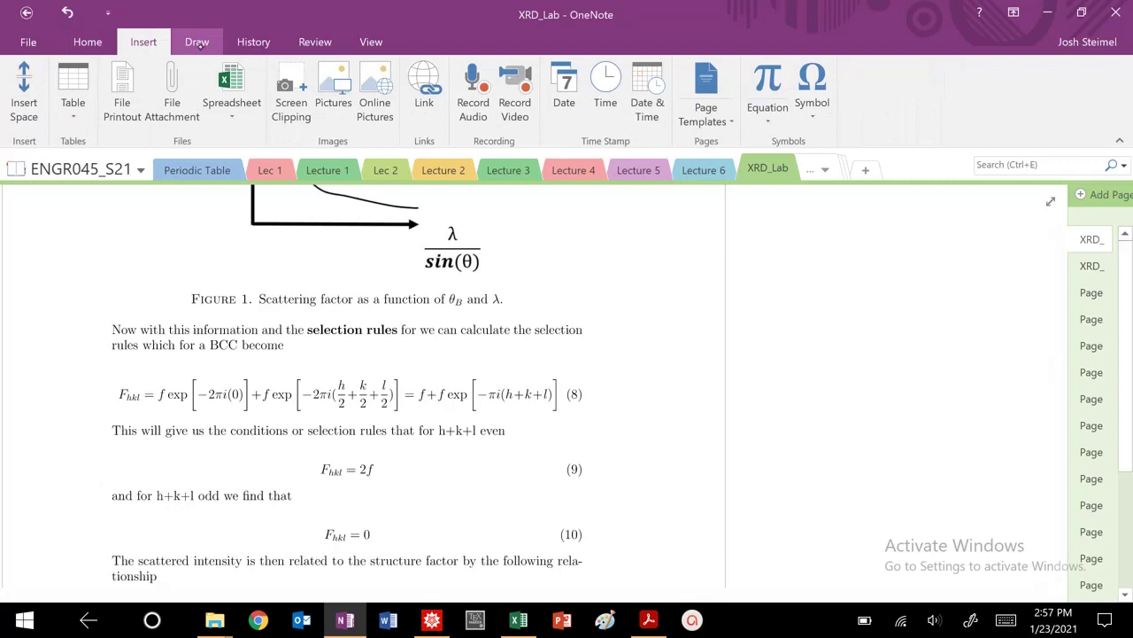
Pick red ink and handwrite 'Cu, FCC, 4 atoms' beside the equations
click(209, 44)
click(195, 103)
mouse_move(771, 204)
mouse_down()
mouse_move(771, 234)
mouse_move(806, 248)
mouse_up()
drag(744, 273, 739, 308)
drag(742, 275, 764, 273)
drag(738, 293, 771, 304)
drag(794, 280, 817, 299)
mouse_move(879, 266)
mouse_down()
mouse_move(874, 292)
mouse_move(898, 283)
mouse_move(890, 310)
mouse_up()
drag(923, 285, 936, 297)
drag(947, 268, 949, 300)
mouse_move(942, 282)
mouse_down()
mouse_move(956, 278)
mouse_move(965, 303)
mouse_up()
mouse_move(976, 301)
mouse_down()
mouse_move(1003, 297)
mouse_move(1007, 312)
mouse_up()
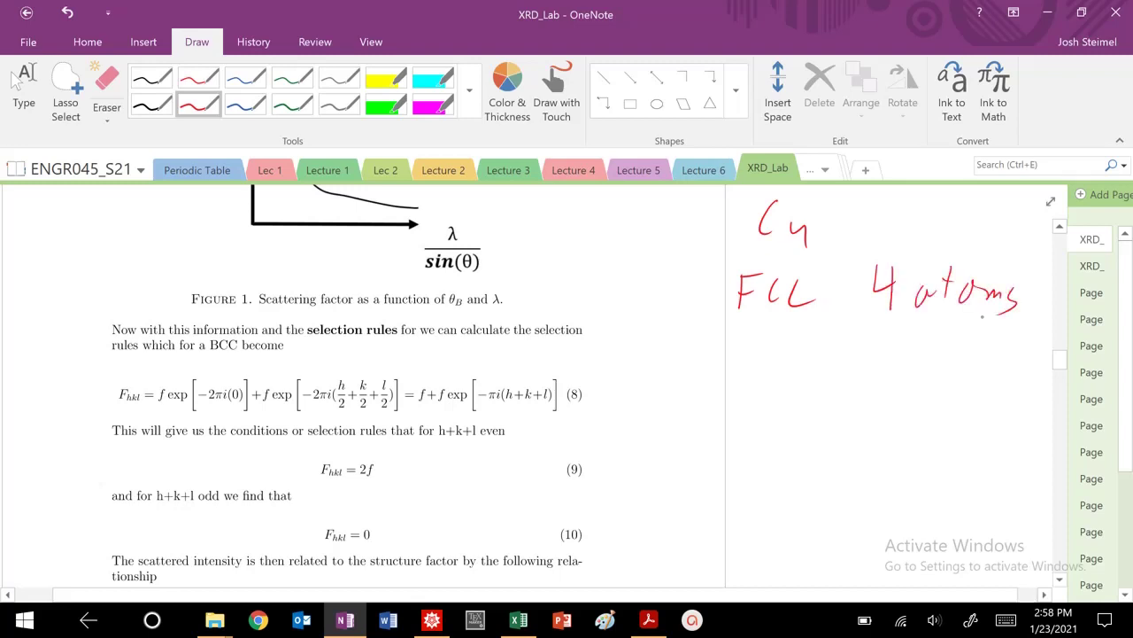
Sketch the FCC unit cell cube with its corner and face-centre atoms
mouse_move(721, 335)
mouse_down()
mouse_move(715, 366)
mouse_move(738, 342)
mouse_up()
mouse_move(679, 447)
mouse_down()
mouse_move(677, 520)
mouse_move(766, 441)
mouse_move(671, 446)
mouse_up()
mouse_move(713, 427)
mouse_down()
mouse_move(715, 487)
mouse_move(762, 485)
mouse_up()
mouse_move(674, 452)
mouse_down()
mouse_move(721, 430)
mouse_move(802, 423)
mouse_up()
drag(753, 513, 783, 494)
mouse_move(680, 510)
mouse_down()
mouse_move(717, 480)
mouse_move(682, 501)
mouse_up()
drag(682, 432, 712, 422)
drag(806, 416, 759, 438)
drag(797, 481, 795, 484)
mouse_move(760, 502)
mouse_down()
mouse_move(726, 503)
mouse_move(731, 494)
mouse_up()
mouse_move(753, 453)
mouse_down()
mouse_move(704, 471)
mouse_move(716, 483)
mouse_up()
mouse_move(740, 429)
mouse_down()
mouse_move(777, 460)
mouse_move(725, 472)
mouse_move(708, 493)
mouse_move(712, 478)
mouse_move(697, 481)
mouse_move(729, 506)
mouse_move(734, 481)
mouse_up()
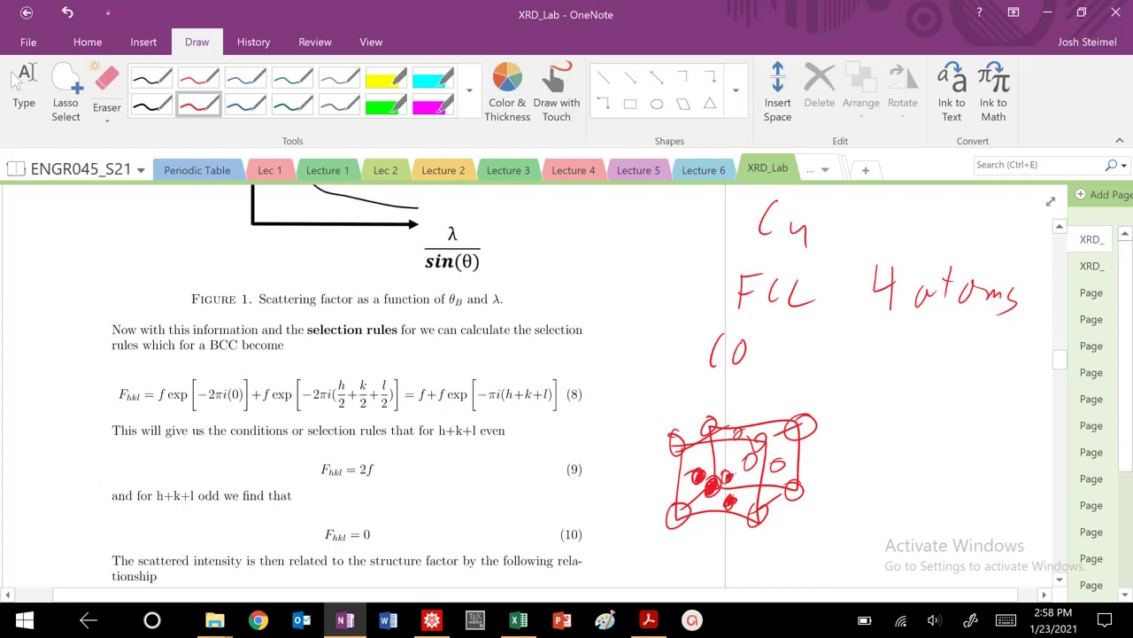
Write the first two atom positions, [0,0,0] and [½,½,0], in brackets
mouse_move(769, 338)
mouse_down()
mouse_move(760, 356)
mouse_move(801, 344)
mouse_up()
mouse_move(828, 333)
mouse_down()
mouse_move(832, 375)
mouse_move(817, 383)
mouse_move(846, 387)
mouse_up()
drag(874, 339, 869, 383)
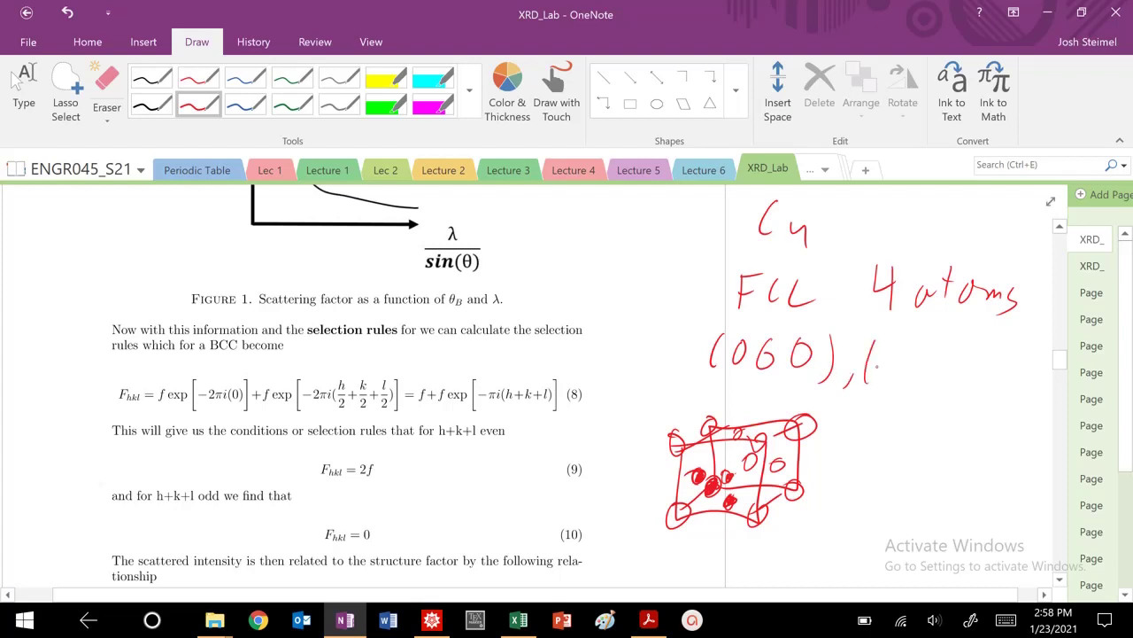
mouse_move(704, 343)
mouse_down()
mouse_move(738, 335)
mouse_move(710, 367)
mouse_move(733, 368)
mouse_up()
drag(824, 334, 813, 379)
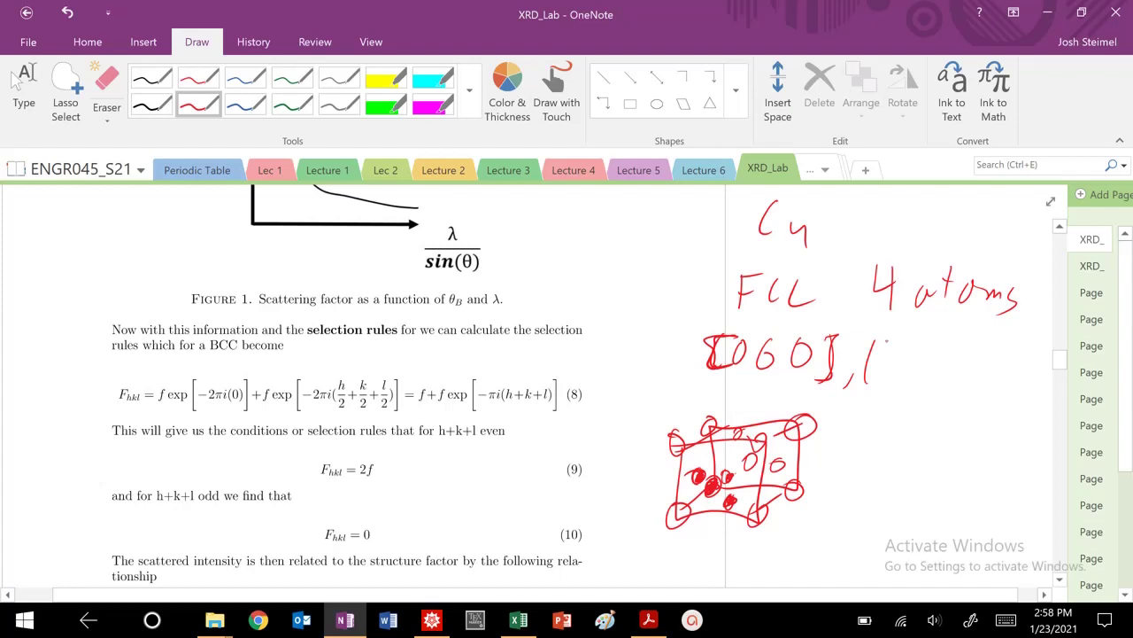
mouse_move(889, 342)
mouse_down()
mouse_move(866, 379)
mouse_move(891, 383)
mouse_up()
drag(723, 338, 719, 375)
drag(823, 337, 814, 388)
drag(882, 341, 887, 386)
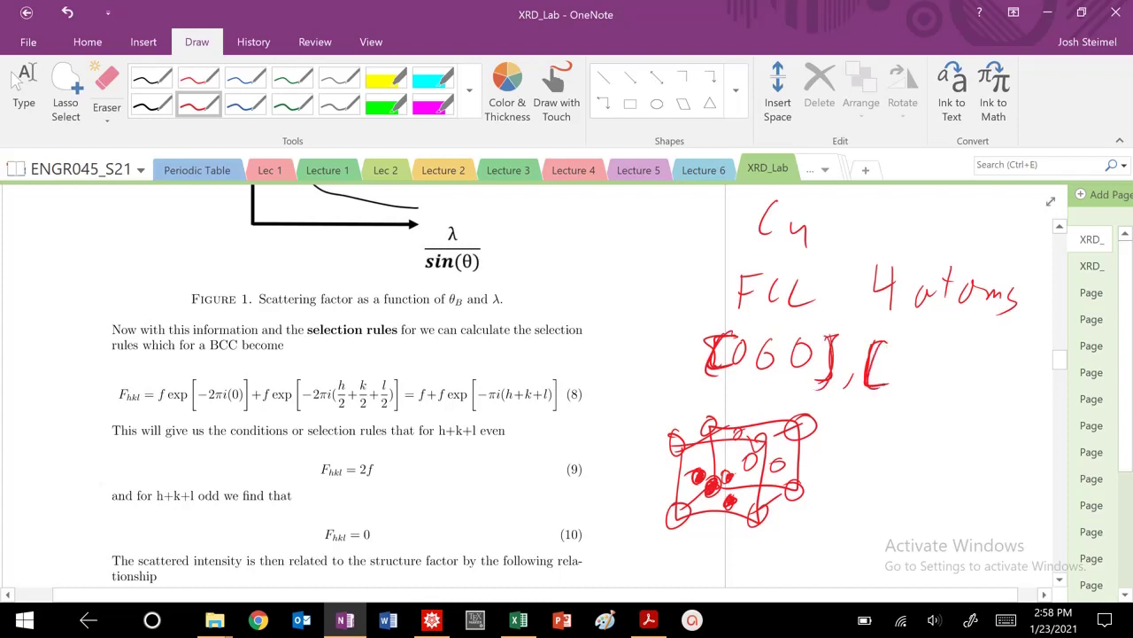
drag(903, 340, 903, 372)
mouse_move(920, 347)
mouse_down()
mouse_move(914, 380)
mouse_move(937, 388)
mouse_up()
drag(945, 371, 940, 397)
drag(954, 342, 956, 372)
mouse_move(974, 354)
mouse_down()
mouse_move(969, 379)
mouse_move(997, 390)
mouse_up()
drag(1002, 378, 997, 395)
mouse_move(1016, 354)
mouse_down()
mouse_move(1027, 396)
mouse_move(1017, 430)
mouse_up()
Add atom positions (0,½,½) and (½,0,½) below, then circle the origin position
mouse_move(864, 420)
mouse_down()
mouse_move(846, 453)
mouse_move(866, 454)
mouse_move(855, 462)
mouse_up()
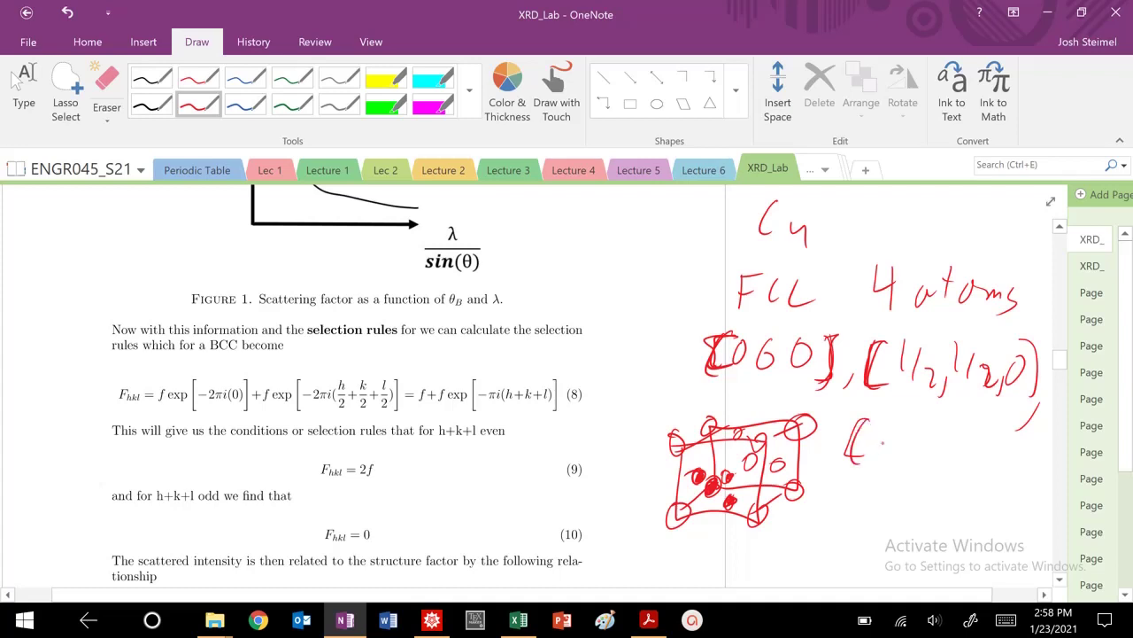
mouse_move(892, 428)
mouse_down()
mouse_move(898, 476)
mouse_move(911, 457)
mouse_up()
drag(926, 431, 923, 458)
drag(932, 448, 944, 466)
mouse_move(954, 423)
mouse_down()
mouse_move(940, 476)
mouse_move(971, 439)
mouse_move(965, 461)
mouse_up()
drag(981, 443, 974, 455)
drag(976, 455, 992, 469)
drag(988, 423, 992, 480)
drag(835, 491, 825, 534)
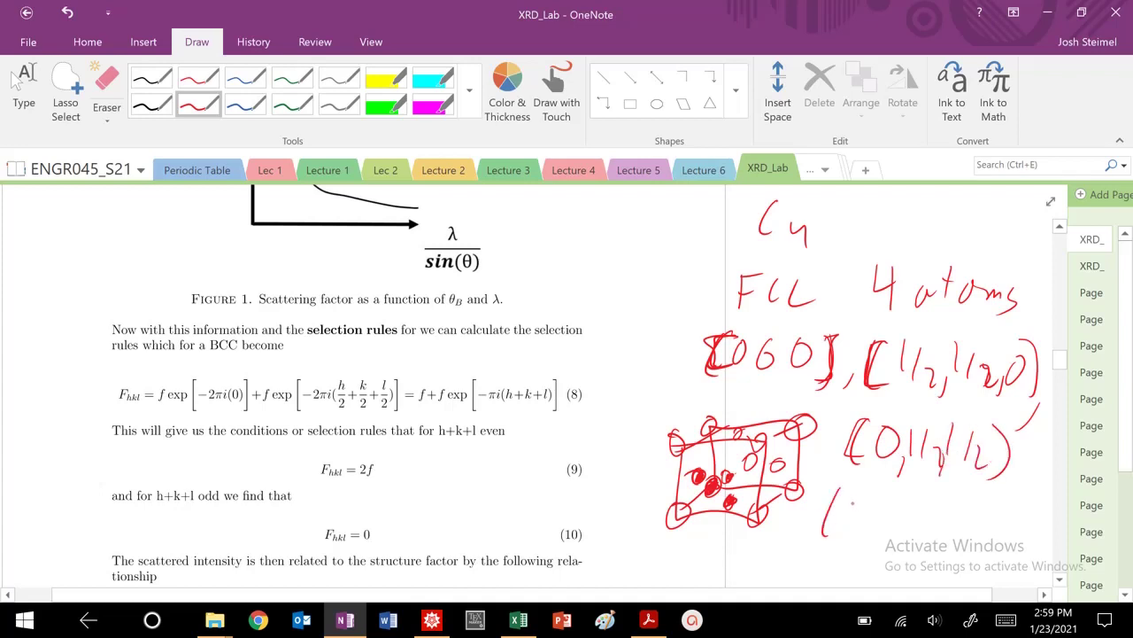
drag(856, 490, 861, 526)
drag(873, 506, 893, 540)
drag(923, 501, 919, 502)
drag(942, 526, 932, 551)
mouse_move(957, 498)
mouse_down()
mouse_move(953, 528)
mouse_move(963, 531)
mouse_up()
drag(977, 524, 987, 535)
drag(990, 487, 991, 547)
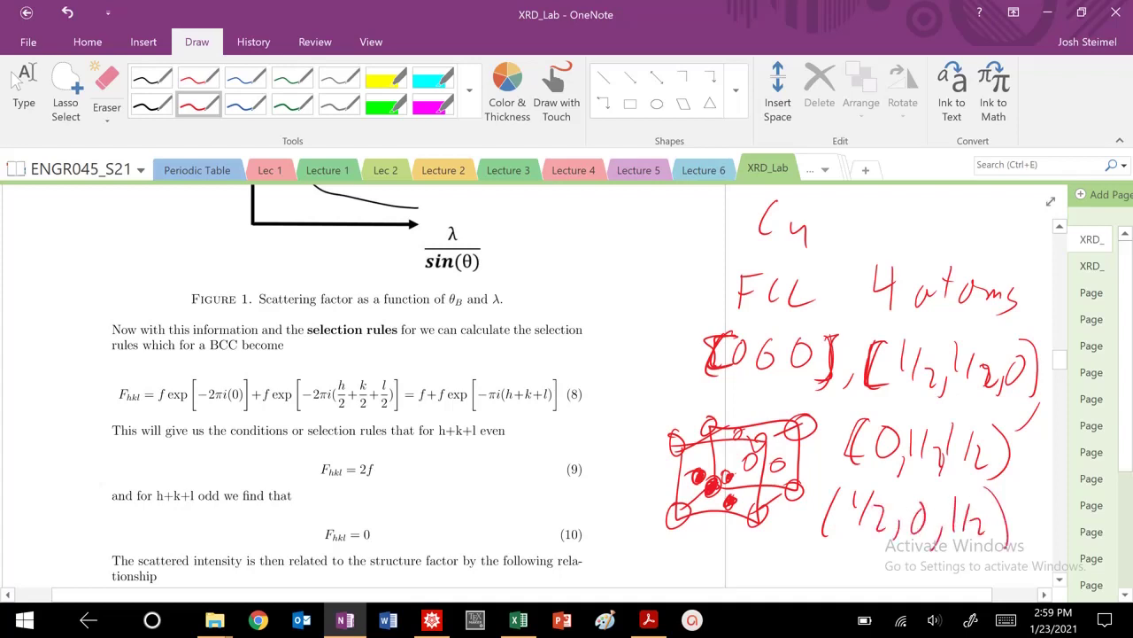
mouse_move(852, 329)
mouse_down()
mouse_move(846, 317)
mouse_move(838, 381)
mouse_up()
mouse_move(1013, 333)
mouse_down()
mouse_move(983, 329)
mouse_move(861, 391)
mouse_up()
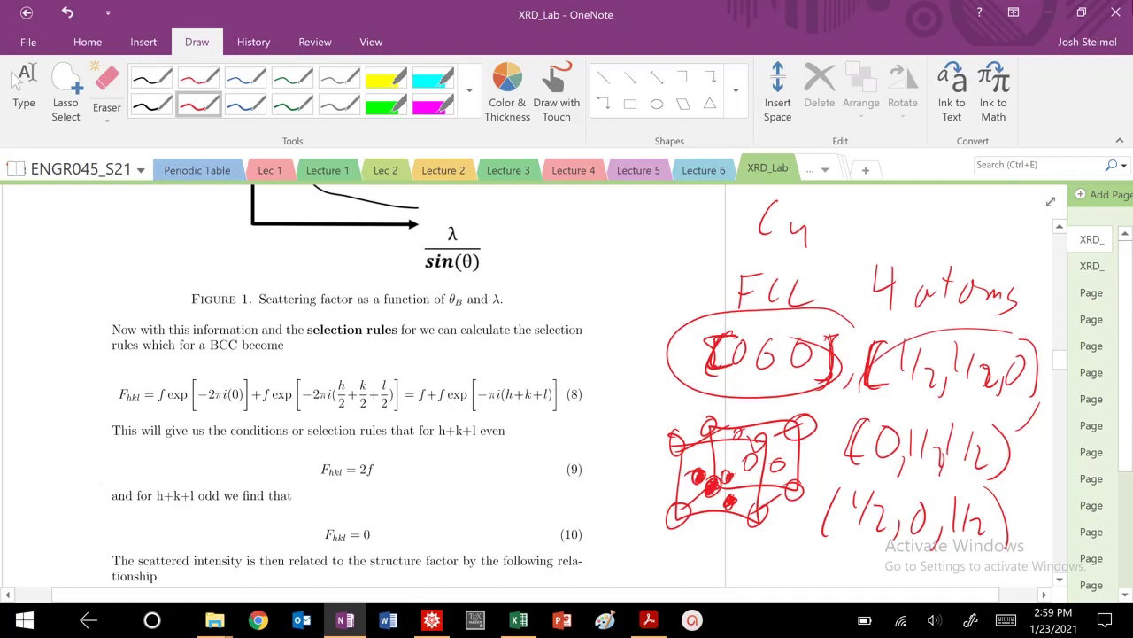
click(16, 79)
Scroll up to equation (7) and circle x_n in red ink
scroll(550, 341, up, 5)
scroll(551, 341, up, 5)
click(199, 104)
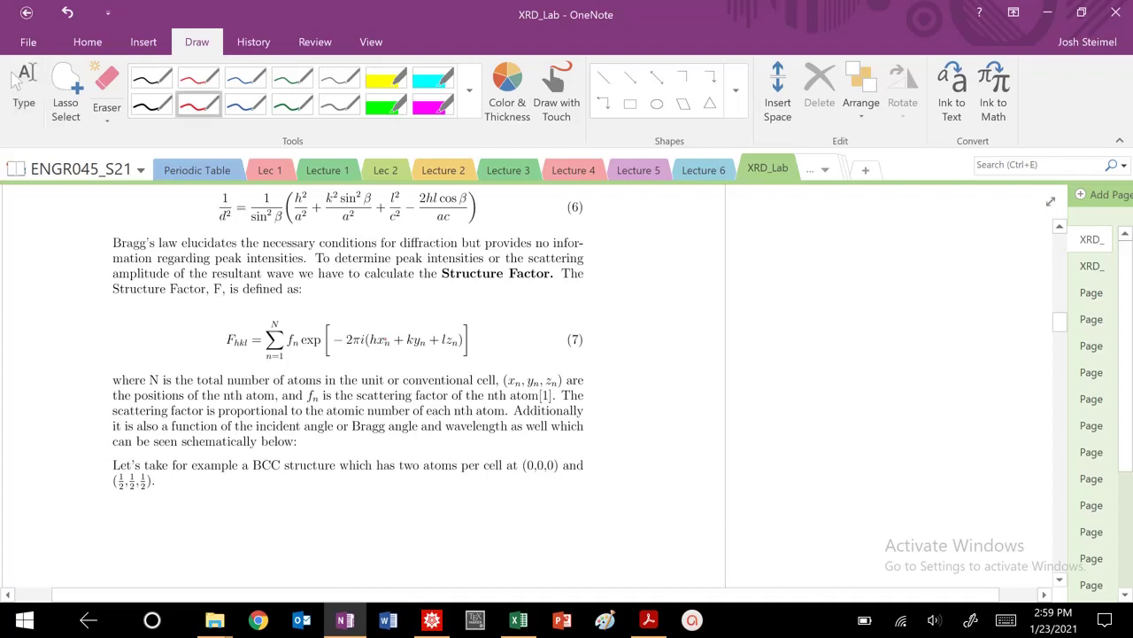
mouse_move(386, 331)
mouse_down()
mouse_move(378, 347)
mouse_move(390, 333)
mouse_up()
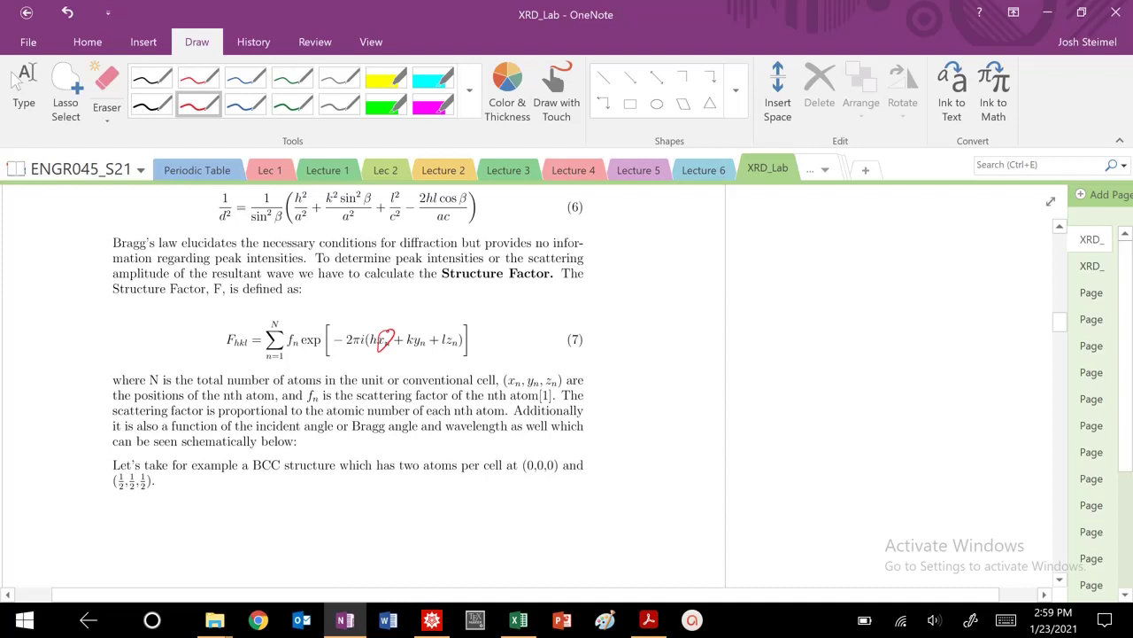
click(16, 82)
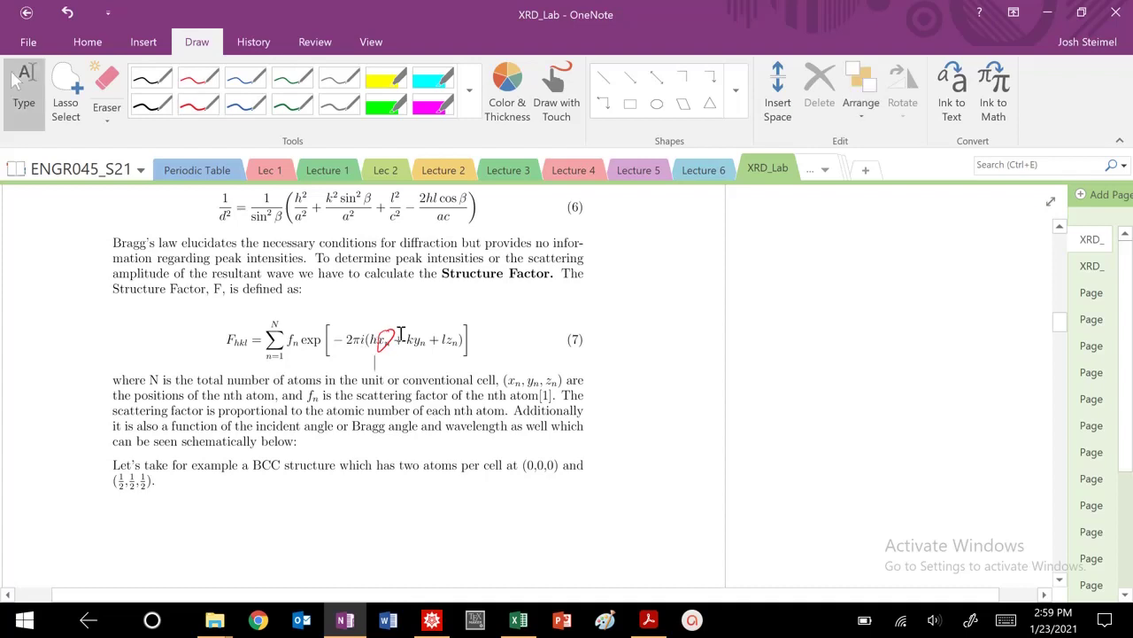
Handwrite F_hkl = f_Cu beside the Structure Factor paragraph and circle f_n
click(198, 105)
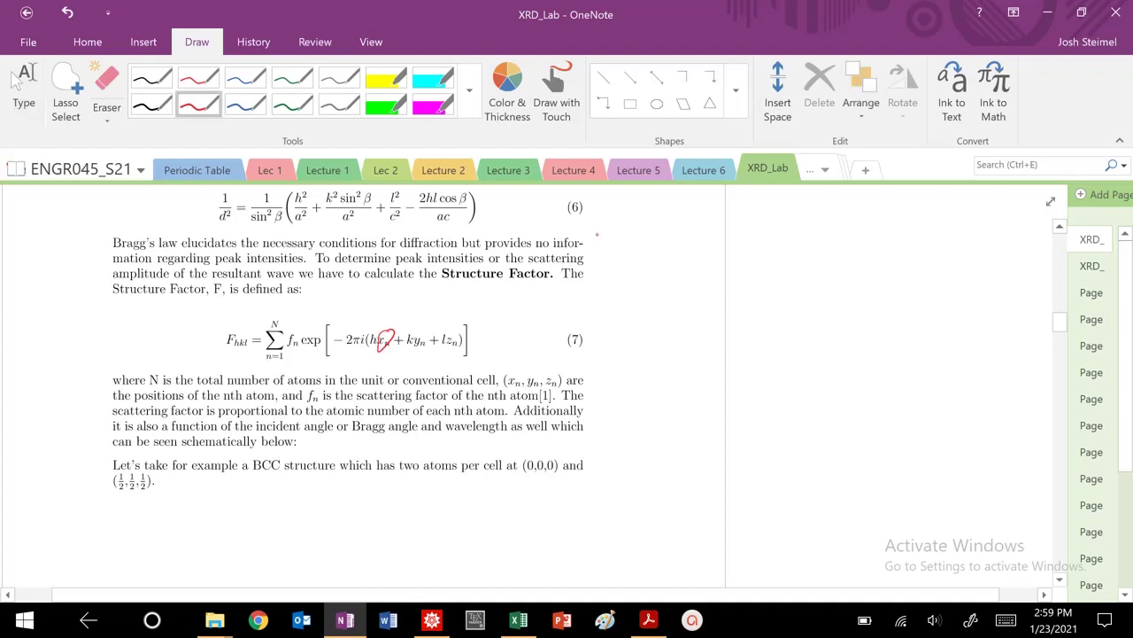
drag(596, 237, 595, 264)
mouse_move(595, 236)
mouse_down()
mouse_move(607, 234)
mouse_move(598, 270)
mouse_move(614, 282)
mouse_up()
drag(616, 264, 633, 279)
mouse_move(634, 259)
mouse_down()
mouse_move(645, 276)
mouse_move(656, 259)
mouse_move(676, 253)
mouse_move(674, 263)
mouse_up()
mouse_move(664, 246)
mouse_down()
mouse_move(683, 244)
mouse_move(685, 272)
mouse_up()
drag(695, 260, 711, 275)
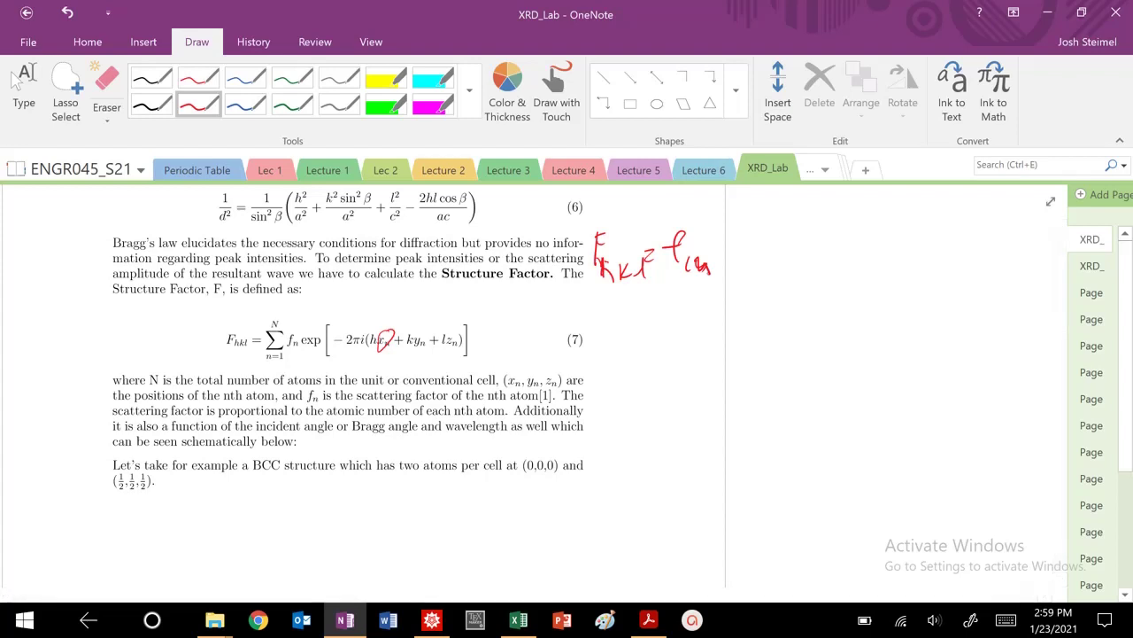
mouse_move(301, 329)
mouse_down()
mouse_move(289, 335)
mouse_move(302, 332)
mouse_up()
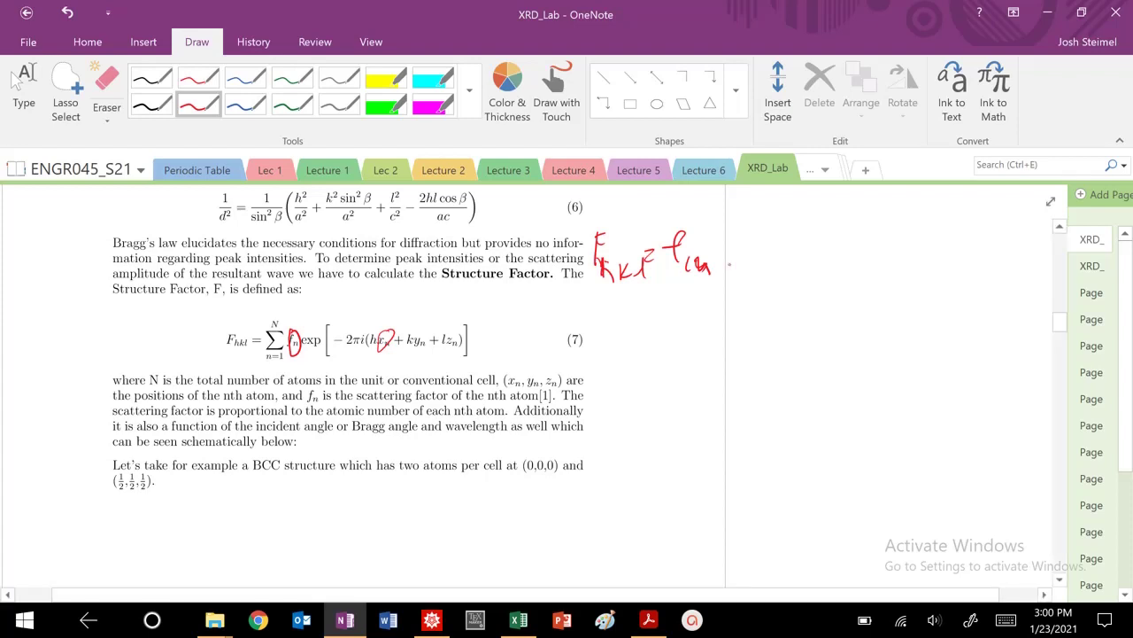
Open a bracket and write the first two terms, e^{-2πi(0)} + e^{-πi(h+k)}
mouse_move(742, 226)
mouse_down()
mouse_move(729, 310)
mouse_move(768, 291)
mouse_up()
drag(763, 236, 826, 254)
mouse_move(846, 232)
mouse_down()
mouse_move(841, 248)
mouse_move(851, 234)
mouse_up()
drag(856, 223, 859, 265)
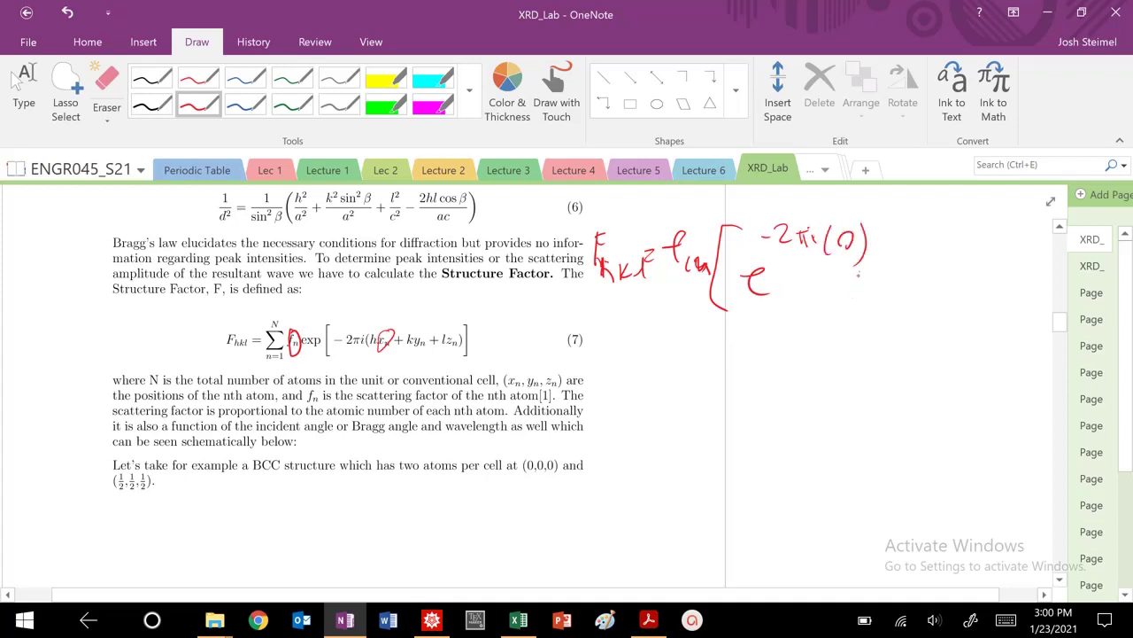
drag(858, 268, 859, 300)
mouse_move(846, 286)
mouse_down()
mouse_move(894, 276)
mouse_move(918, 292)
mouse_up()
mouse_move(887, 239)
mouse_down()
mouse_move(916, 241)
mouse_move(914, 226)
mouse_move(902, 250)
mouse_up()
mouse_move(912, 227)
mouse_down()
mouse_move(916, 249)
mouse_move(948, 249)
mouse_up()
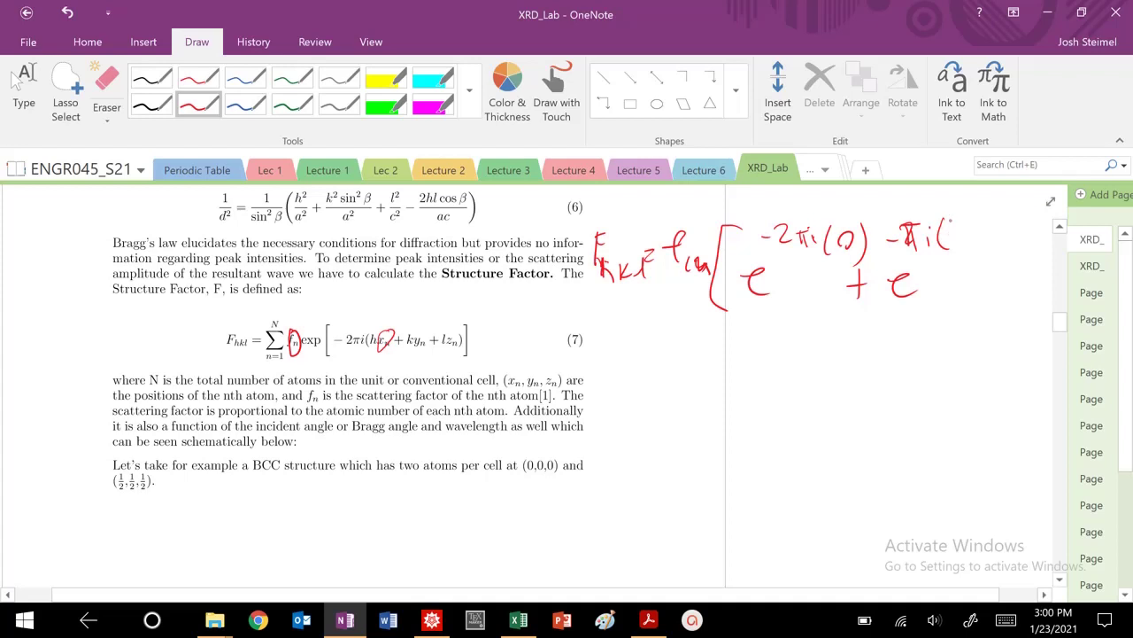
mouse_move(952, 221)
mouse_down()
mouse_move(961, 251)
mouse_move(974, 244)
mouse_up()
drag(968, 235, 989, 246)
drag(1003, 225, 1015, 264)
mouse_move(707, 349)
mouse_down()
mouse_move(703, 370)
mouse_move(714, 363)
mouse_up()
Add the terms e^{-πi(h+l)} and e^{-πi(k+l)} and close the bracket
drag(742, 364, 758, 378)
drag(754, 331, 767, 330)
mouse_move(772, 325)
mouse_down()
mouse_move(788, 325)
mouse_move(785, 344)
mouse_up()
mouse_move(795, 342)
mouse_down()
mouse_move(806, 330)
mouse_move(829, 349)
mouse_move(843, 335)
mouse_move(848, 346)
mouse_up()
drag(864, 326, 864, 343)
mouse_move(857, 335)
mouse_down()
mouse_move(899, 353)
mouse_move(892, 380)
mouse_up()
drag(885, 374, 930, 383)
drag(920, 339, 927, 338)
mouse_move(932, 328)
mouse_down()
mouse_move(950, 324)
mouse_move(942, 347)
mouse_up()
drag(947, 329, 951, 346)
mouse_move(953, 338)
mouse_down()
mouse_move(978, 359)
mouse_move(983, 350)
mouse_up()
mouse_move(1001, 330)
mouse_down()
mouse_move(1004, 347)
mouse_move(1013, 337)
mouse_up()
mouse_move(1007, 325)
mouse_down()
mouse_move(1006, 345)
mouse_move(1034, 361)
mouse_up()
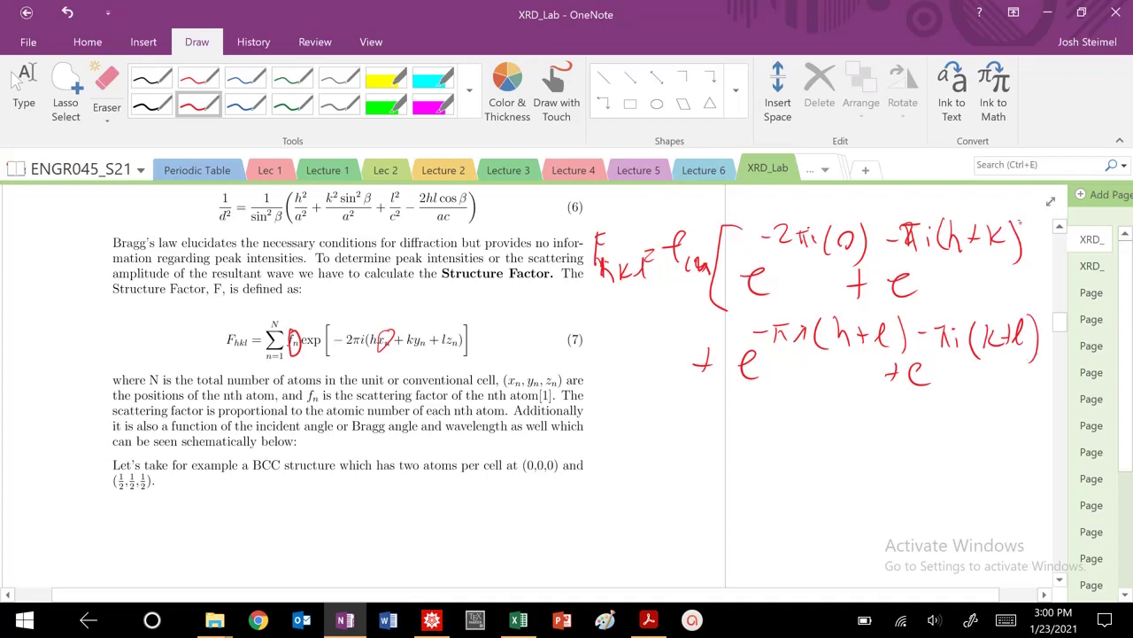
drag(1020, 219, 1013, 400)
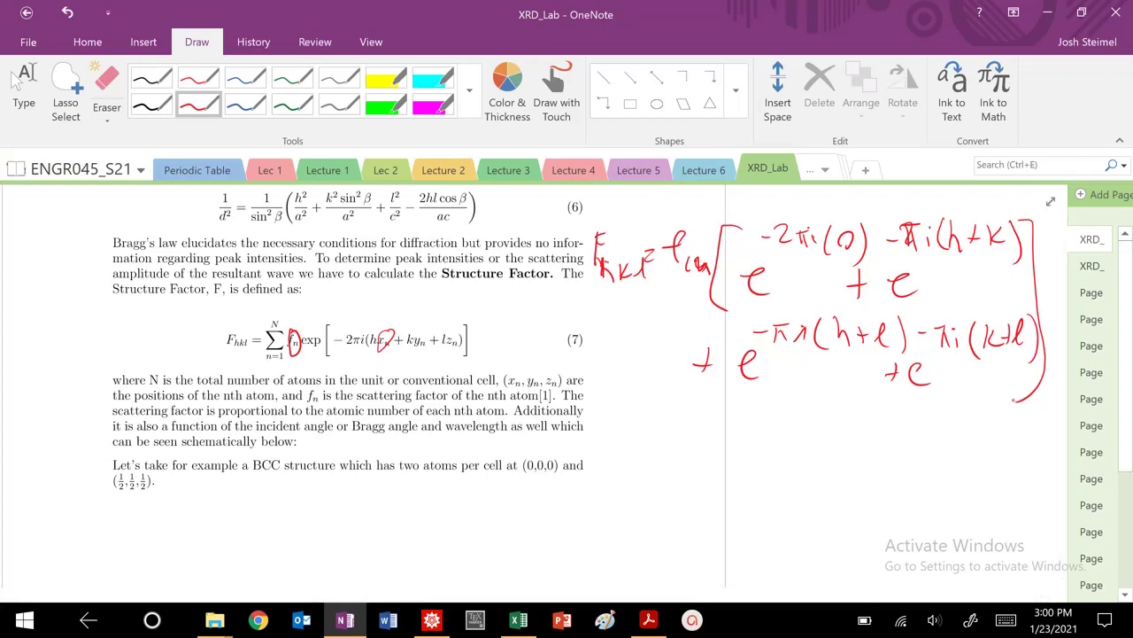
Strike through the e^{-2πi(0)} term and write 1 above it
drag(846, 228, 737, 288)
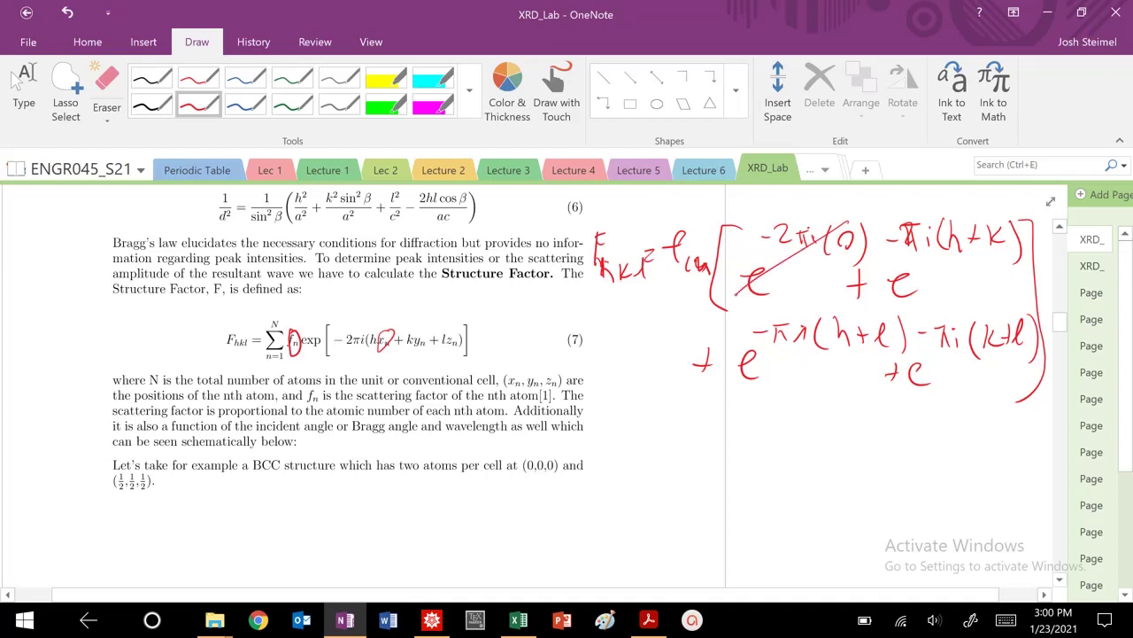
drag(753, 214, 761, 189)
drag(757, 191, 761, 219)
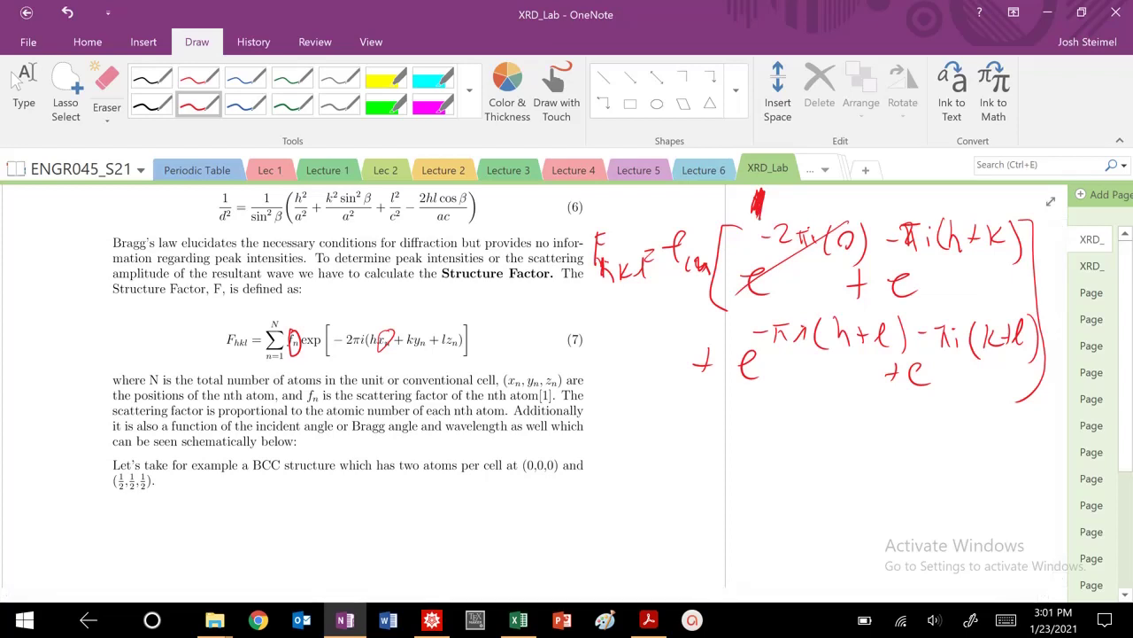
Write 'h, k, l' in red ink beneath the structure-factor expansion
click(15, 80)
scroll(839, 373, up, 1)
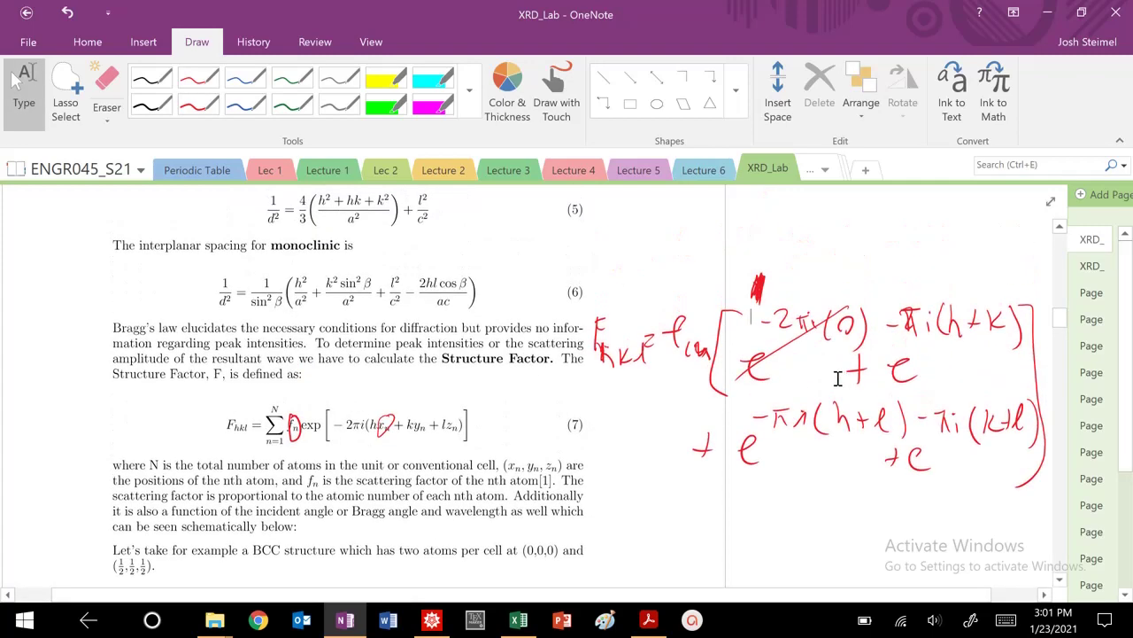
scroll(839, 373, down, 1)
mouse_move(644, 392)
mouse_down()
mouse_move(661, 434)
mouse_move(705, 427)
mouse_move(706, 444)
mouse_move(750, 434)
mouse_up()
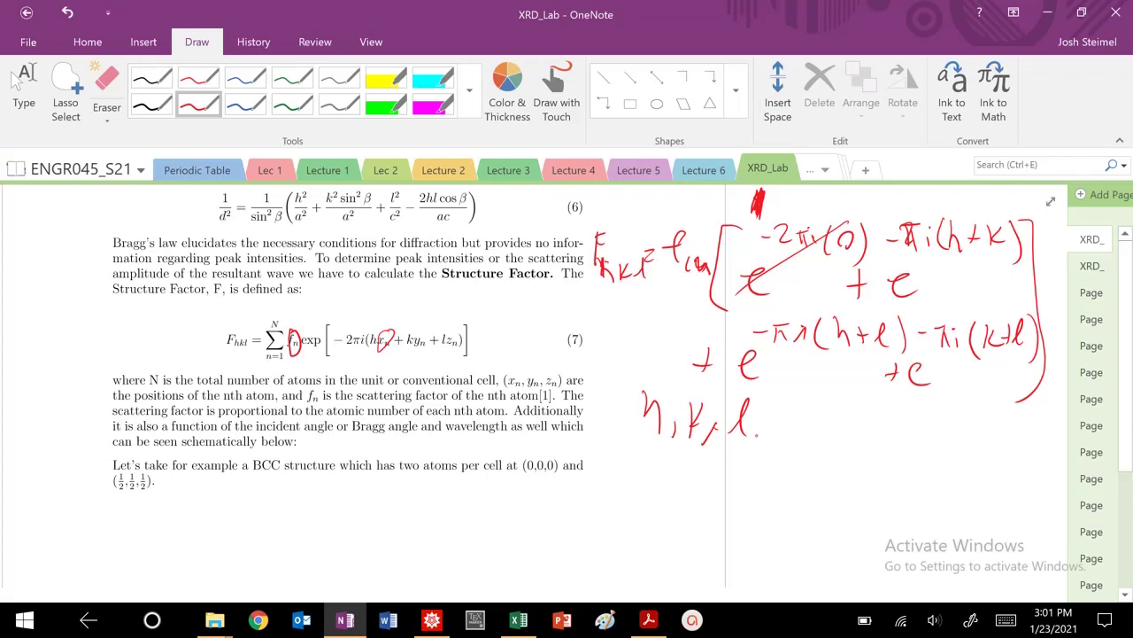
Write a second line 'h, k, l all odd' and begin '1 1 1' below it
mouse_move(641, 456)
mouse_down()
mouse_move(643, 485)
mouse_move(672, 505)
mouse_move(668, 516)
mouse_up()
drag(688, 464, 689, 501)
drag(705, 469, 713, 510)
mouse_move(740, 469)
mouse_down()
mouse_move(733, 496)
mouse_move(744, 503)
mouse_up()
drag(800, 480, 802, 499)
mouse_move(816, 466)
mouse_down()
mouse_move(822, 505)
mouse_move(858, 489)
mouse_move(880, 501)
mouse_up()
mouse_move(889, 470)
mouse_down()
mouse_move(889, 507)
mouse_move(917, 502)
mouse_up()
drag(910, 489, 909, 499)
click(921, 496)
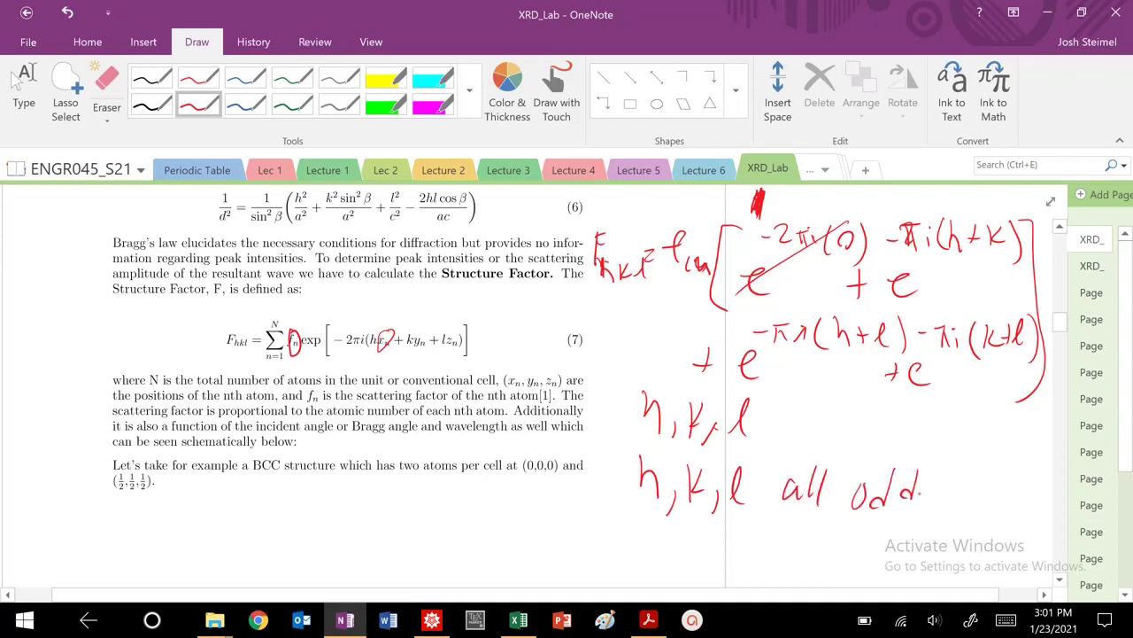
mouse_move(644, 523)
mouse_down()
mouse_move(644, 549)
mouse_move(691, 553)
mouse_up()
drag(728, 533, 728, 549)
Evaluate Exp[-2 Pi * I] in a new cell below the copper plot
click(17, 81)
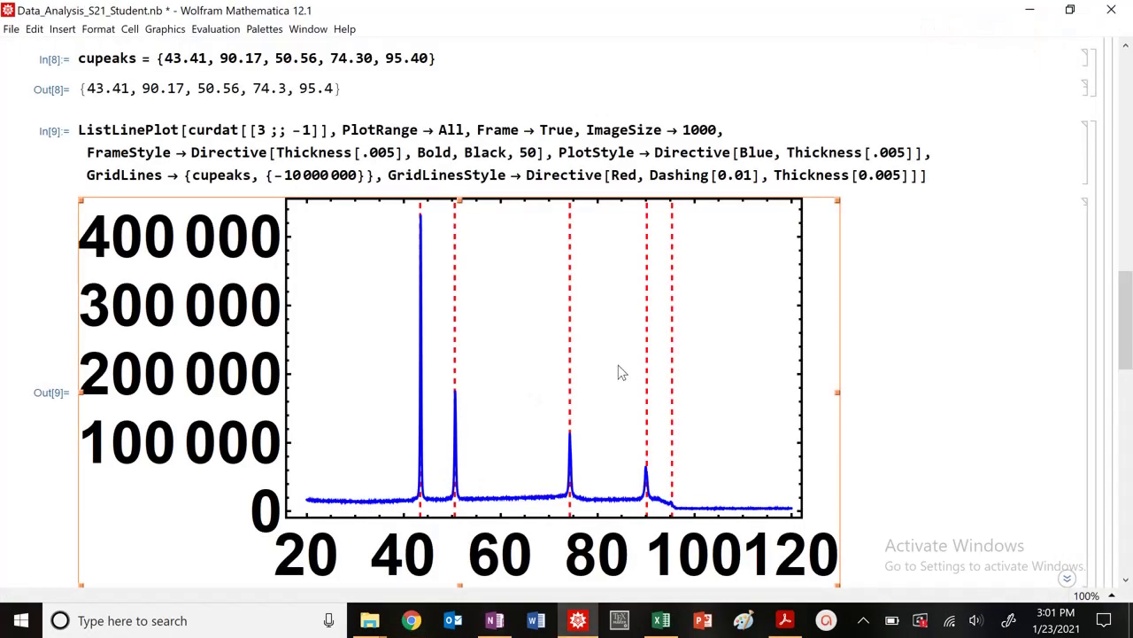
scroll(618, 365, down, 5)
click(274, 251)
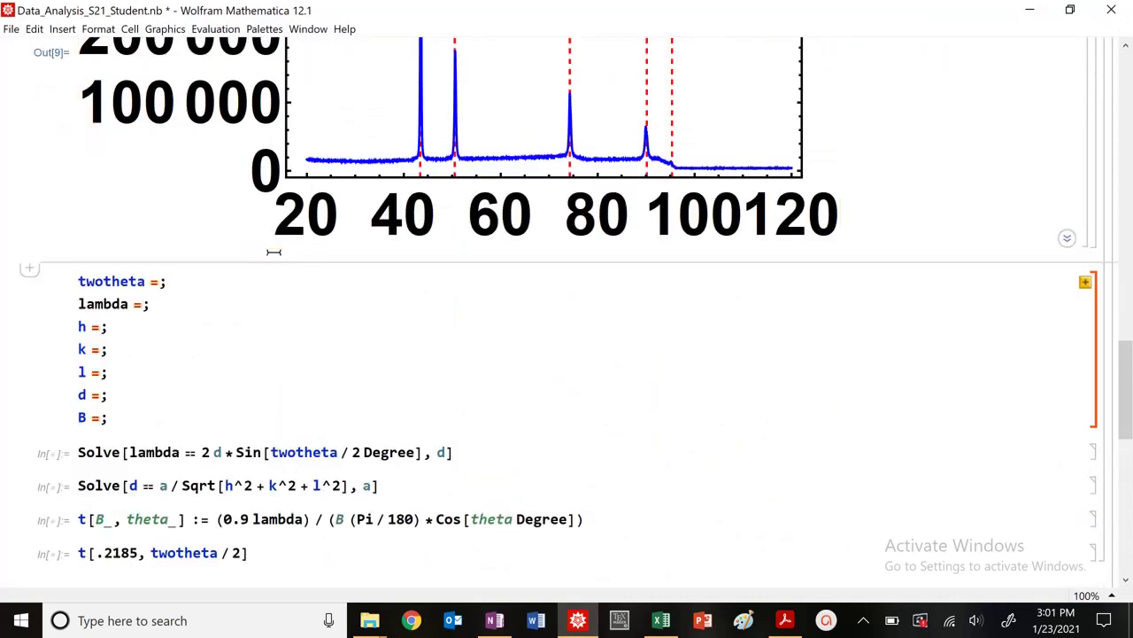
text(Exp)
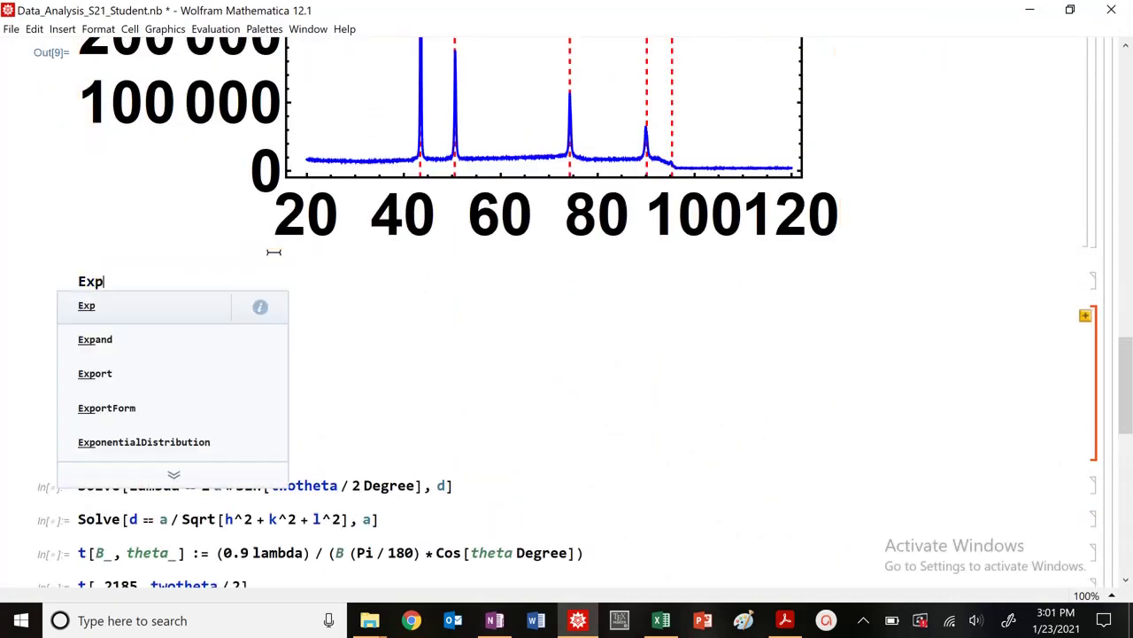
text([-2 Pi)
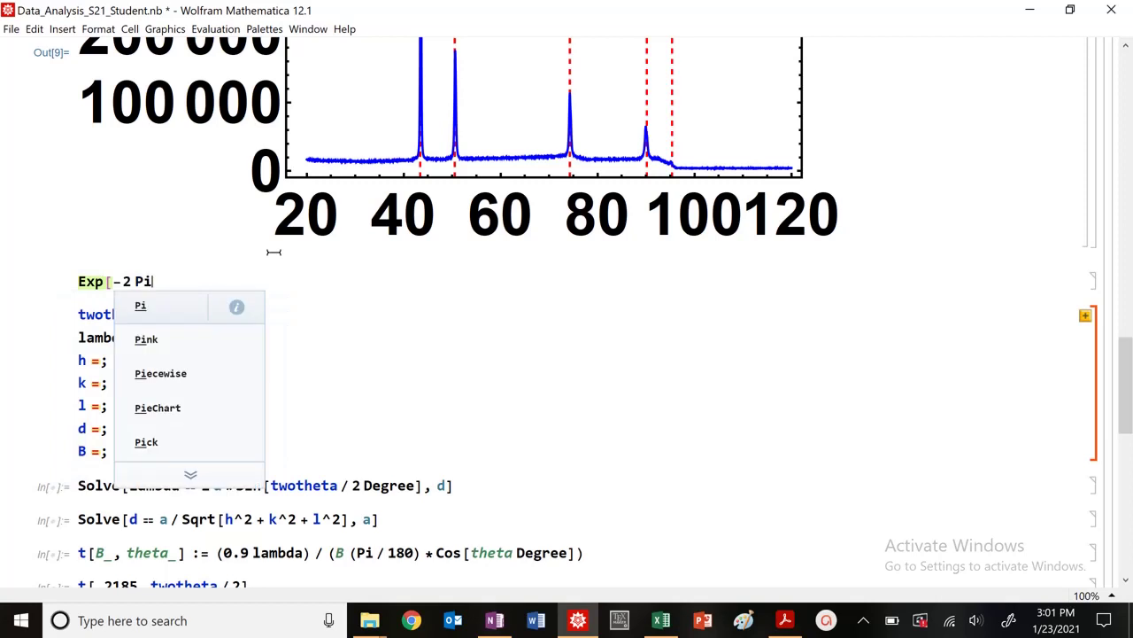
text( * )
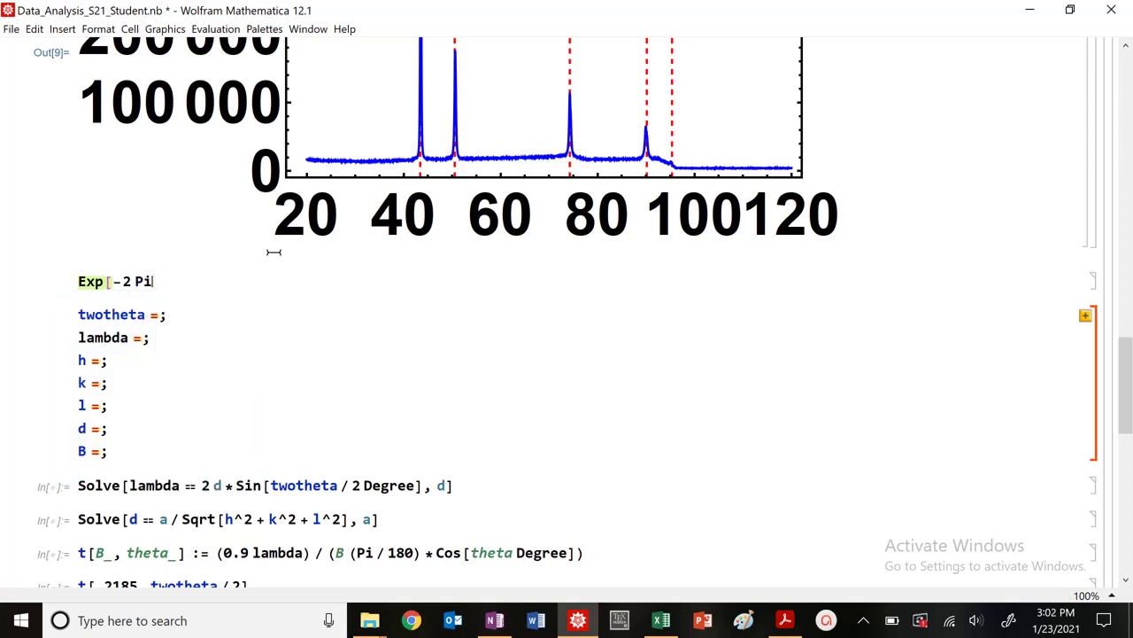
text(I])
key(shift+Return)
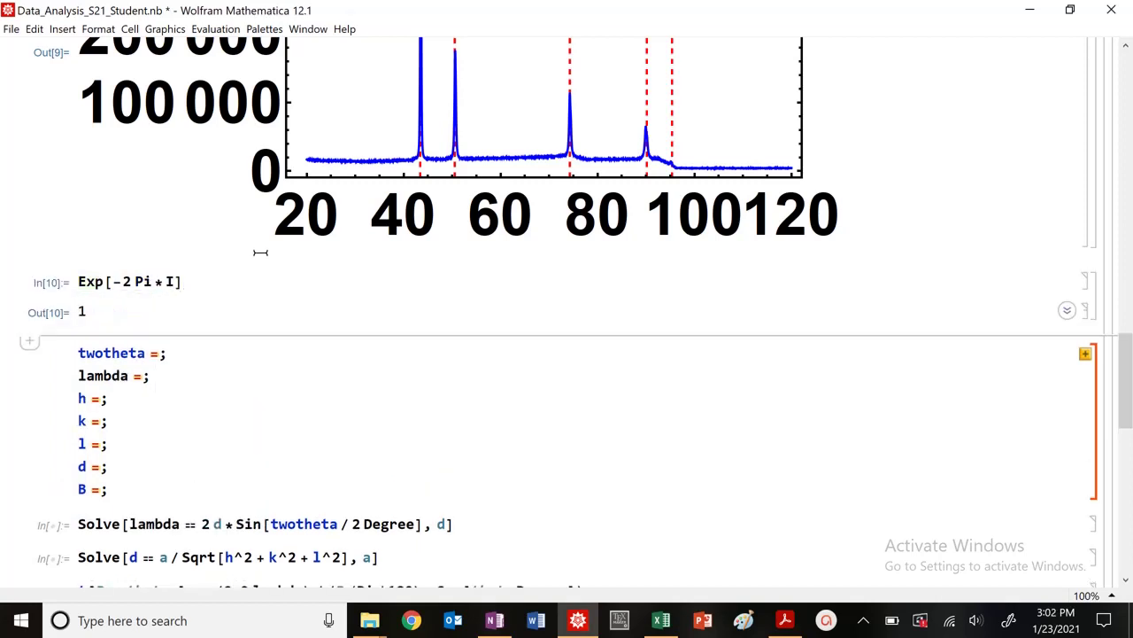
Remove the 2 so Exp[-Pi*I] evaluates to -1, then minimize Mathematica
double_click(127, 281)
key(BackSpace)
key(shift+Return)
click(1030, 10)
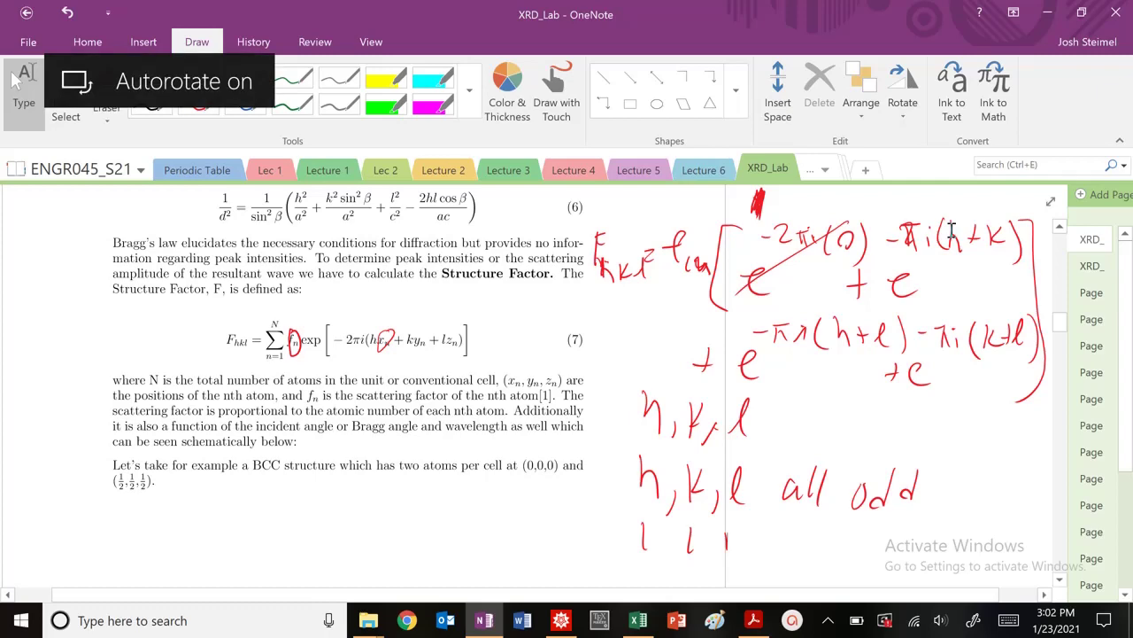
Handwrite the intensity I = |4f|² after 'all odd'
scroll(890, 360, down, 2)
scroll(891, 363, up, 2)
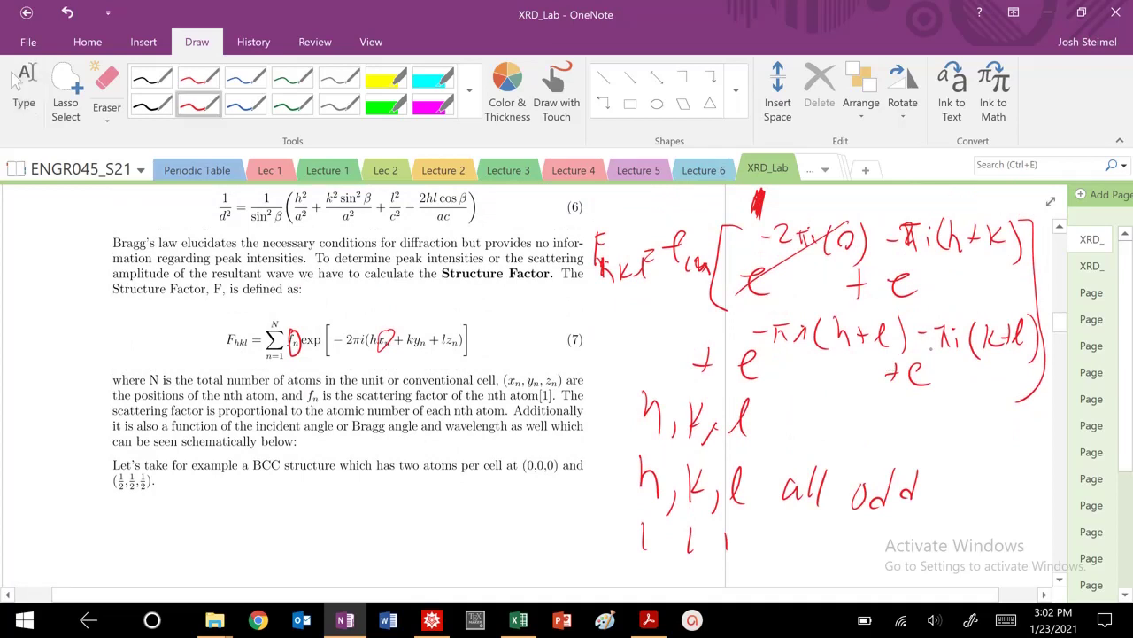
mouse_move(946, 478)
mouse_down()
mouse_move(929, 501)
mouse_move(988, 499)
mouse_up()
drag(981, 490, 1022, 505)
drag(1029, 495, 1037, 508)
drag(954, 457, 953, 509)
drag(1033, 459, 1028, 532)
drag(1035, 449, 1049, 460)
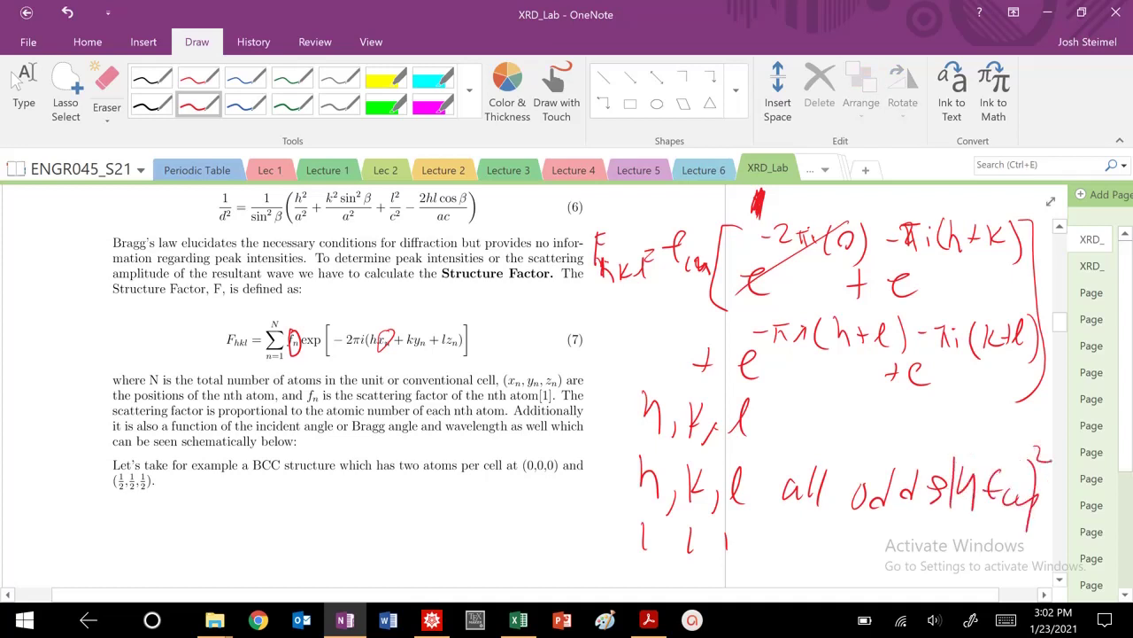
drag(880, 428, 877, 460)
mouse_move(868, 436)
mouse_down()
mouse_move(892, 433)
mouse_move(882, 460)
mouse_up()
Write 'h, k, l all odd' under the BCC example and note 2 2 2 as all even
drag(262, 487, 283, 540)
mouse_move(310, 497)
mouse_down()
mouse_move(308, 533)
mouse_move(330, 528)
mouse_up()
mouse_move(339, 519)
mouse_down()
mouse_move(331, 537)
mouse_move(439, 533)
mouse_up()
mouse_move(453, 508)
mouse_down()
mouse_move(455, 535)
mouse_move(487, 514)
mouse_up()
mouse_move(508, 518)
mouse_down()
mouse_move(517, 533)
mouse_move(543, 522)
mouse_up()
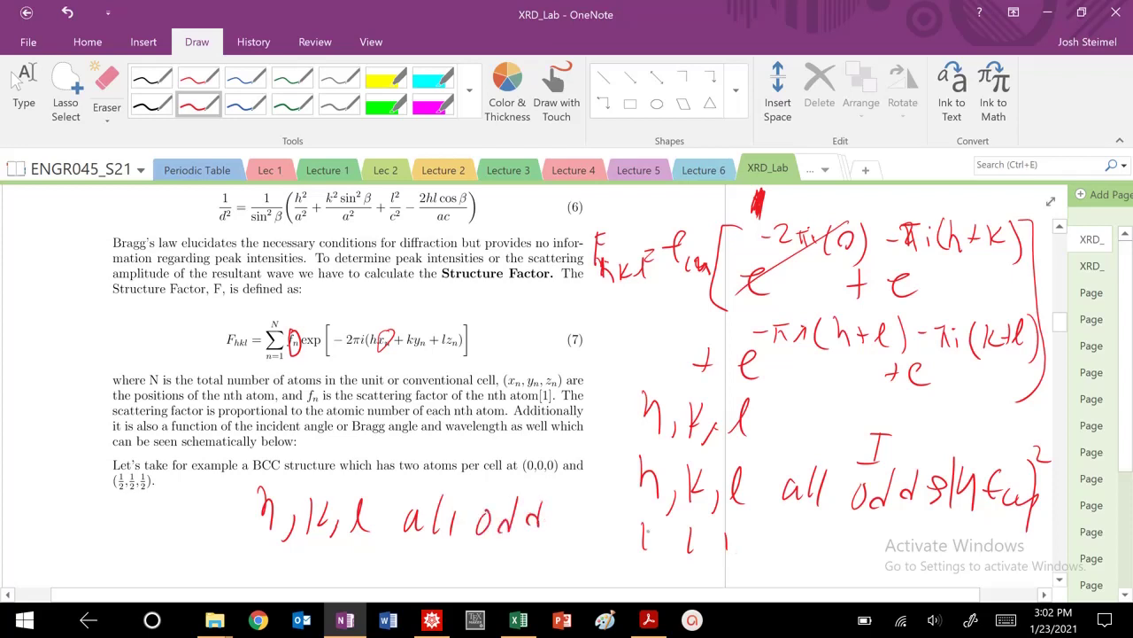
mouse_move(636, 526)
mouse_down()
mouse_move(660, 549)
mouse_move(733, 558)
mouse_up()
drag(799, 529, 805, 551)
mouse_move(824, 524)
mouse_down()
mouse_move(820, 551)
mouse_move(882, 542)
mouse_up()
drag(886, 542, 928, 554)
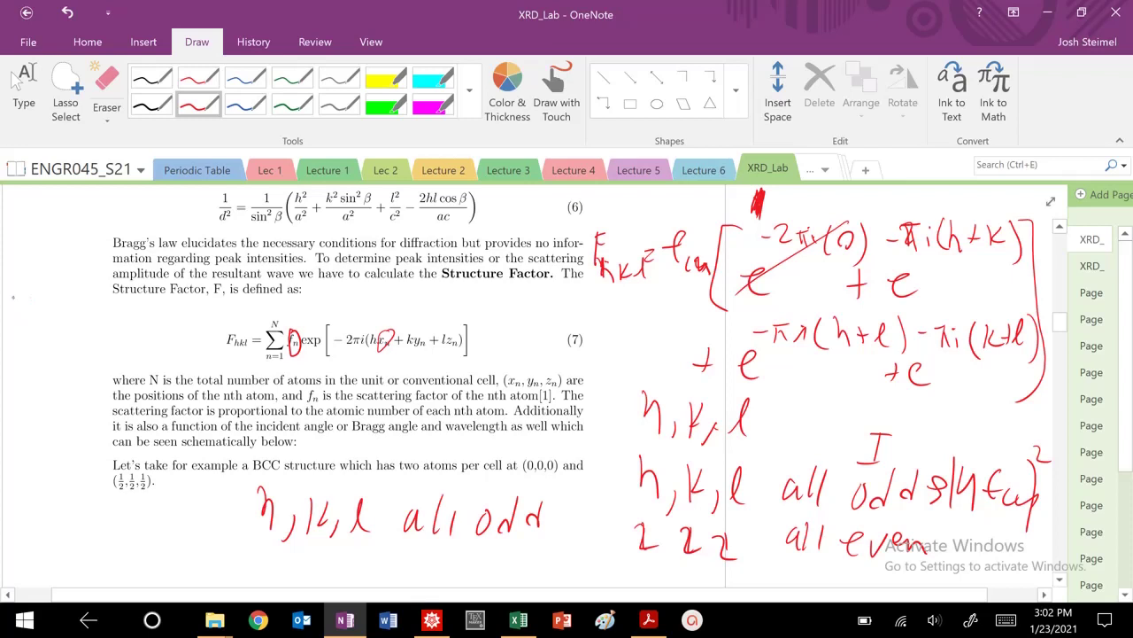
Write the mixed example h k l = 1 3 2 in the left margin
mouse_move(15, 291)
mouse_down()
mouse_move(35, 328)
mouse_move(56, 322)
mouse_up()
mouse_move(78, 294)
mouse_down()
mouse_move(80, 320)
mouse_move(89, 315)
mouse_up()
drag(104, 296, 110, 326)
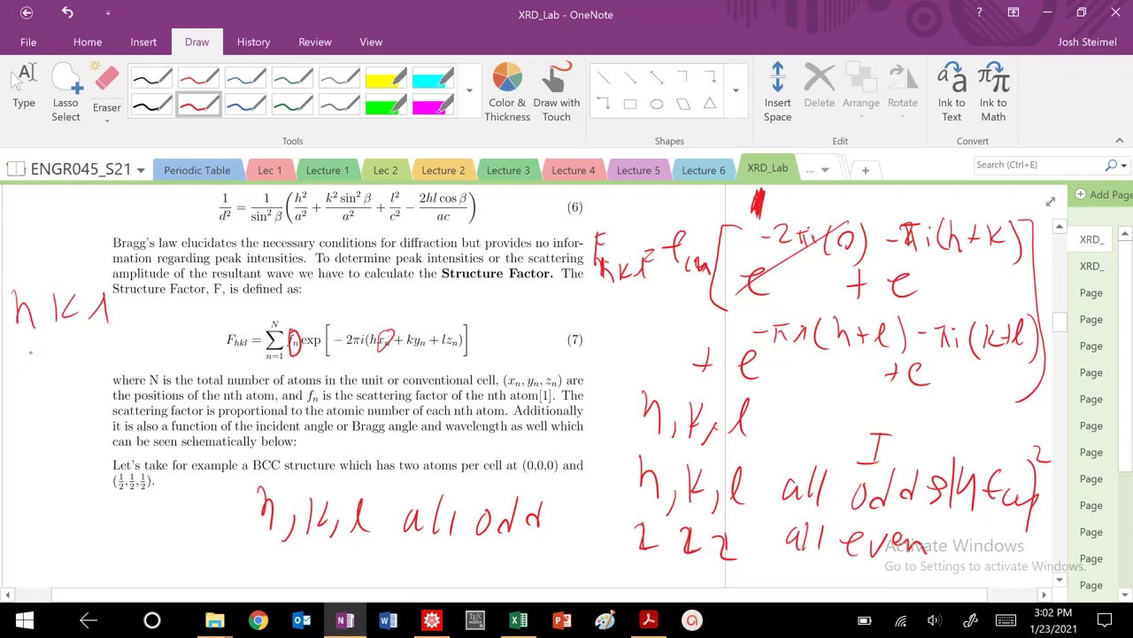
mouse_move(27, 347)
mouse_down()
mouse_move(28, 374)
mouse_move(60, 359)
mouse_move(53, 375)
mouse_up()
drag(81, 350, 103, 360)
Underline h+k, h+l and k+l in the exponents
drag(950, 260, 996, 255)
drag(846, 360, 877, 356)
drag(990, 360, 1028, 357)
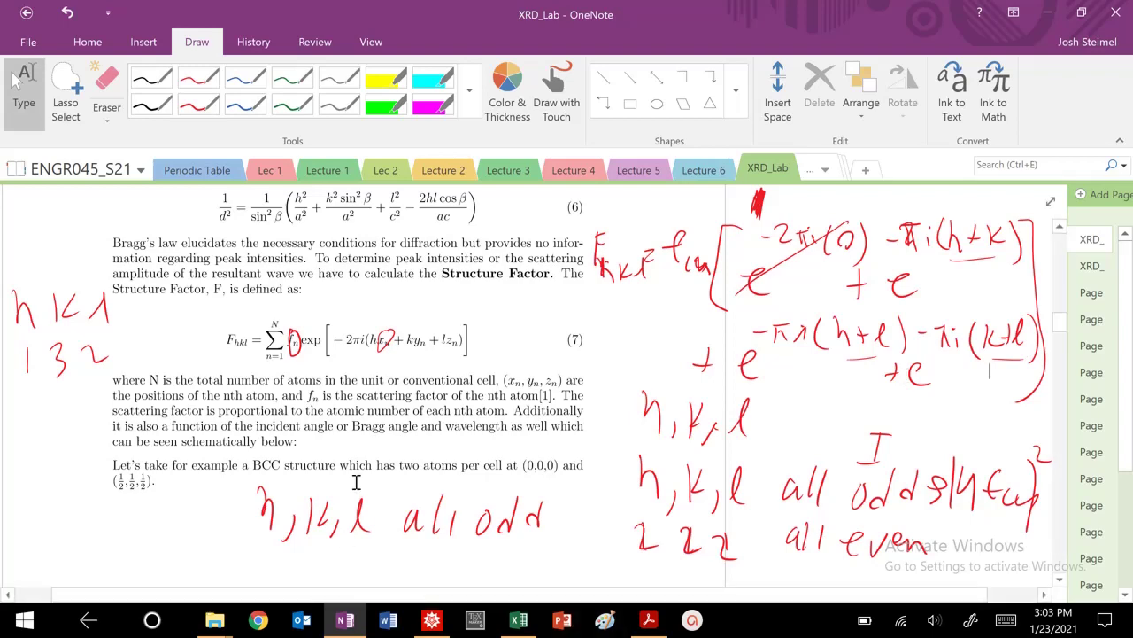
Circle the all-odd and all-even conditions with the red pen
click(23, 89)
scroll(410, 431, down, 4)
scroll(410, 432, down, 8)
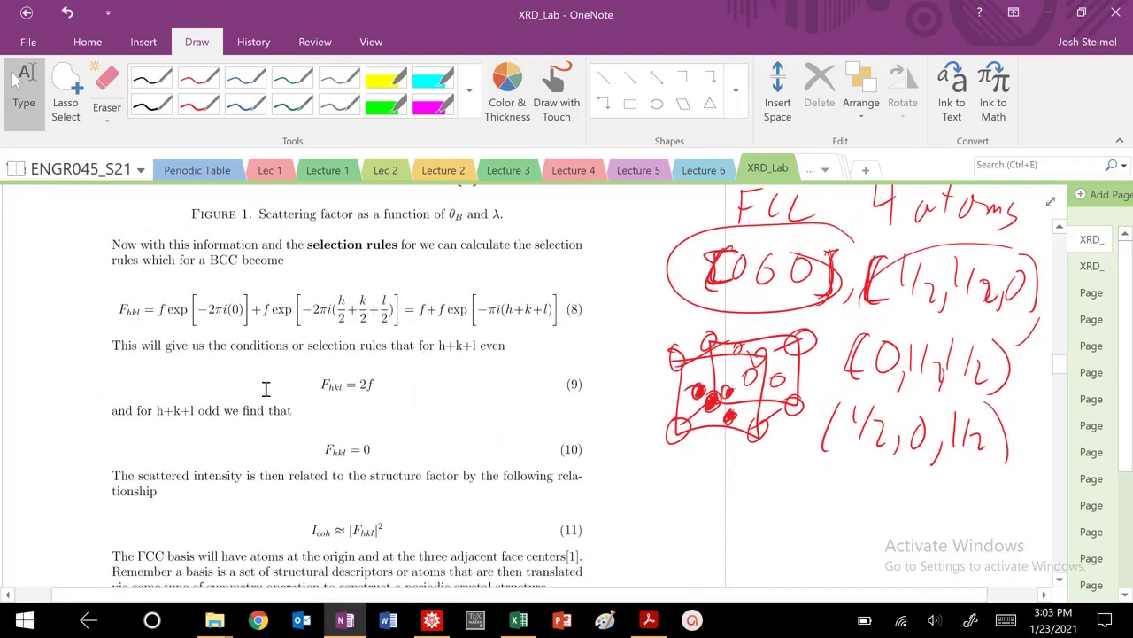
scroll(257, 433, up, 2)
scroll(419, 426, up, 8)
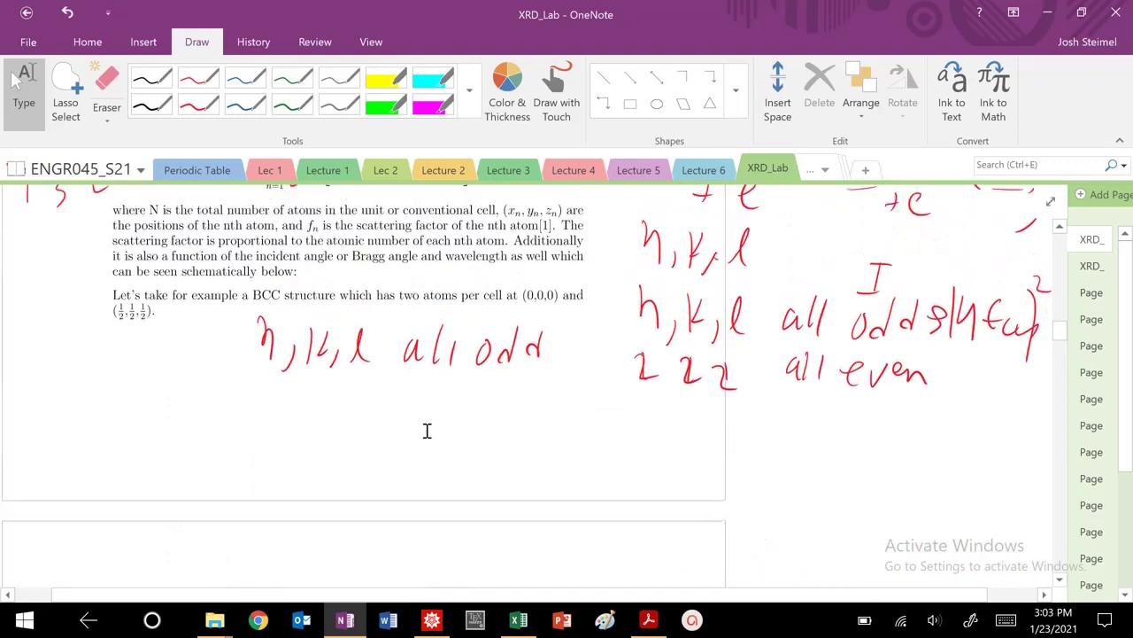
click(198, 105)
mouse_move(782, 239)
mouse_down()
mouse_move(689, 340)
mouse_move(818, 407)
mouse_move(928, 371)
mouse_move(772, 234)
mouse_up()
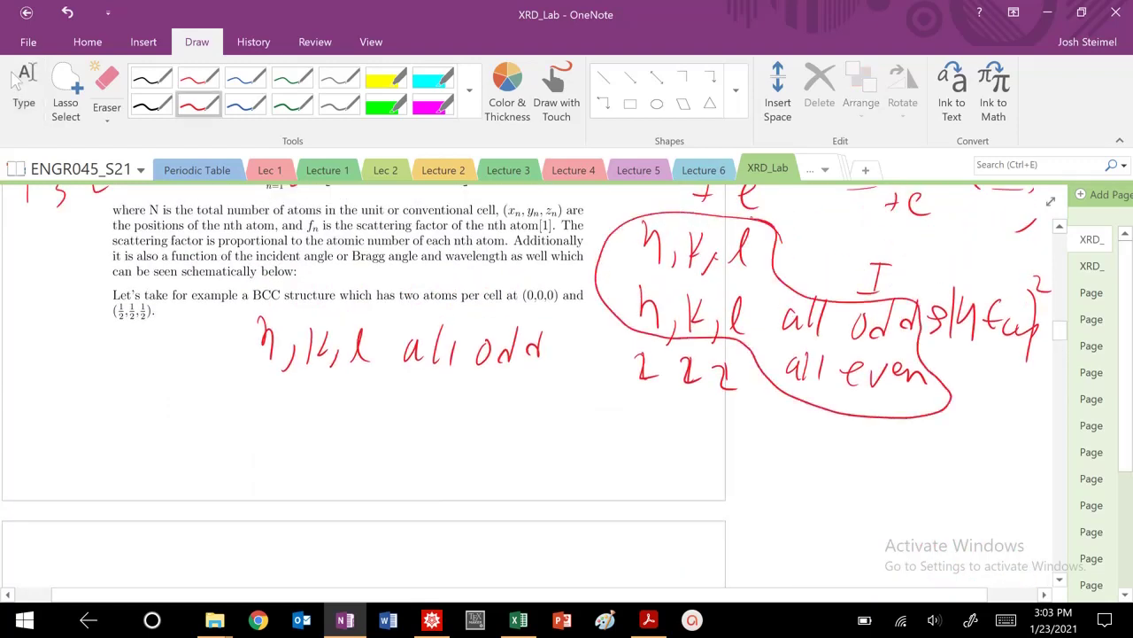
Cross out the mixed-indices case with an X and bring up Cu.pdf
mouse_move(395, 433)
mouse_down()
mouse_move(480, 442)
mouse_move(529, 416)
mouse_move(515, 484)
mouse_up()
click(14, 80)
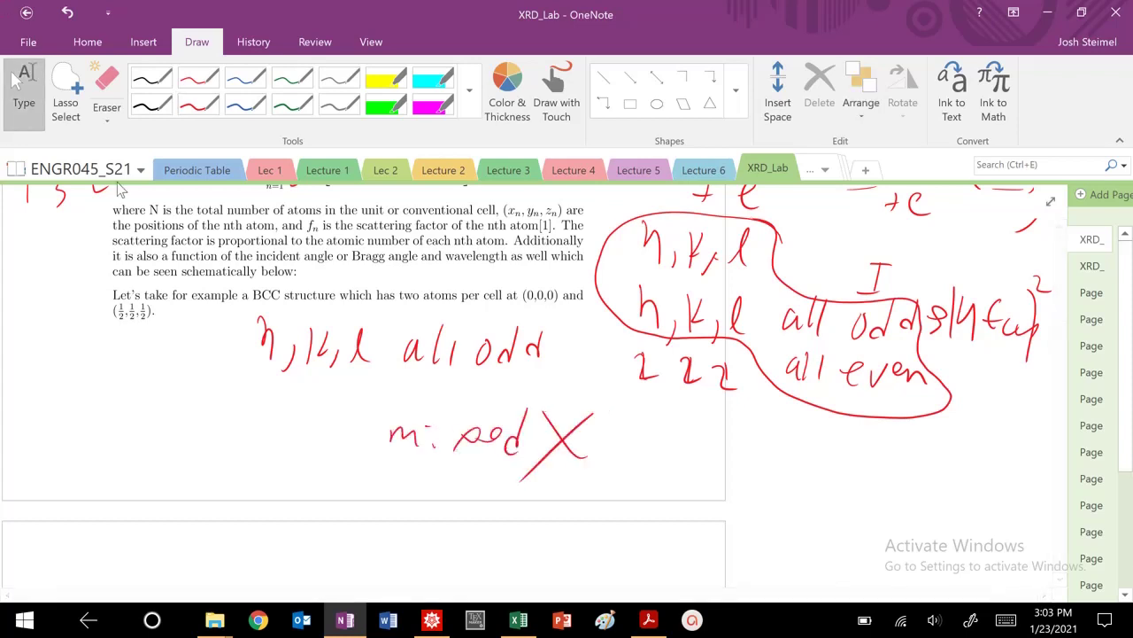
click(648, 619)
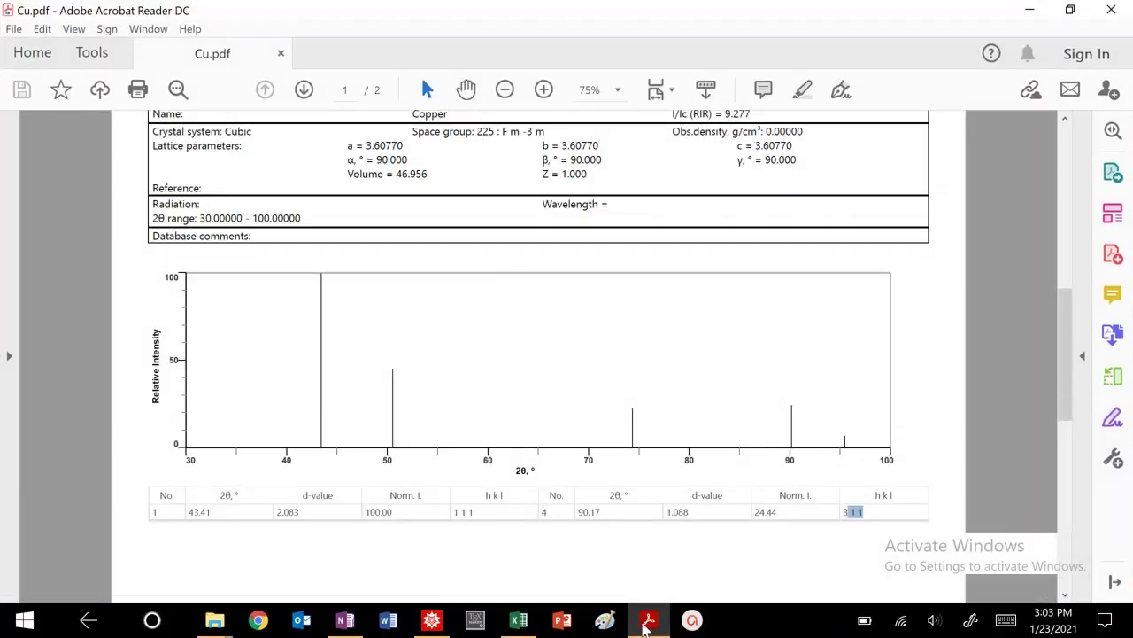
Highlight the 2 0 0, 2 2 0 and 2 2 2 entries on Cu.pdf page 2, then minimize the reader
scroll(245, 428, down, 3)
scroll(350, 443, up, 3)
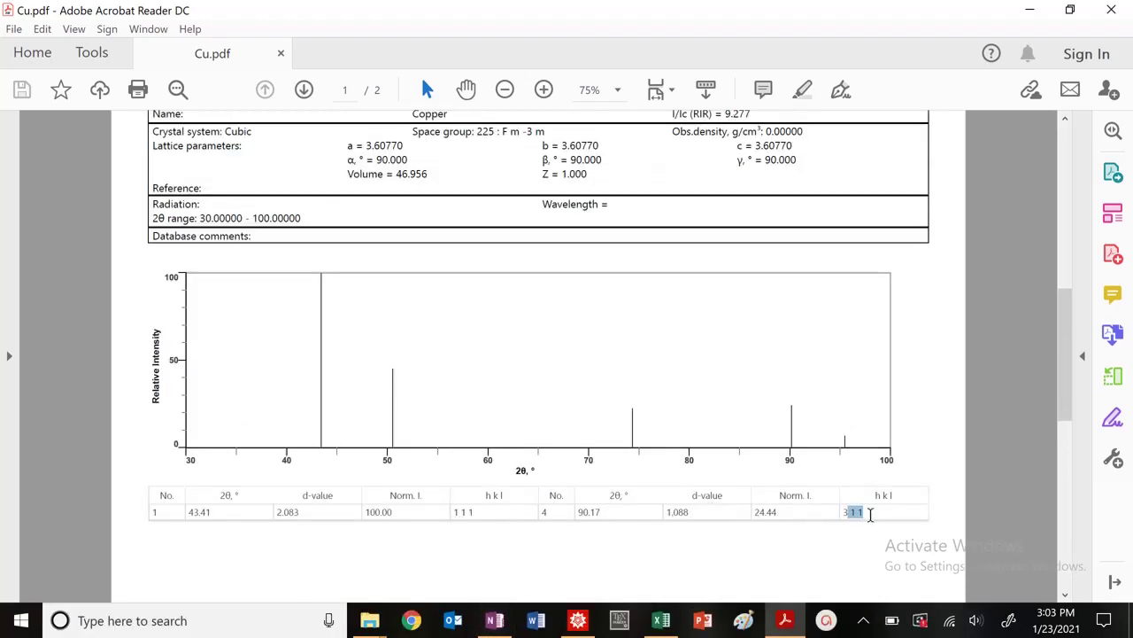
scroll(870, 513, down, 3)
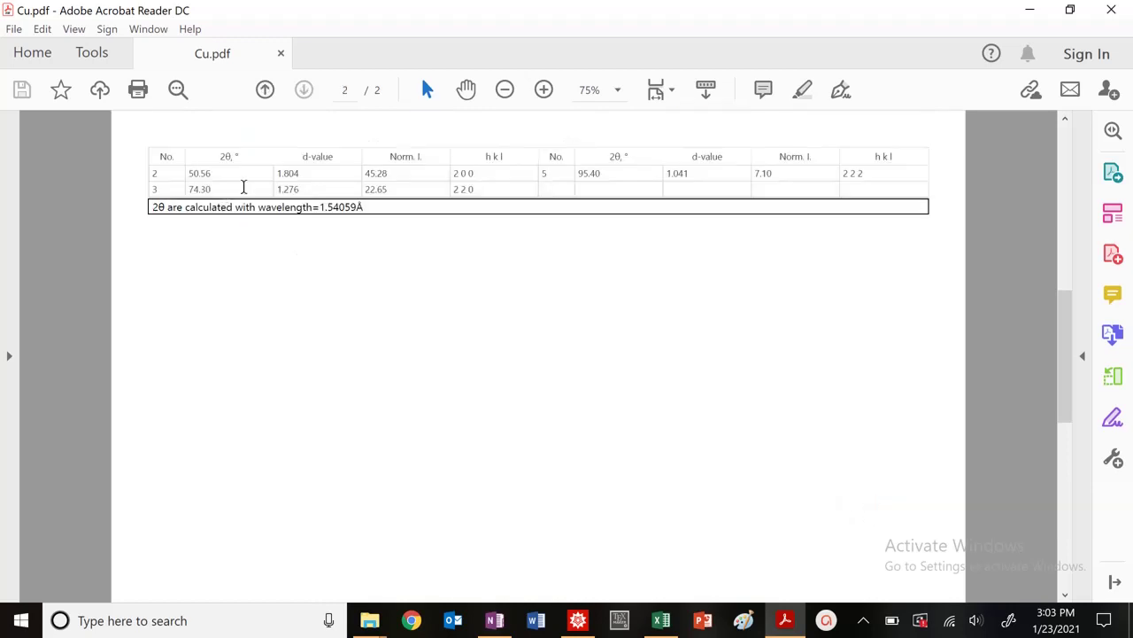
triple_click(471, 175)
click(469, 189)
double_click(469, 190)
double_click(854, 173)
click(863, 174)
click(1029, 10)
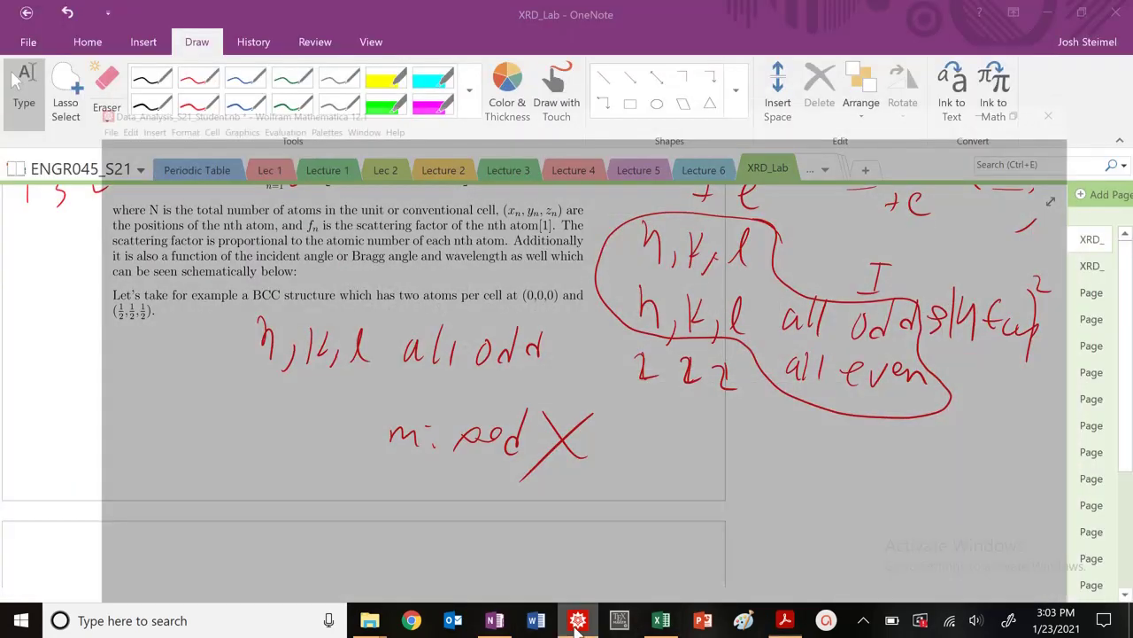
click(577, 620)
scroll(465, 354, up, 4)
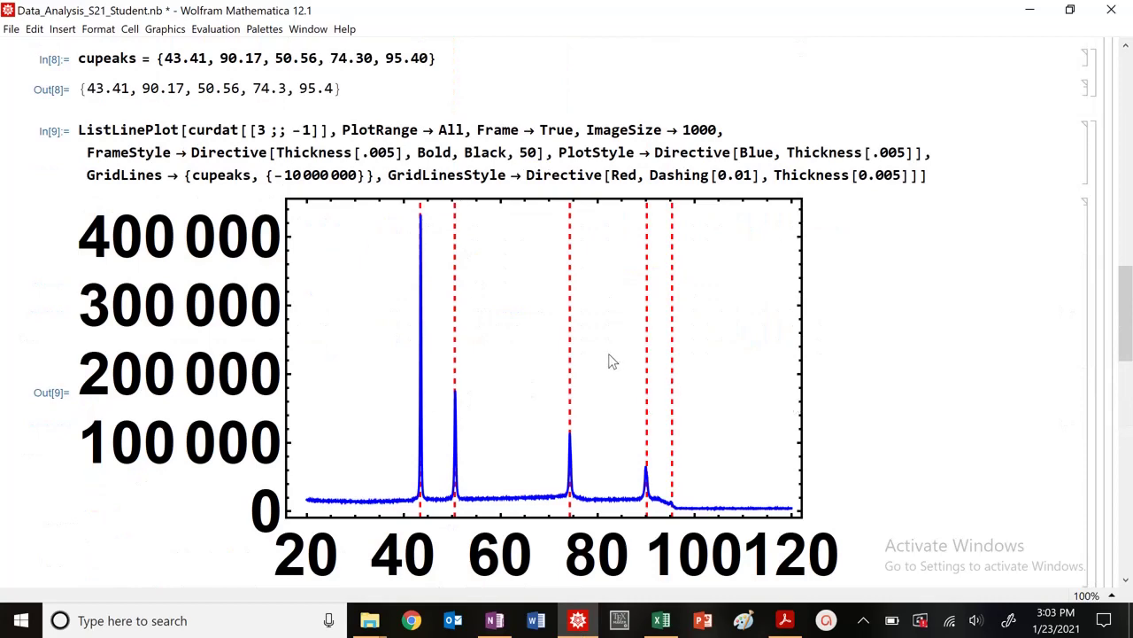
scroll(531, 346, down, 3)
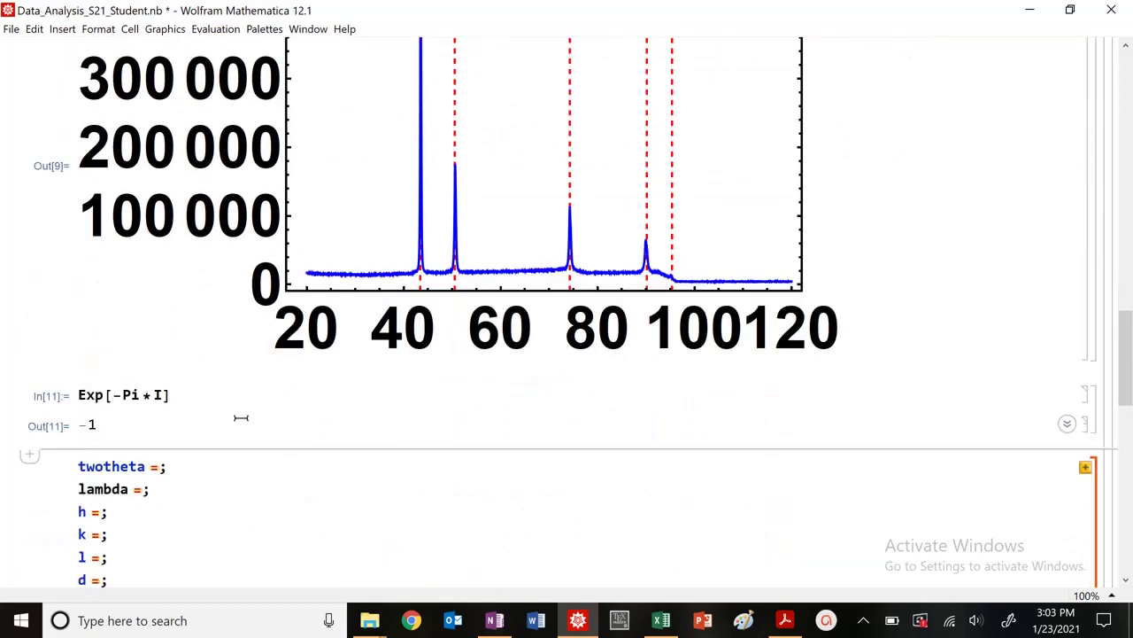
scroll(234, 426, down, 2)
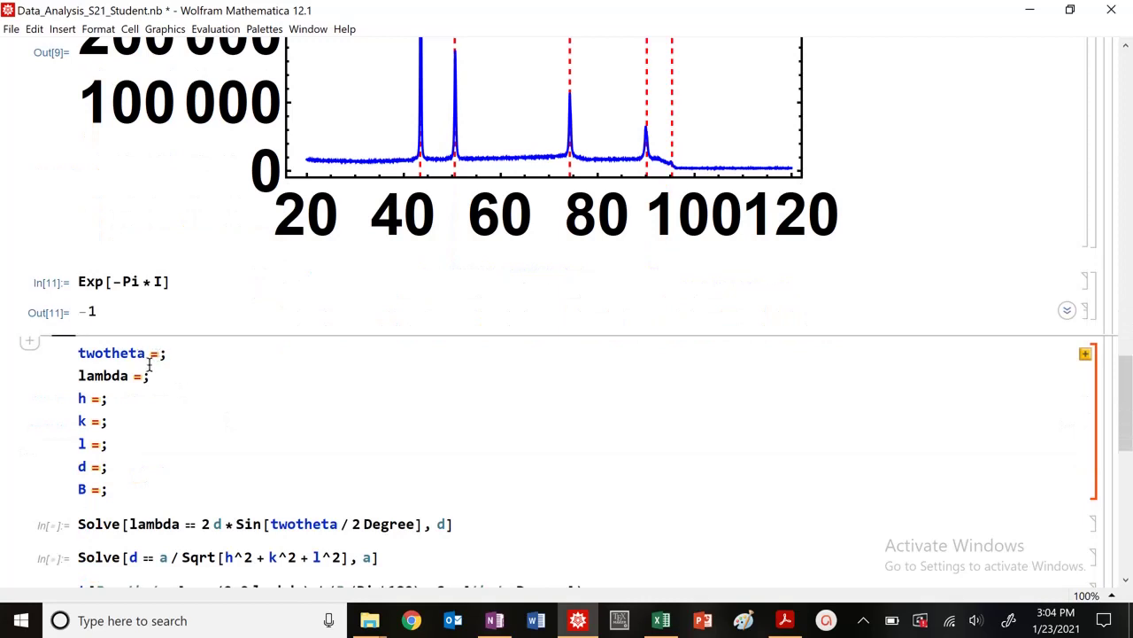
scroll(150, 363, down, 5)
scroll(160, 355, up, 2)
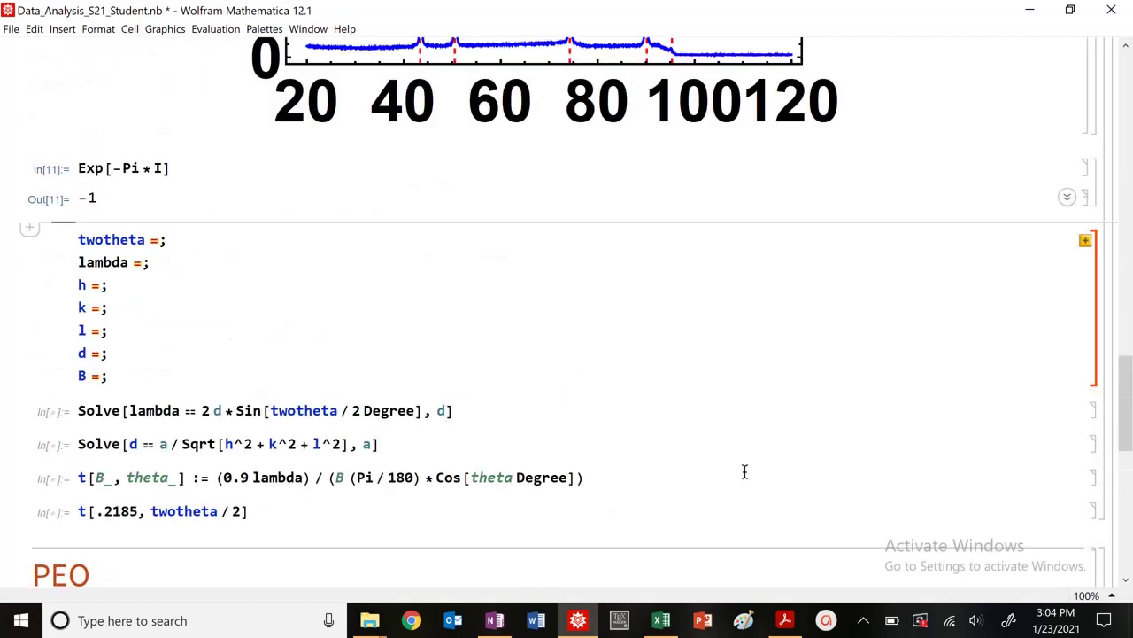
click(785, 620)
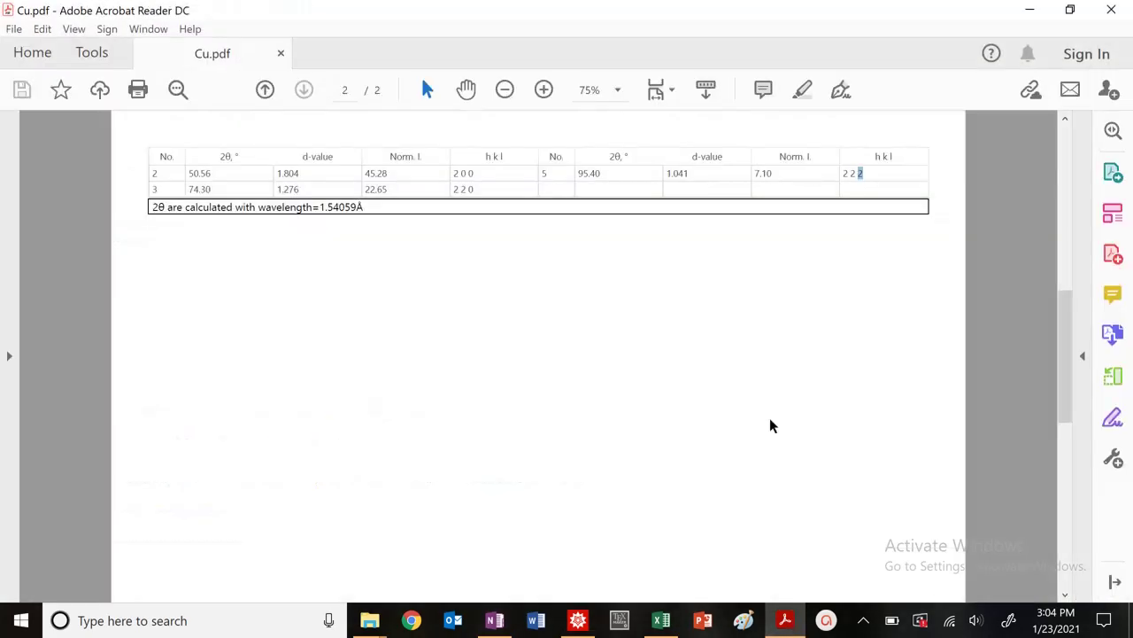
click(508, 623)
scroll(475, 379, up, 10)
Scroll to equation (2), d_hkl = a/√(h²+k²+l²), and loop it in red ink
scroll(475, 380, down, 6)
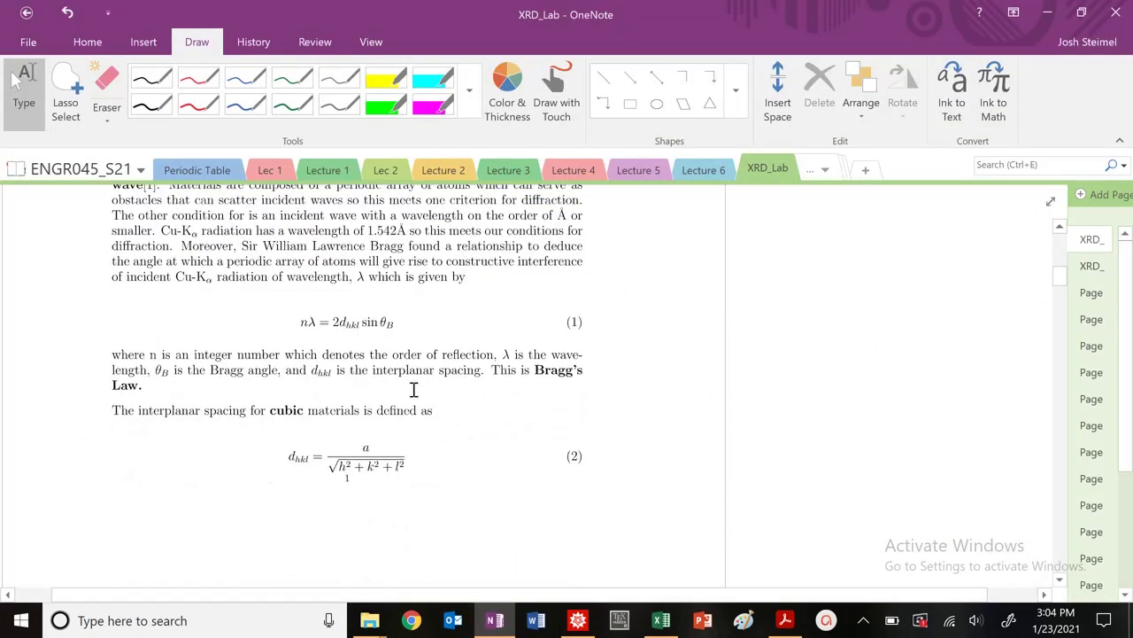
scroll(409, 398, down, 2)
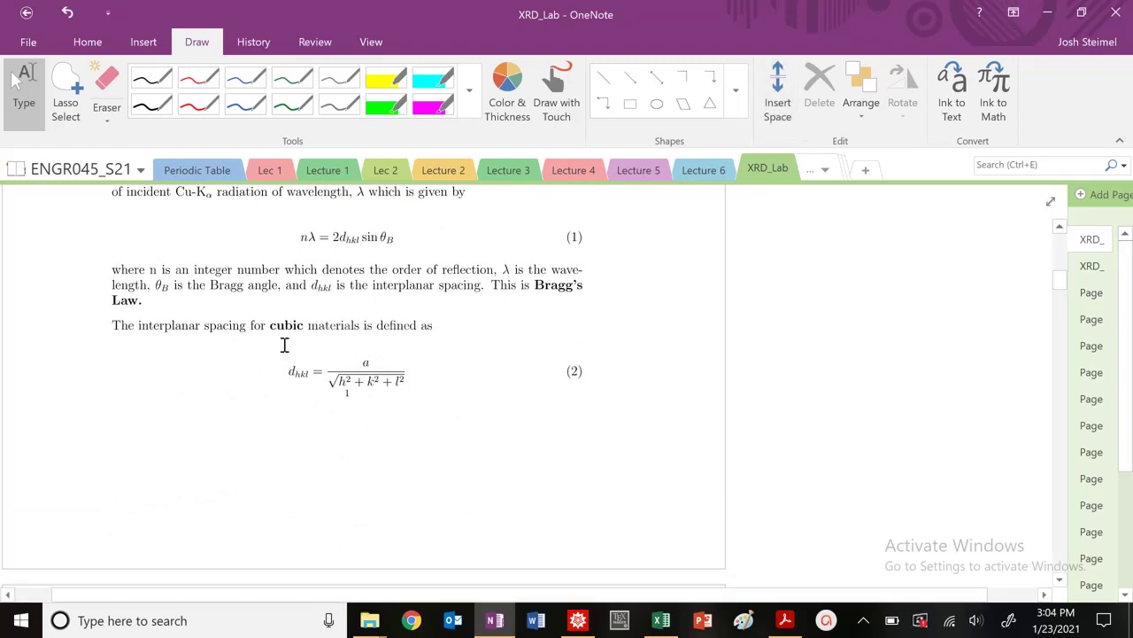
scroll(283, 346, down, 2)
scroll(311, 337, down, 10)
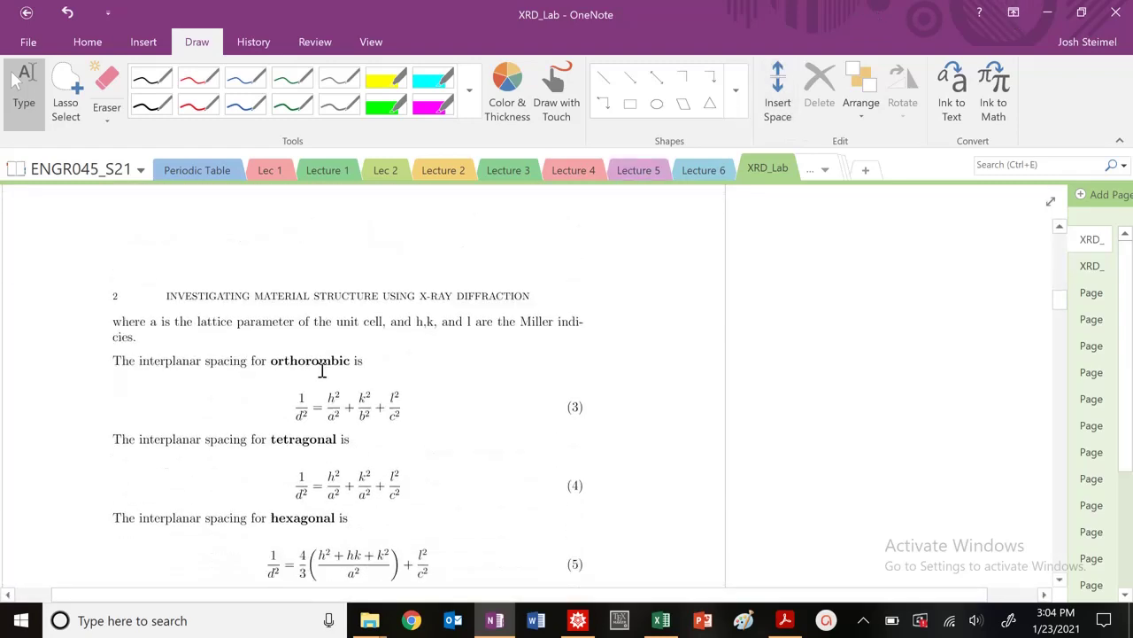
scroll(306, 402, down, 2)
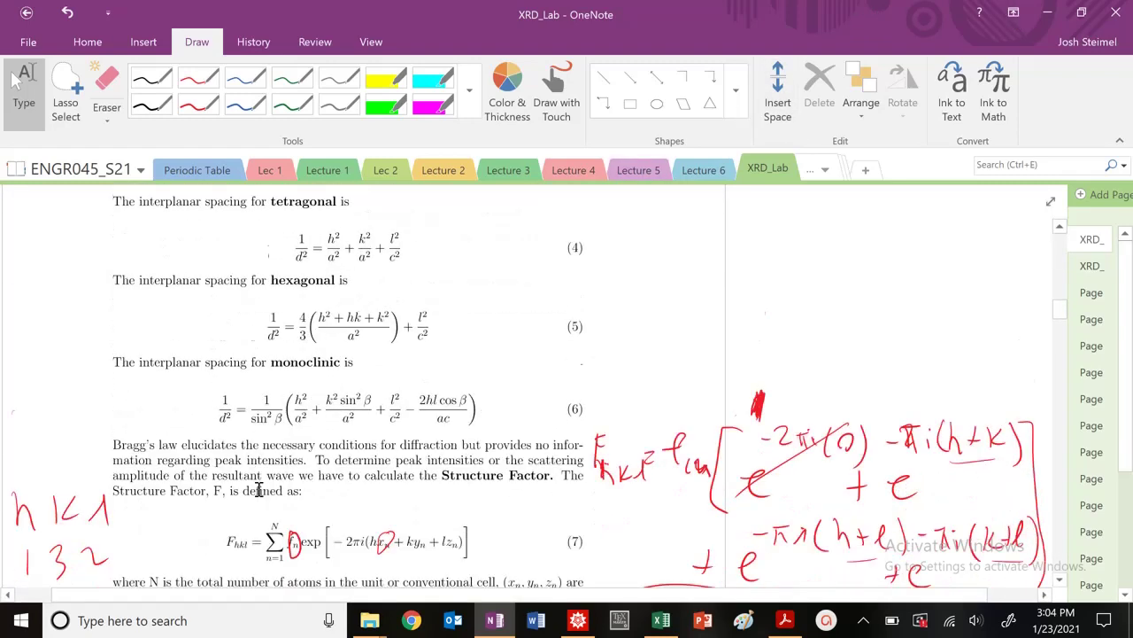
scroll(260, 479, down, 1)
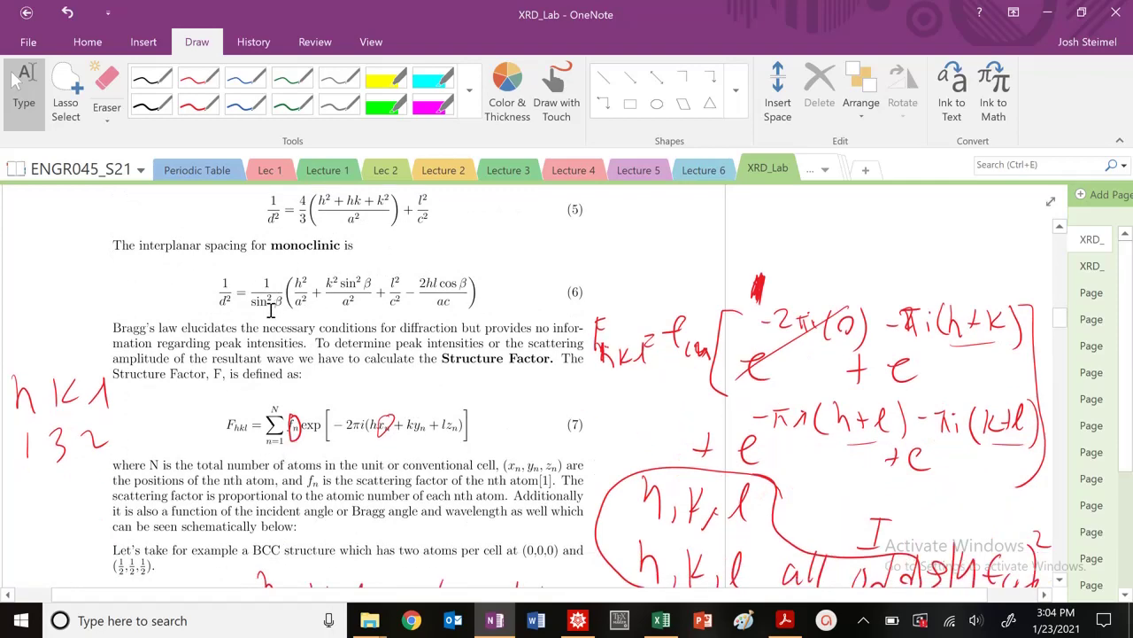
scroll(270, 310, up, 10)
scroll(329, 339, down, 5)
scroll(344, 351, up, 5)
scroll(344, 351, up, 5)
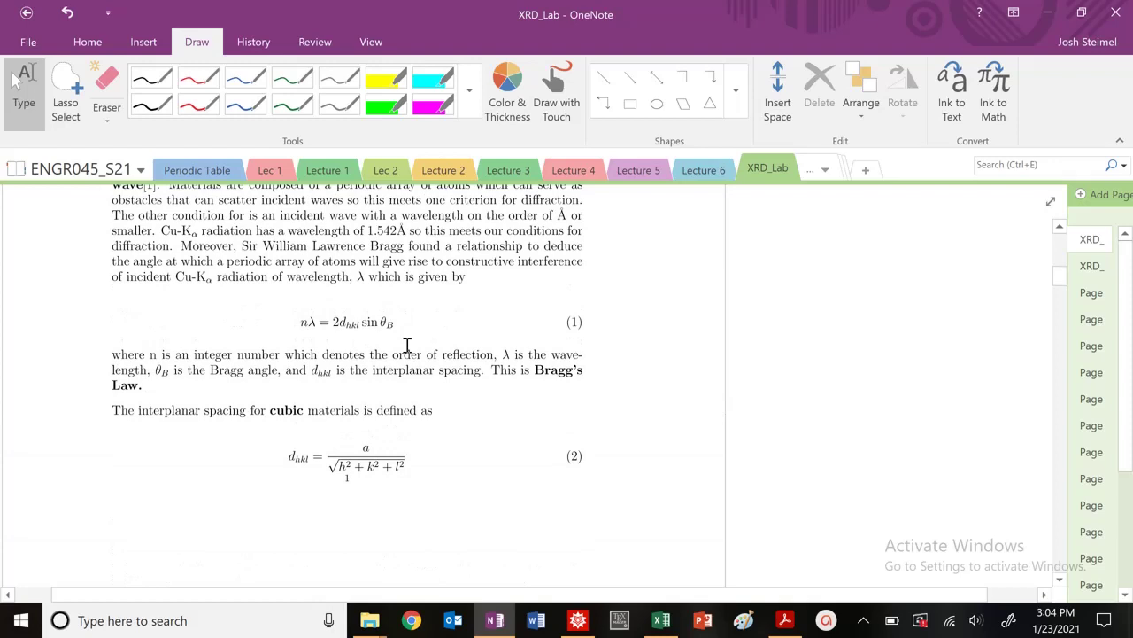
click(198, 105)
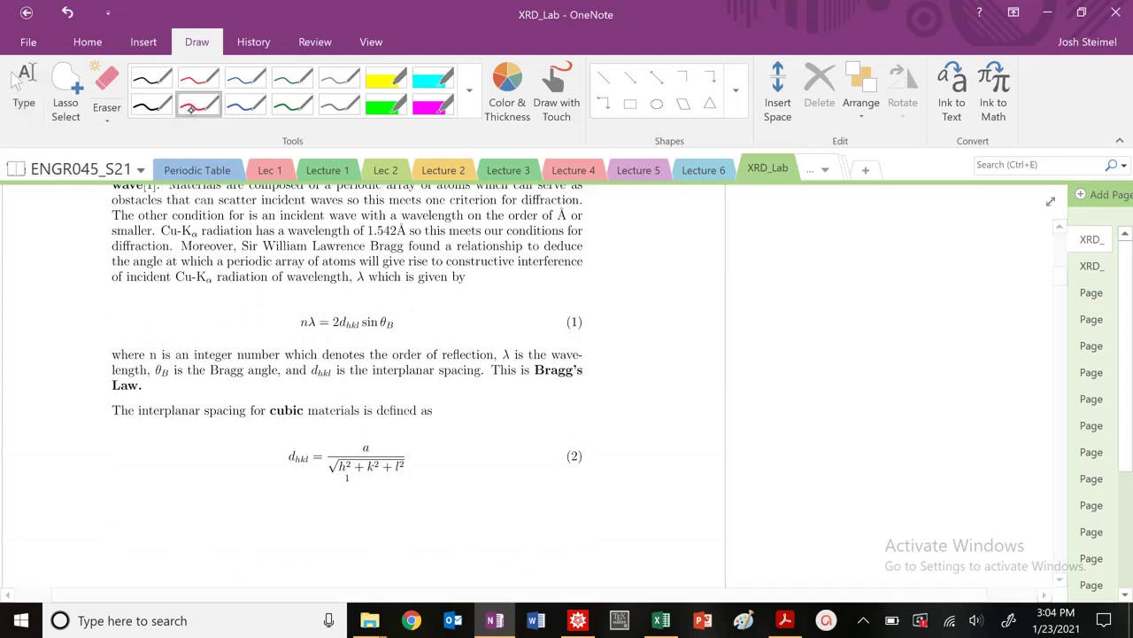
mouse_move(409, 423)
mouse_down()
mouse_move(345, 403)
mouse_move(412, 418)
mouse_up()
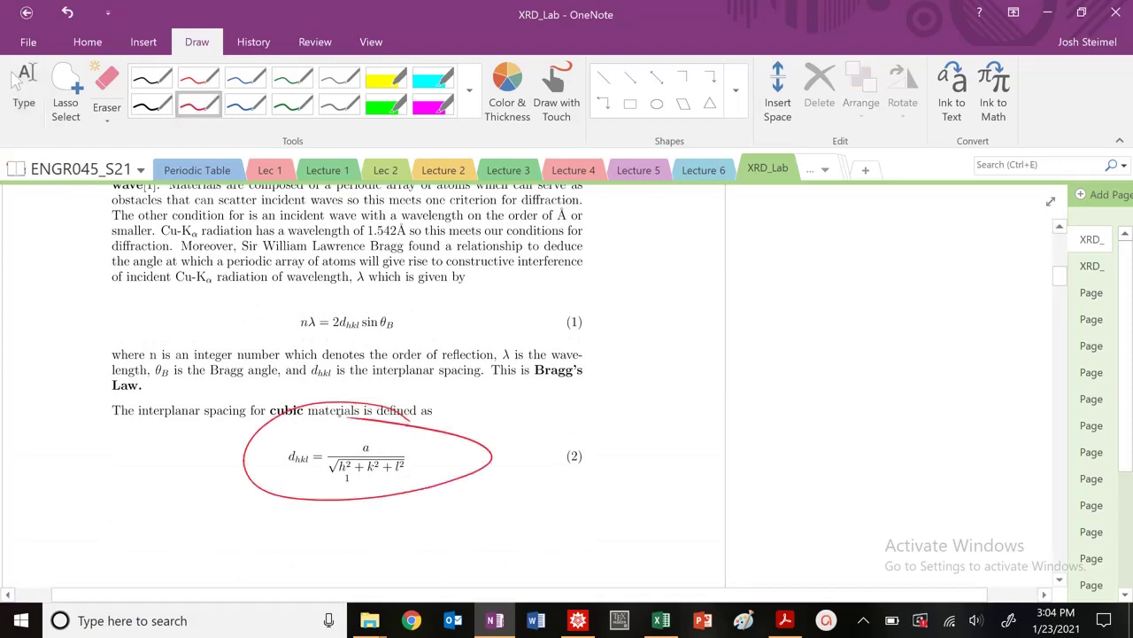
Read the cupeaks table, enter twotheta = 43.47 and delete the lambda line
click(578, 620)
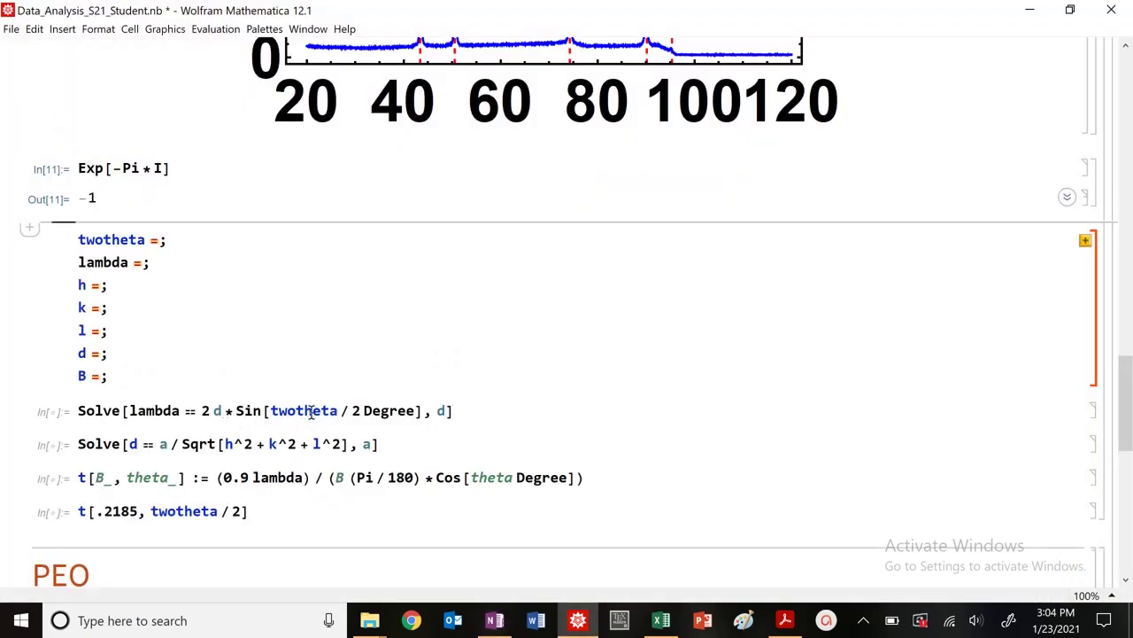
click(671, 626)
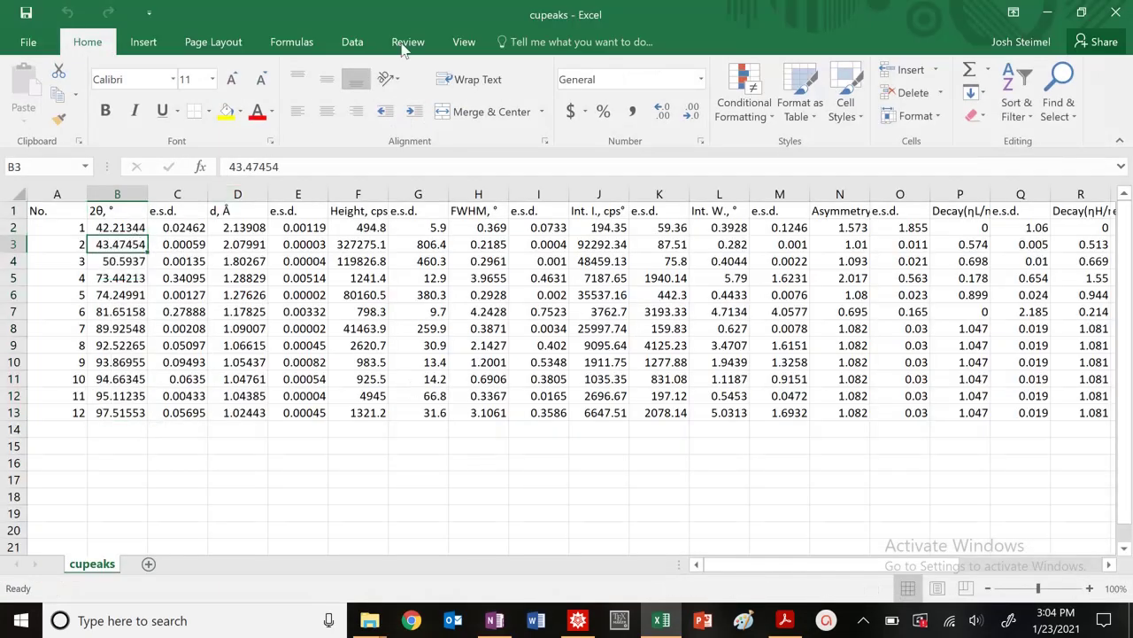
double_click(425, 16)
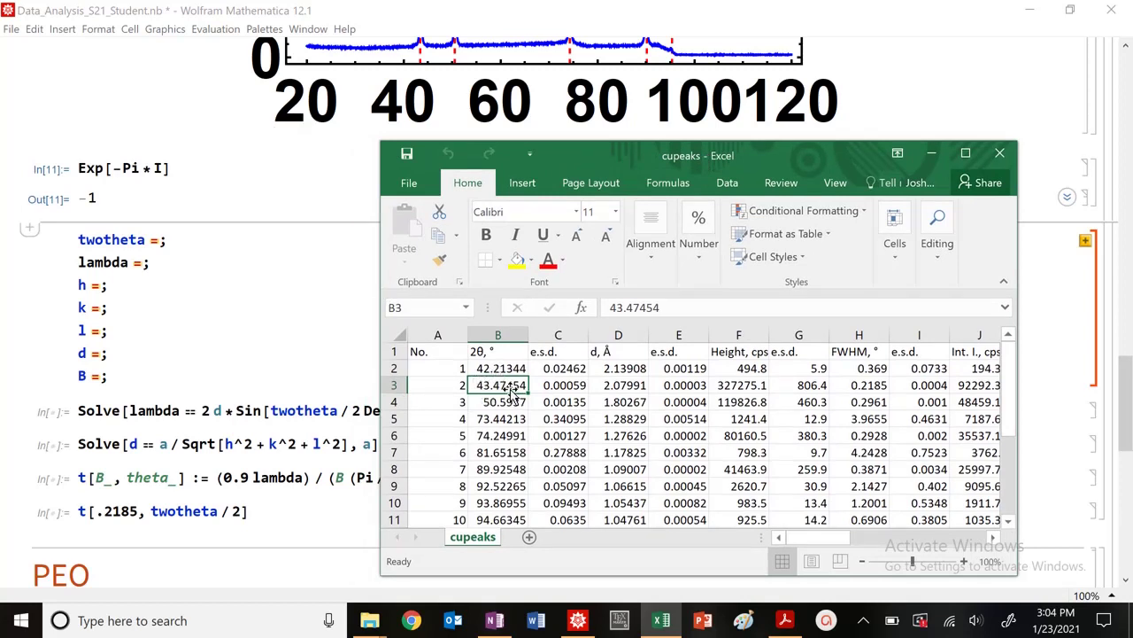
click(238, 247)
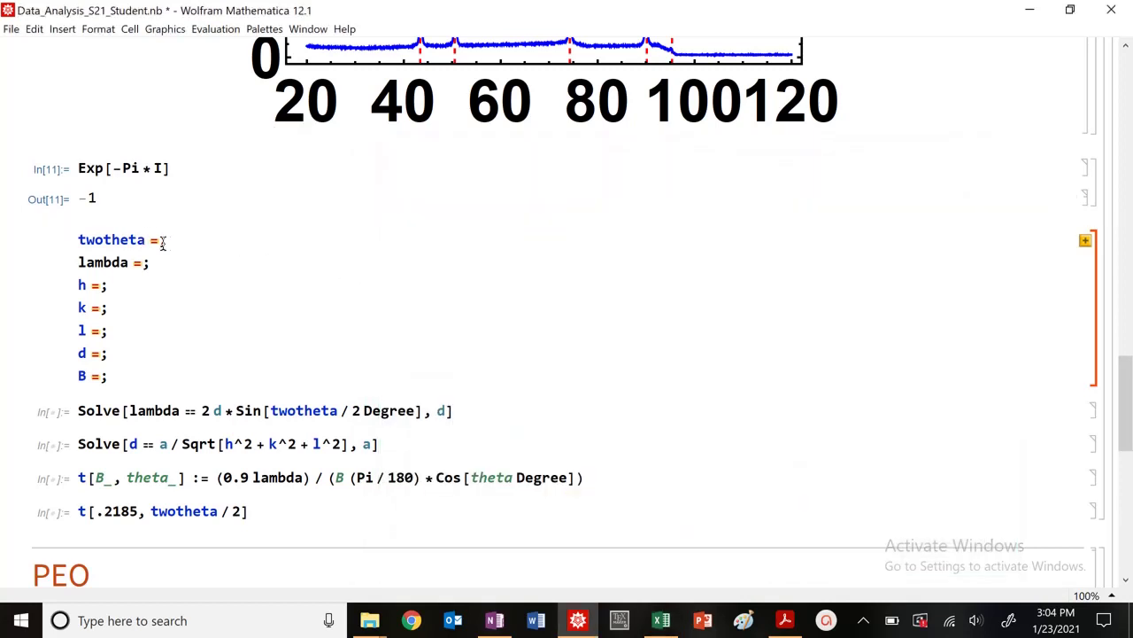
text(43.)
drag(163, 258, 67, 256)
key(BackSpace)
key(BackSpace)
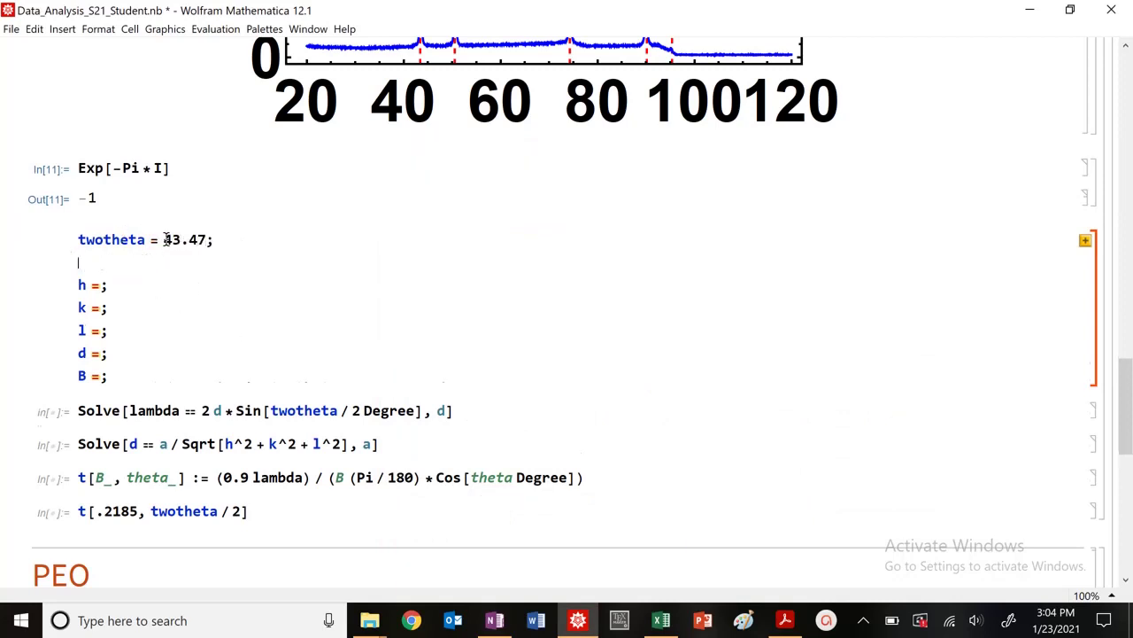
Check the Cu.pdf reference pattern, then return to the notebook
click(785, 620)
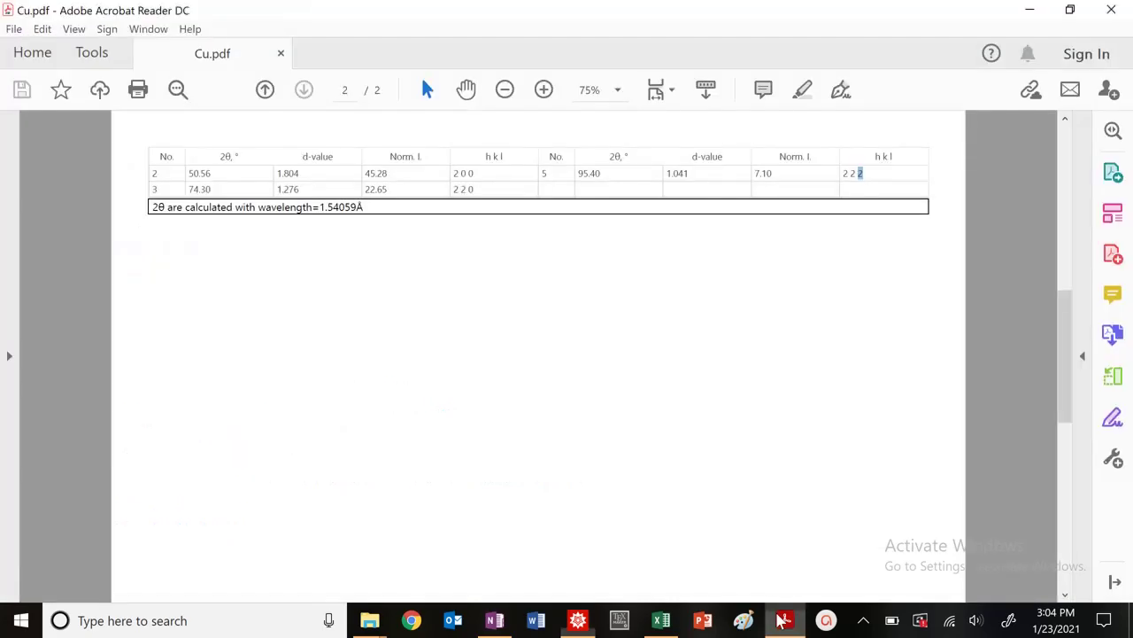
scroll(386, 273, up, 5)
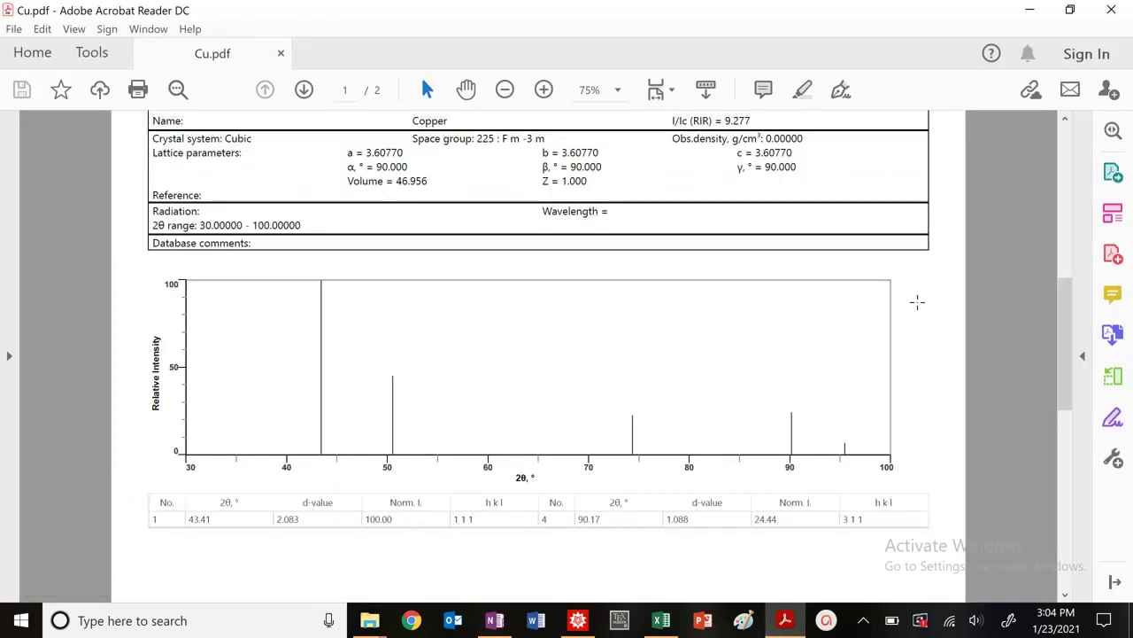
click(1030, 11)
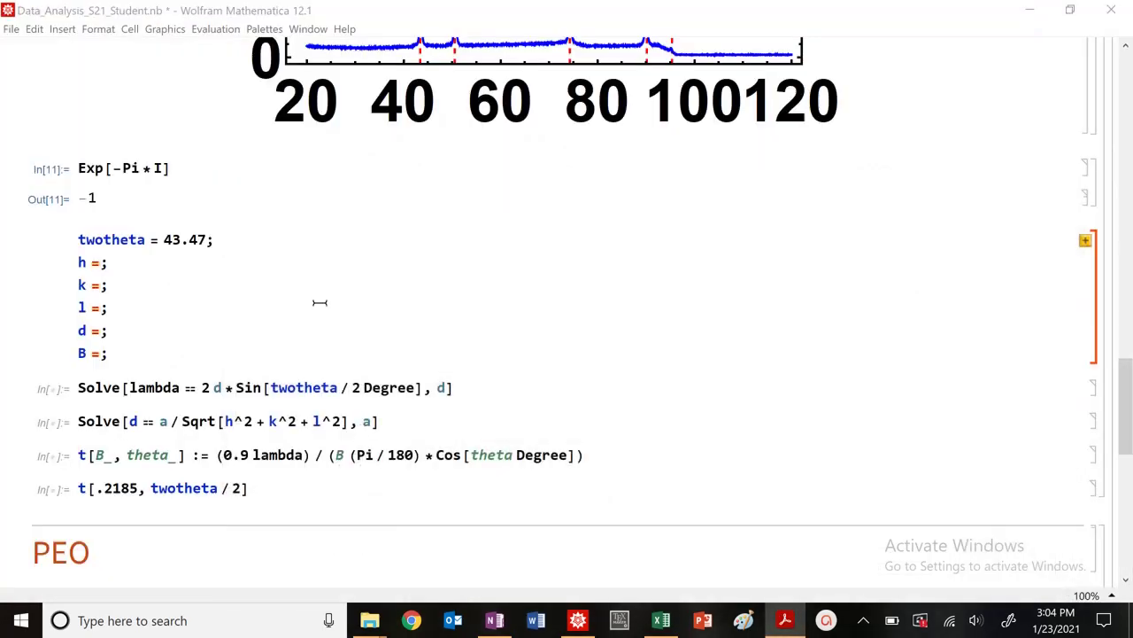
Set h, k and l each to 1 in the parameter block
click(101, 260)
text(1)
click(100, 285)
text(1)
click(101, 307)
text(1)
Delete the d =; line while keeping B =;, undoing an over-deletion
drag(108, 335, 62, 330)
key(BackSpace)
drag(119, 353, 78, 354)
key(BackSpace)
key(BackSpace)
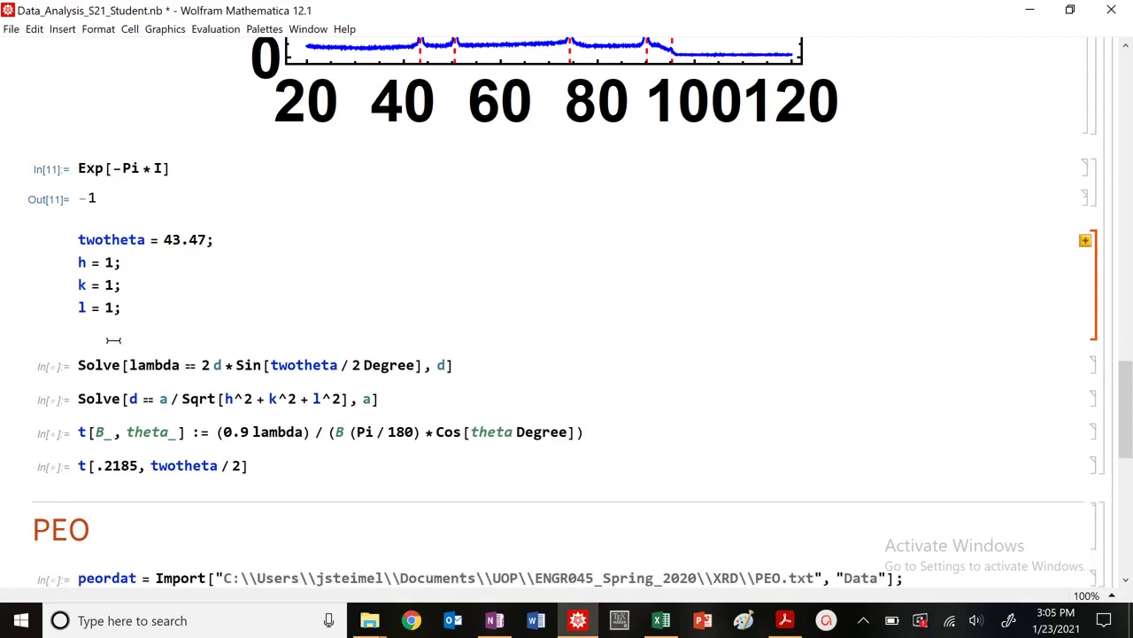
key(BackSpace)
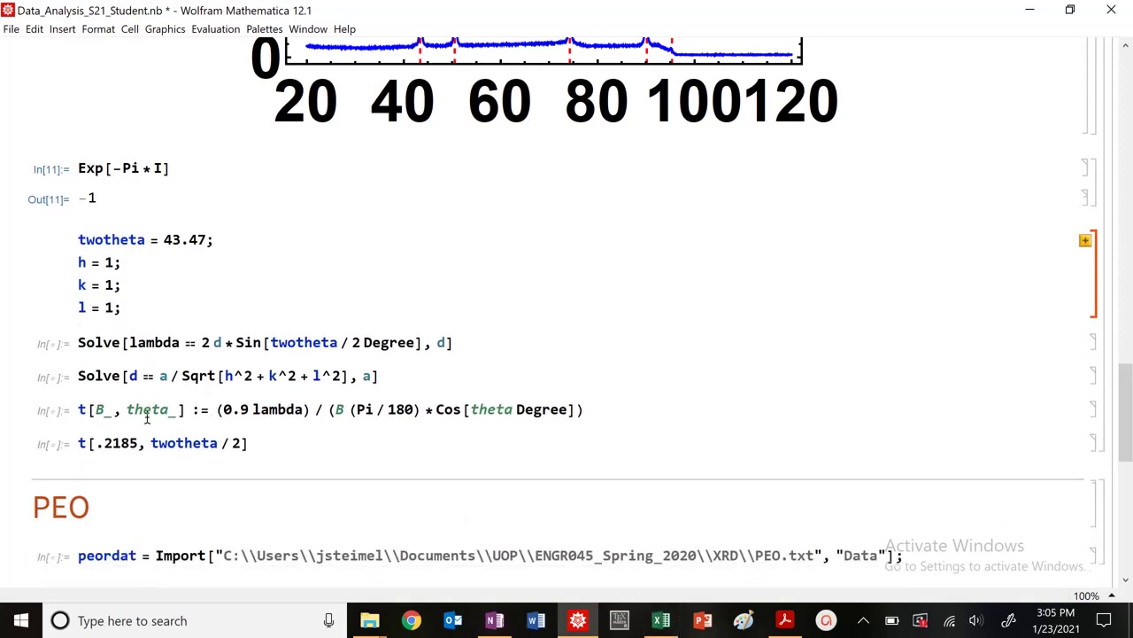
key(ctrl+z)
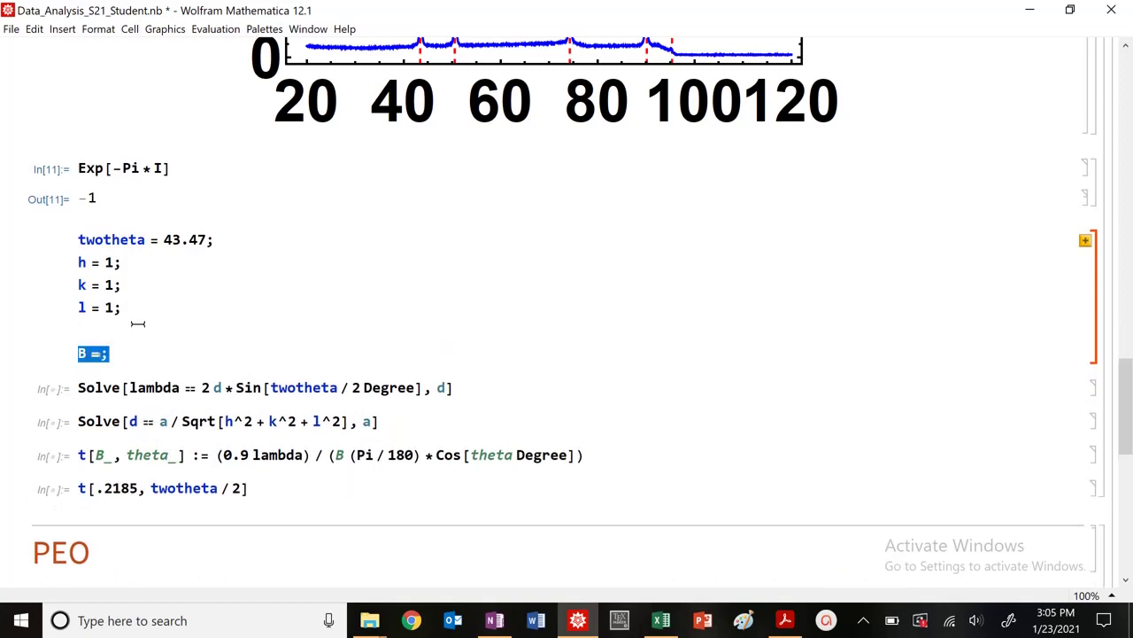
key(ctrl+z)
drag(122, 337, 46, 333)
key(BackSpace)
key(BackSpace)
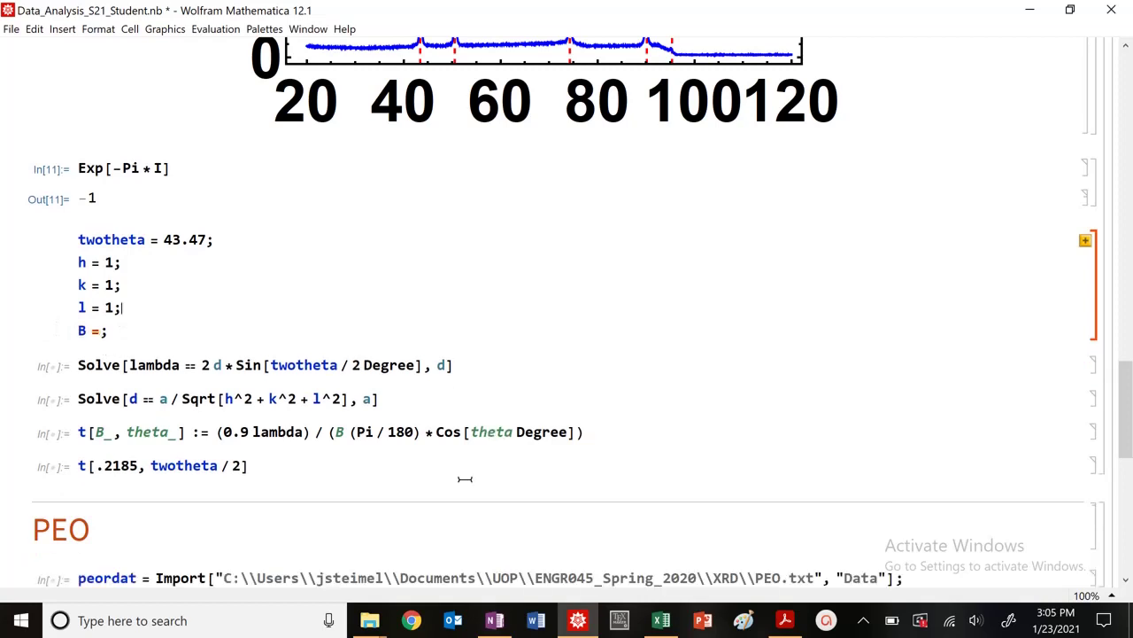
click(675, 627)
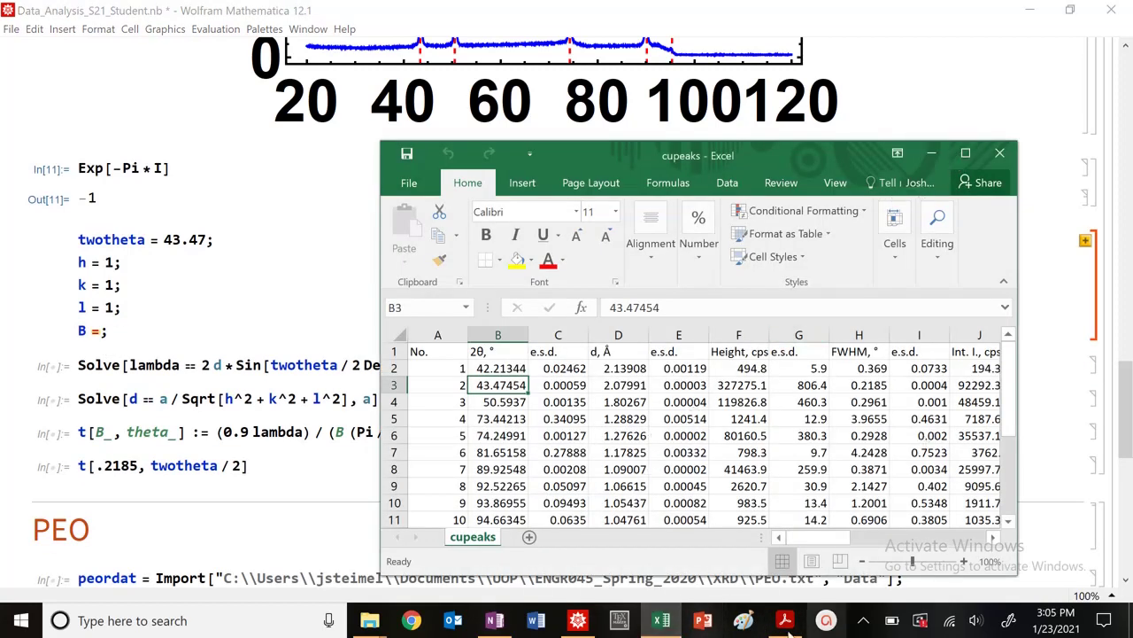
Scroll the XRD_Lab notes down to the Scherrer formula
click(495, 622)
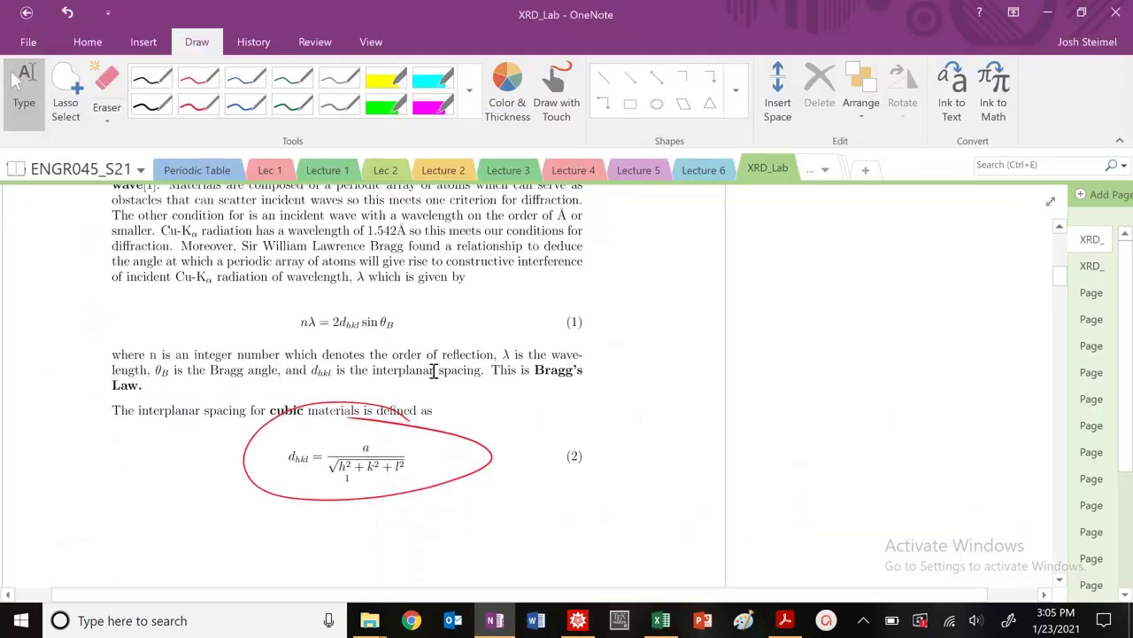
scroll(443, 384, down, 10)
scroll(443, 387, down, 10)
scroll(440, 394, down, 2)
scroll(440, 394, up, 3)
scroll(441, 394, down, 10)
scroll(440, 394, down, 3)
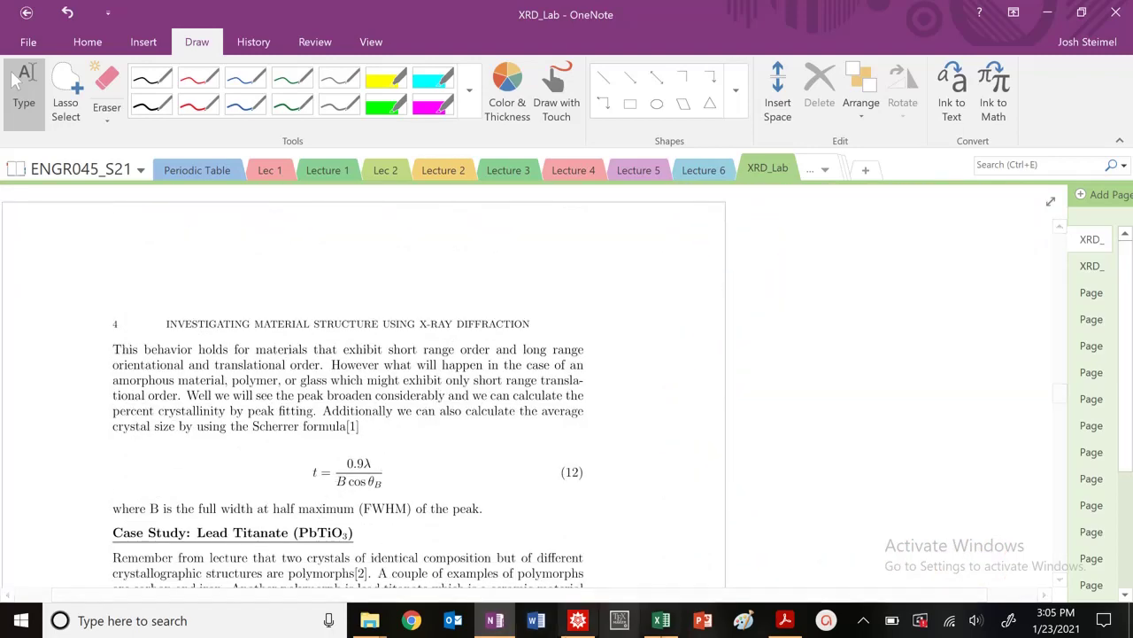
Select row 3's peak values B3:H3 in the maximized spreadsheet, then return to Mathematica
click(662, 624)
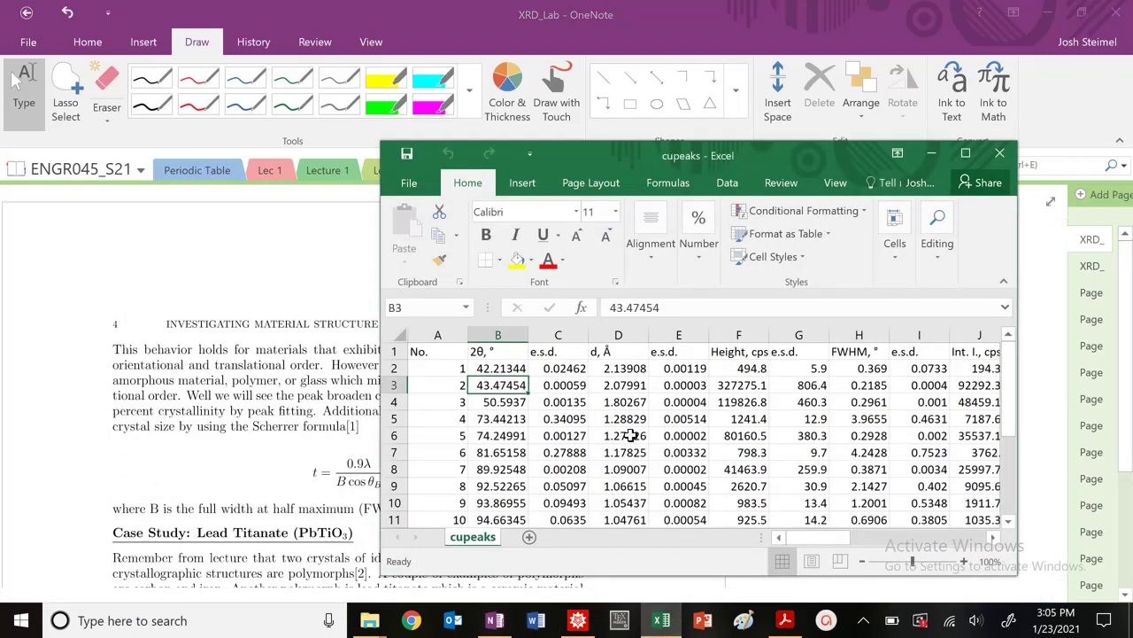
click(954, 162)
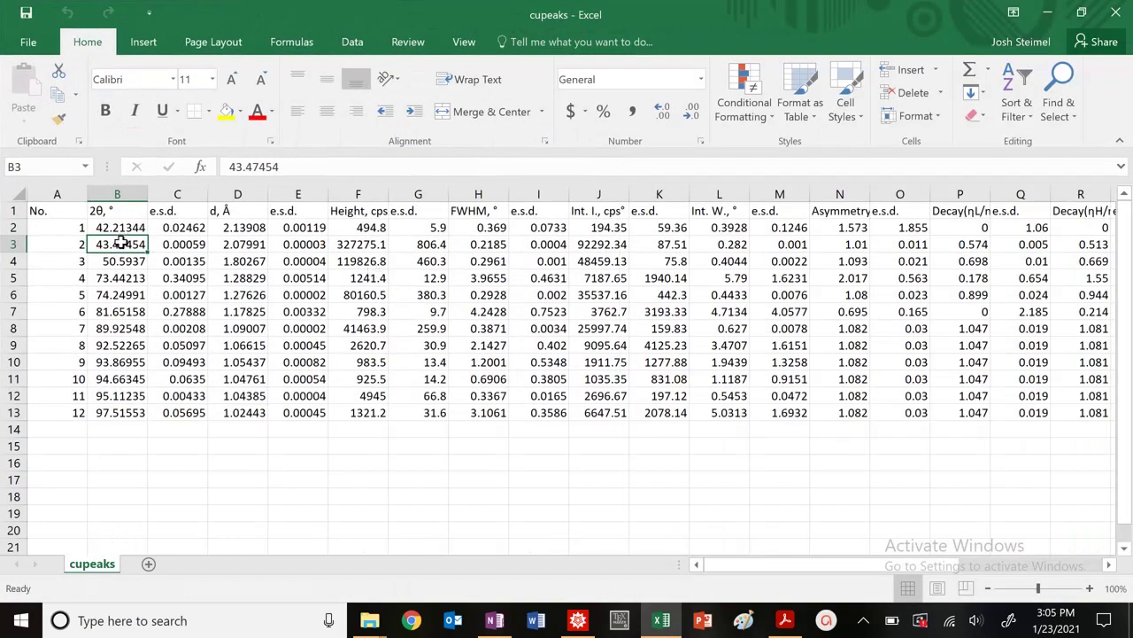
drag(120, 243, 496, 245)
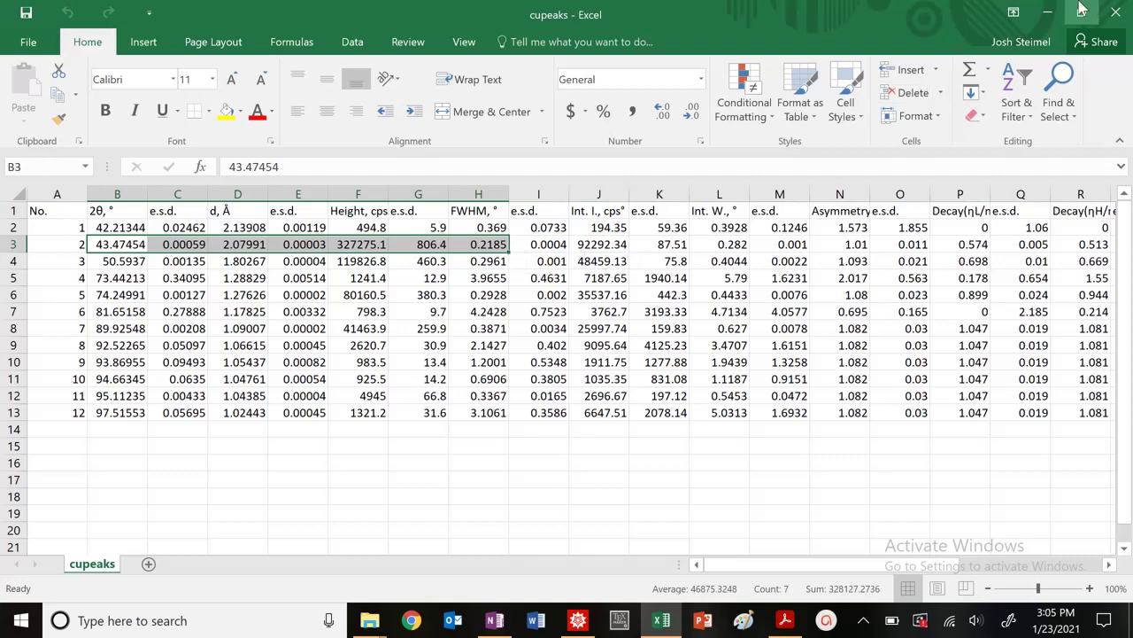
click(1048, 12)
click(565, 620)
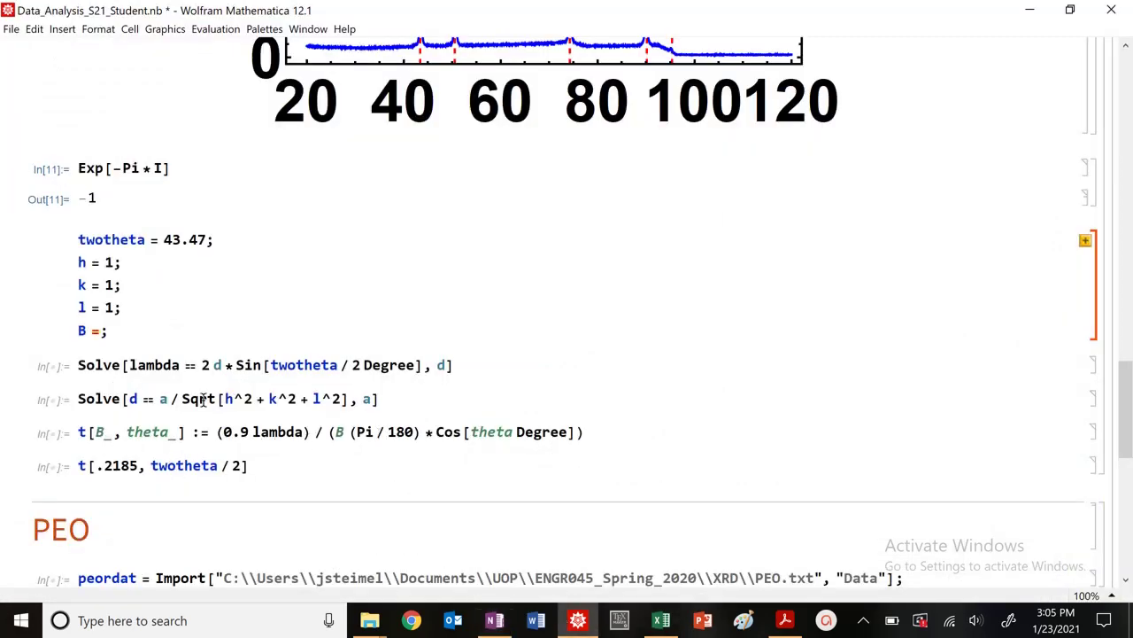
Set B = .2185 and evaluate the parameter cell
text(;)
key(Left)
text(.2185)
key(shift+Return)
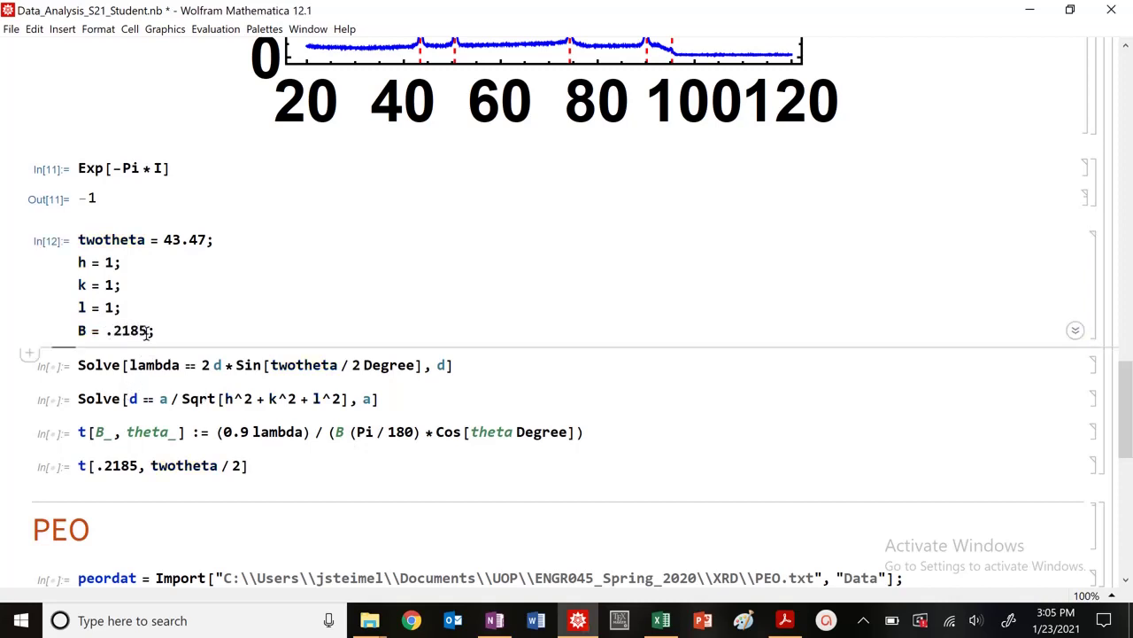
Solve Bragg's law for d and assign the result, d = 2.08011×10^-10
click(150, 363)
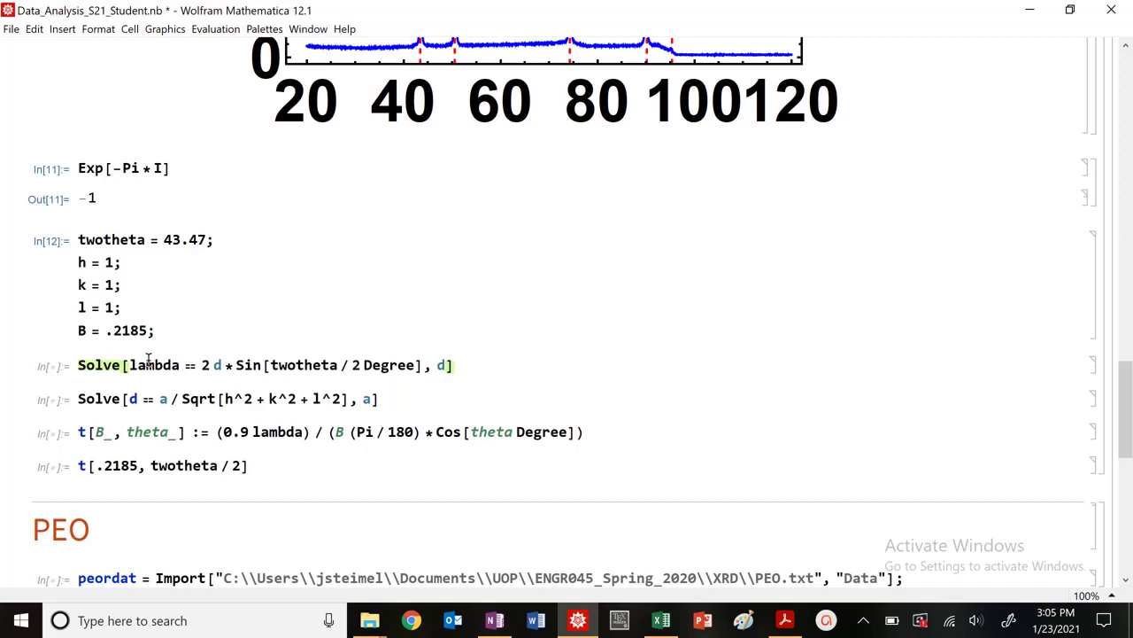
key(shift+Return)
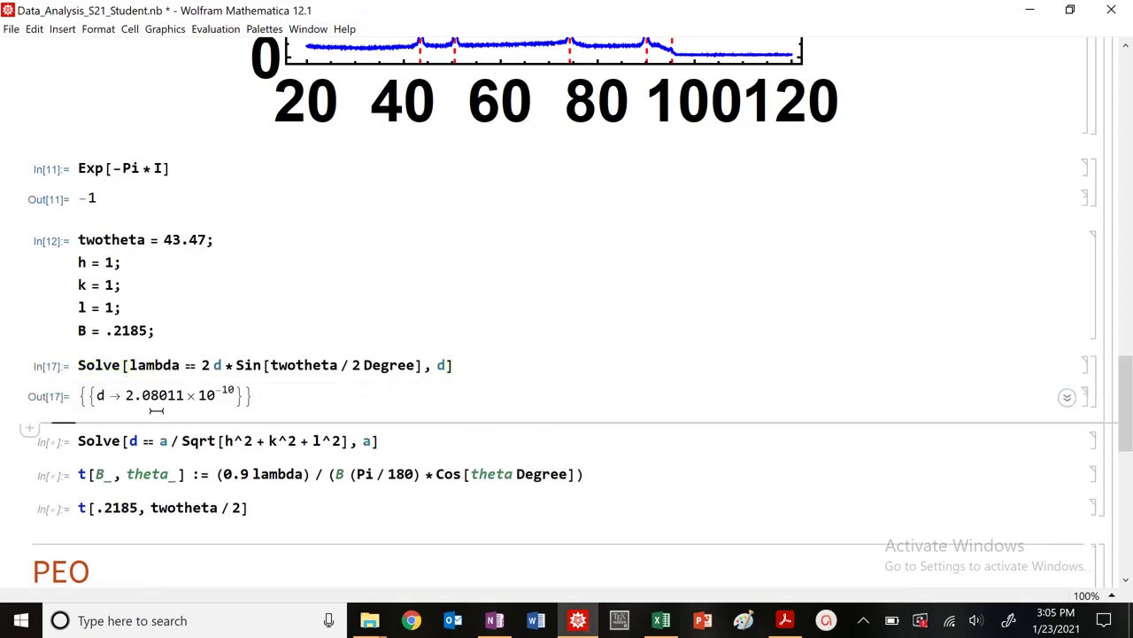
text(d =)
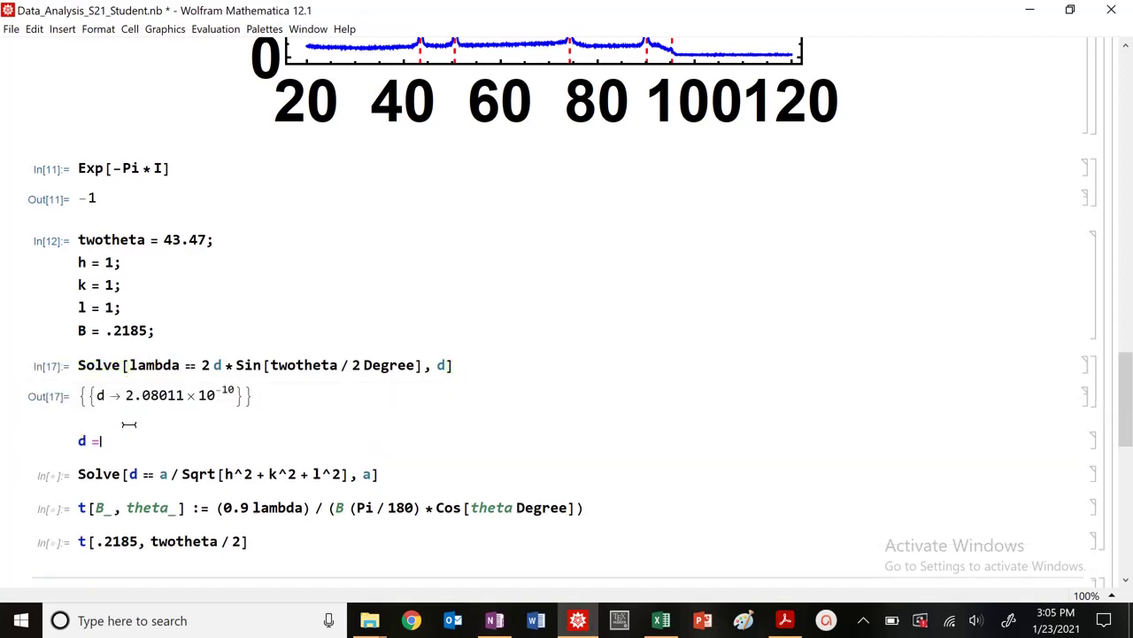
drag(142, 396, 181, 396)
click(171, 396)
triple_click(171, 396)
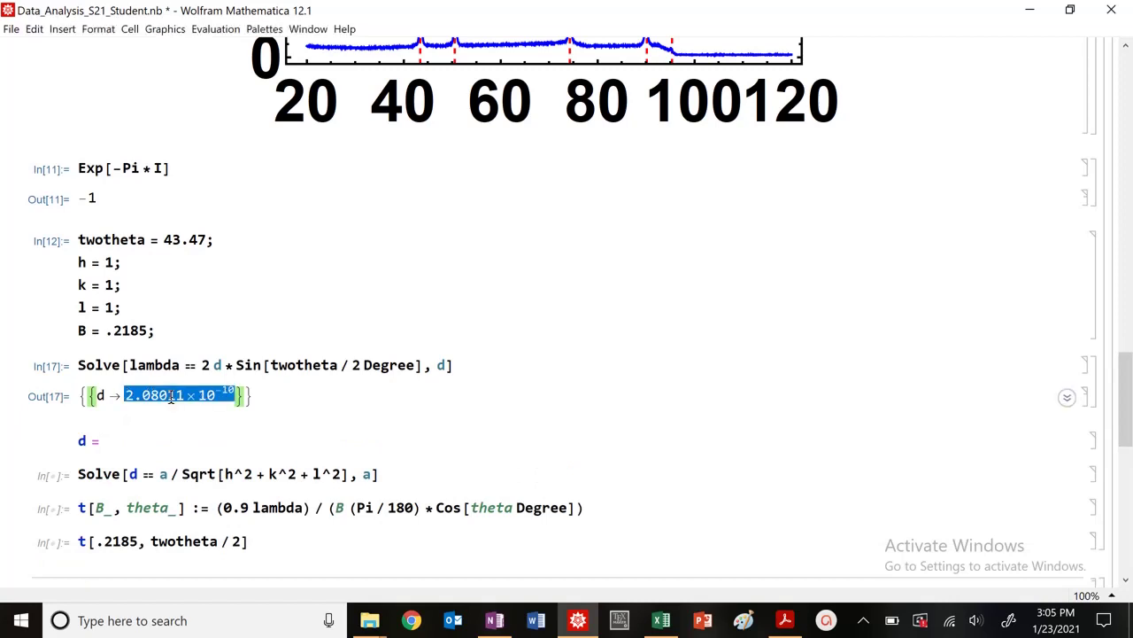
key(ctrl+c)
click(154, 441)
key(ctrl+v)
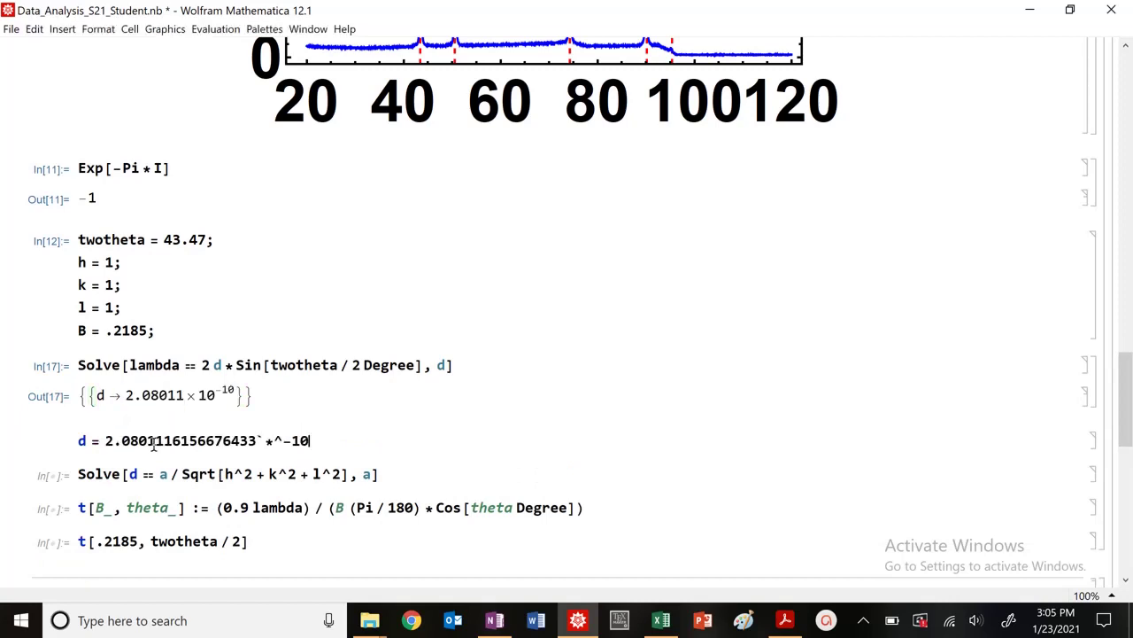
key(shift+Return)
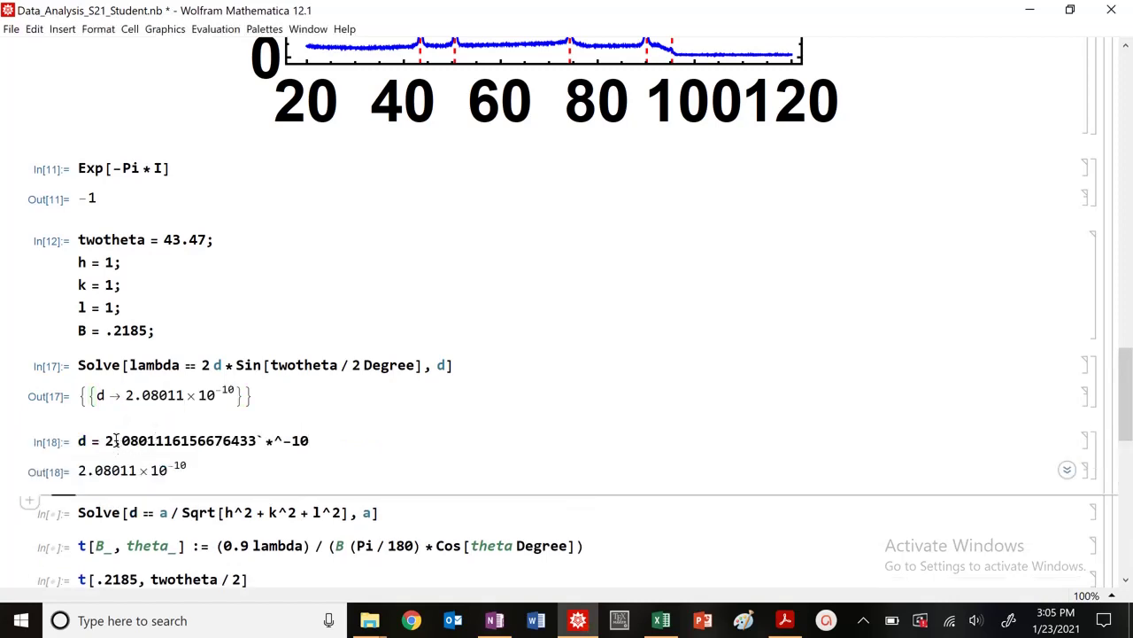
Move into the Solve cell for the lattice constant a
drag(125, 440, 146, 441)
click(251, 447)
scroll(310, 456, down, 3)
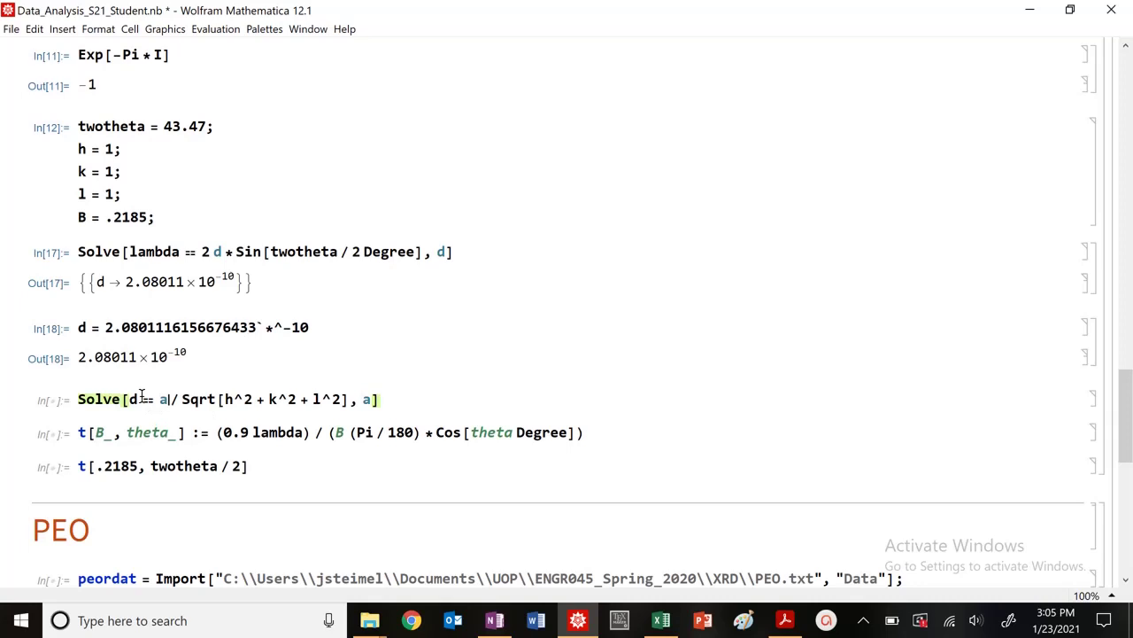
Solve for lattice constant a = 3.60286×10^-10 and define the Scherrer function t[B_, theta_]
key(shift+Return)
double_click(101, 431)
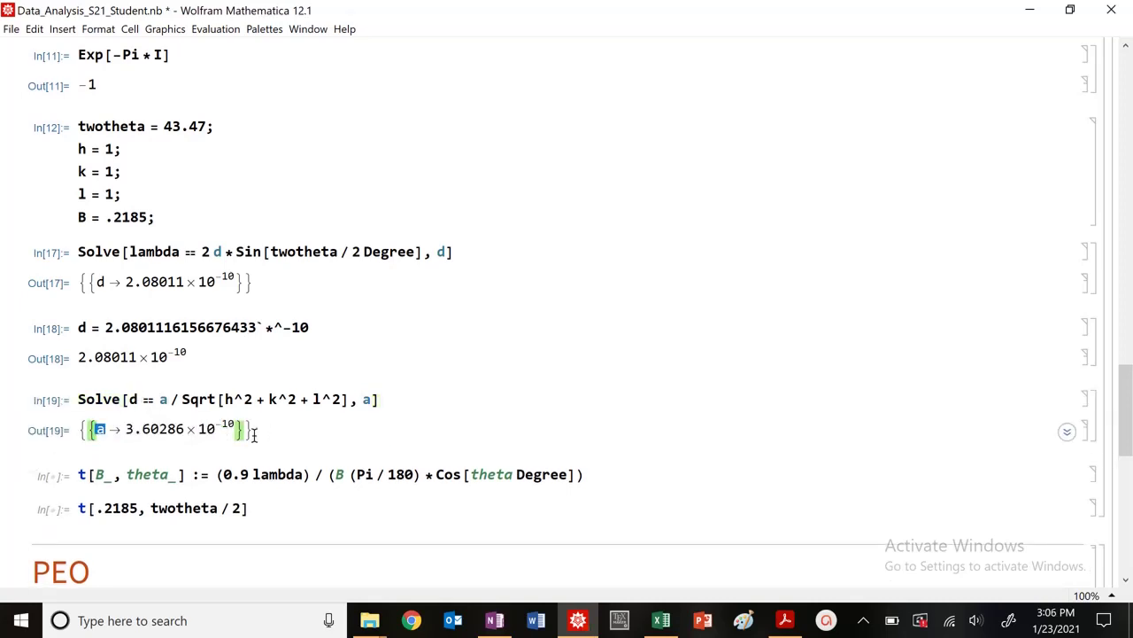
click(240, 471)
key(shift+Return)
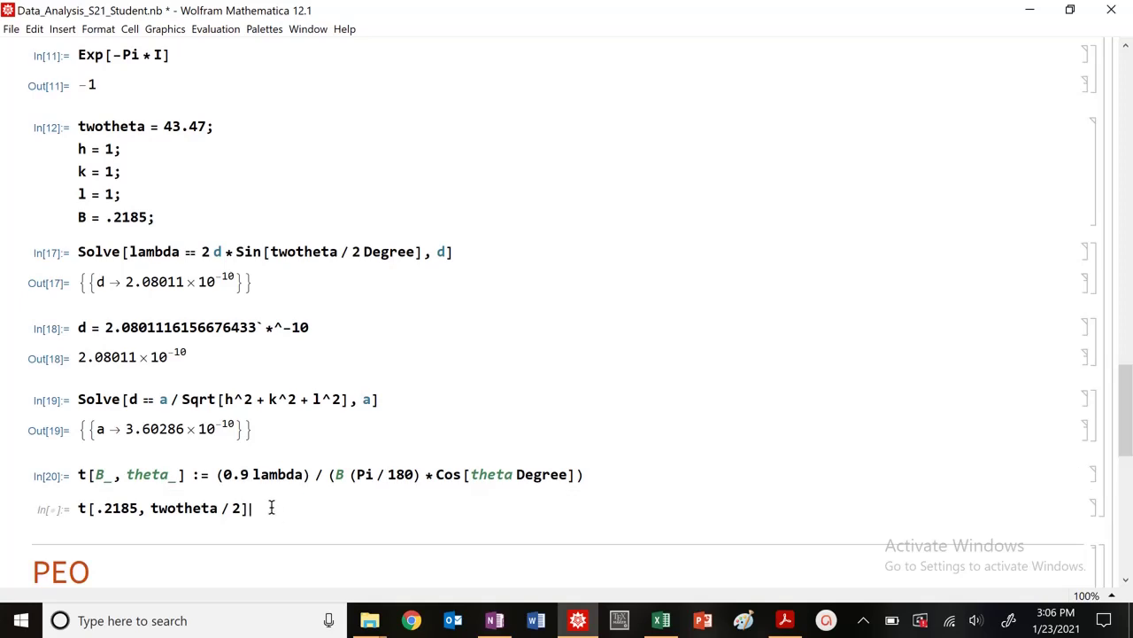
triple_click(177, 509)
click(190, 502)
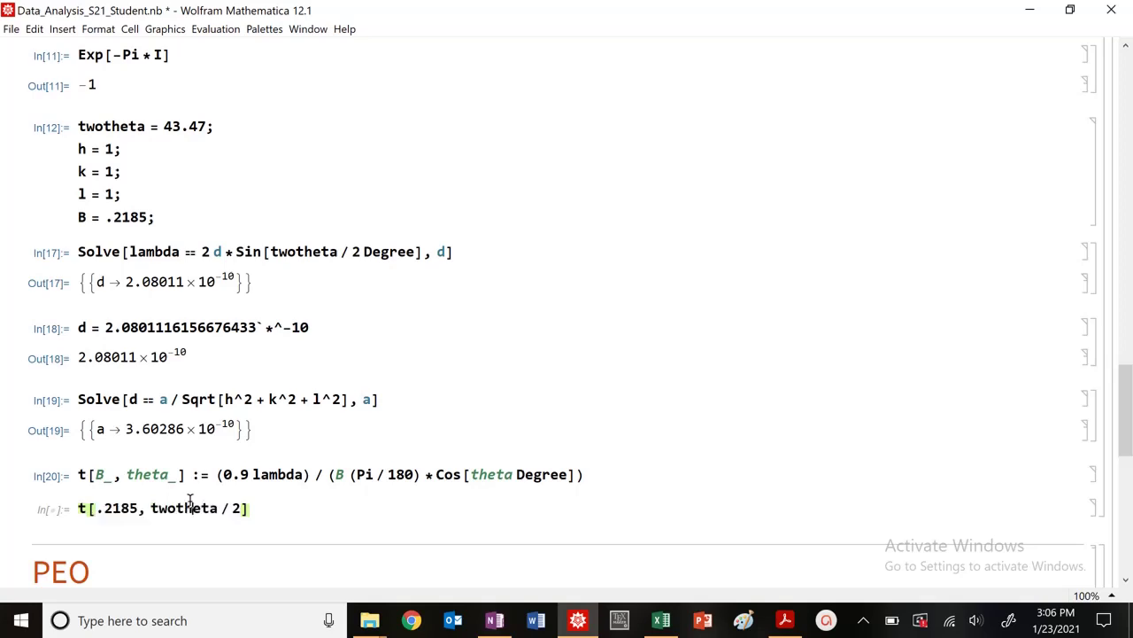
Compare twotheta 43.47 and the cosine term against the Scherrer formula in the OneNote lab notes
double_click(184, 126)
double_click(185, 507)
click(462, 475)
click(494, 620)
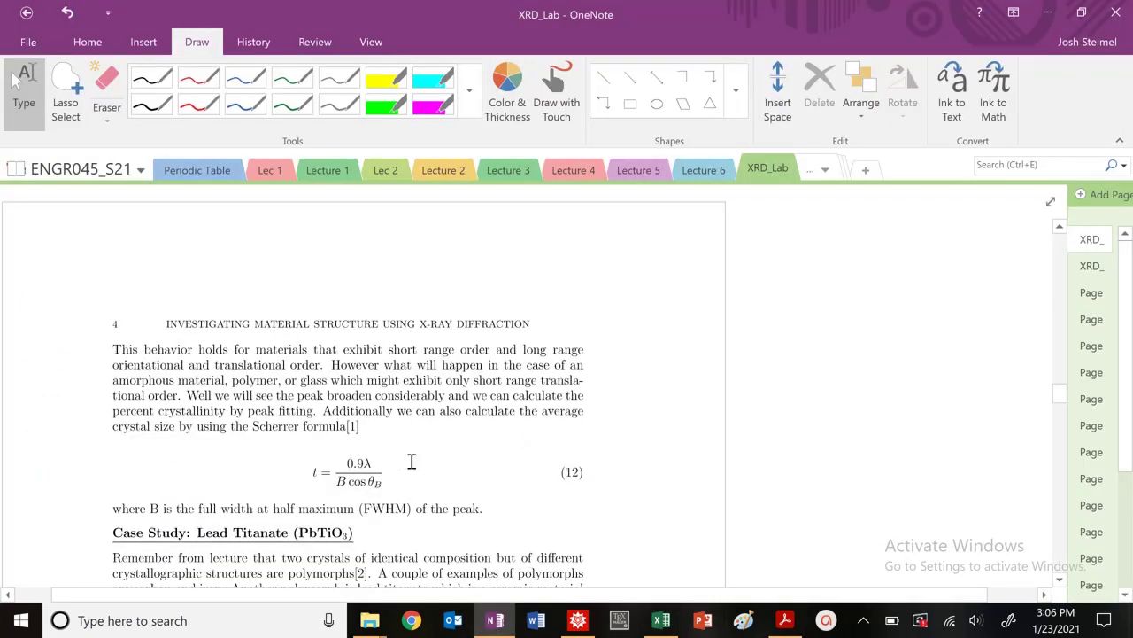
click(1047, 12)
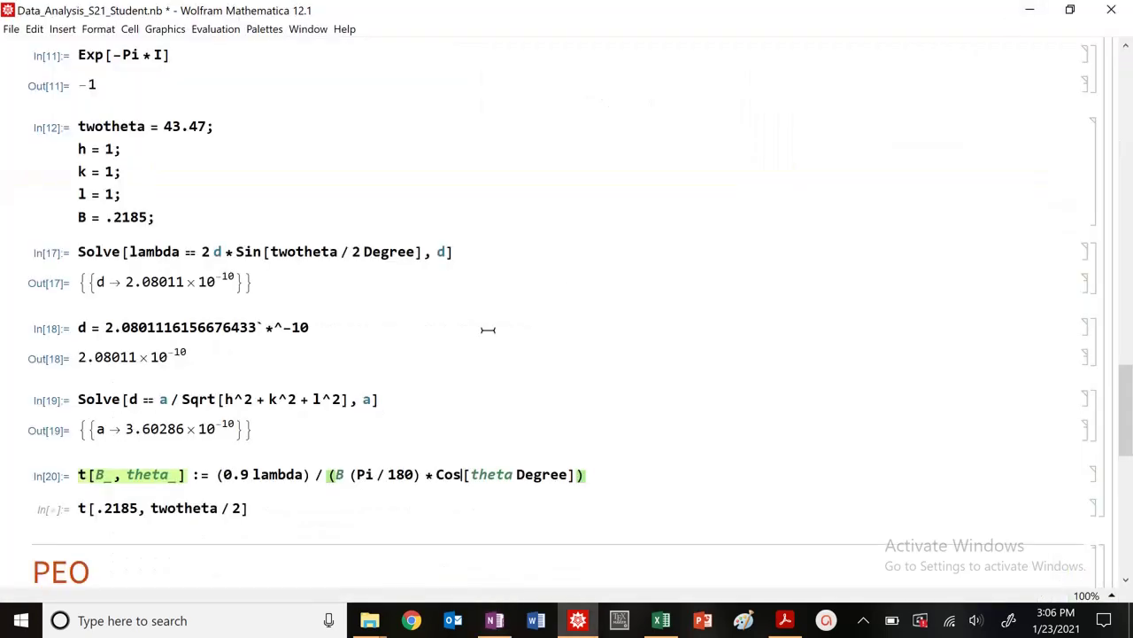
click(319, 490)
click(298, 512)
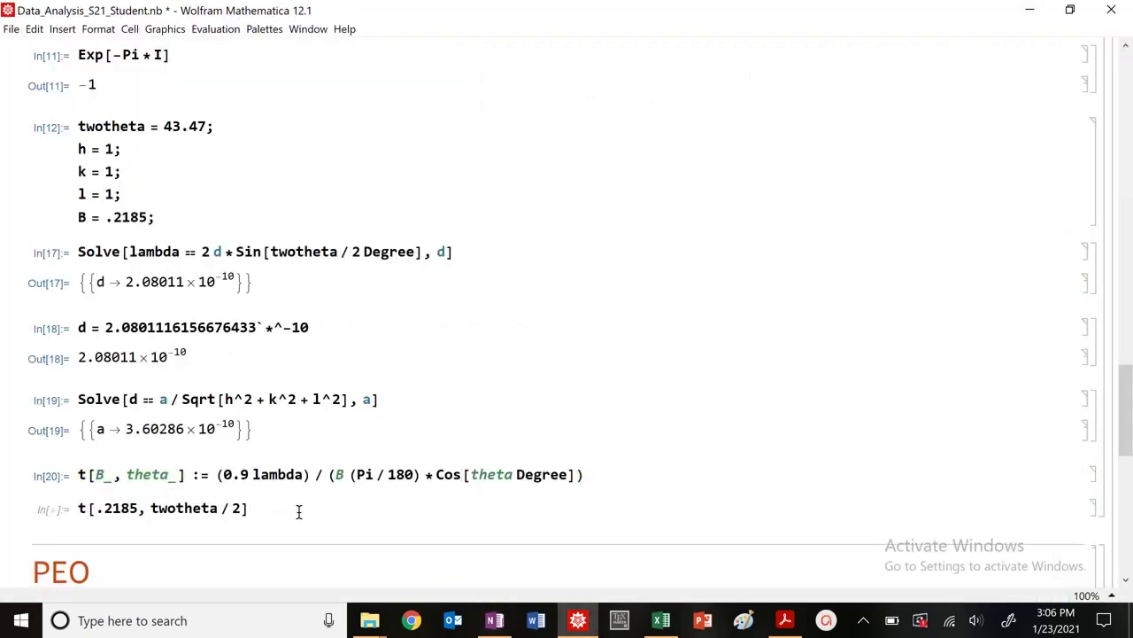
Evaluate t[.2185, twotheta/2], giving a copper crystal size of 3.91407×10^-8
key(shift+Return)
scroll(167, 488, down, 2)
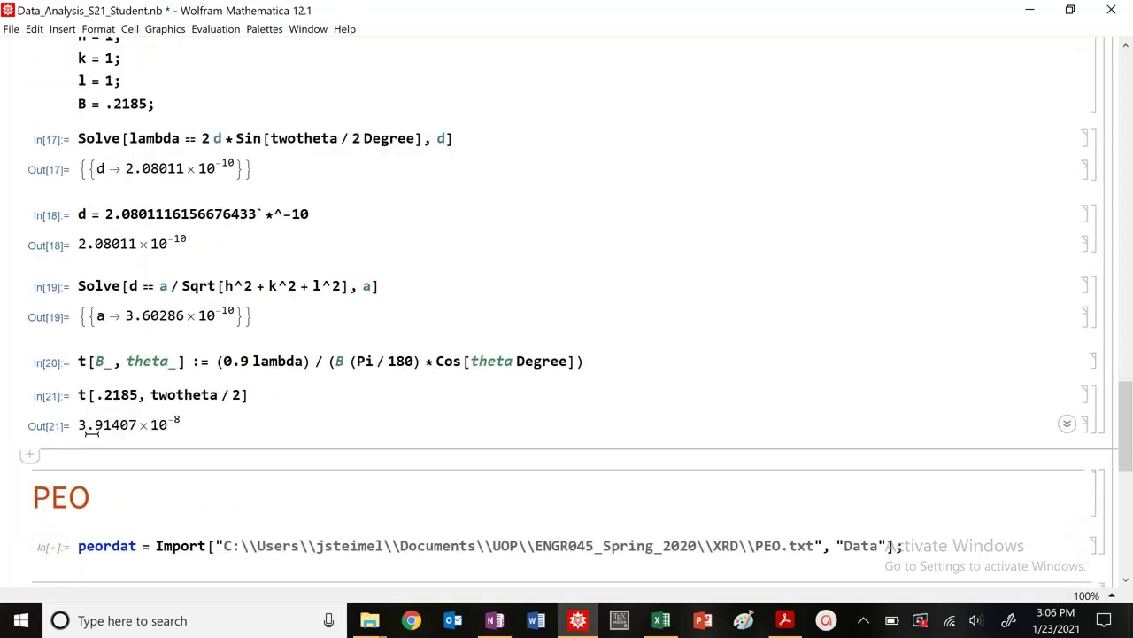
drag(93, 426, 148, 427)
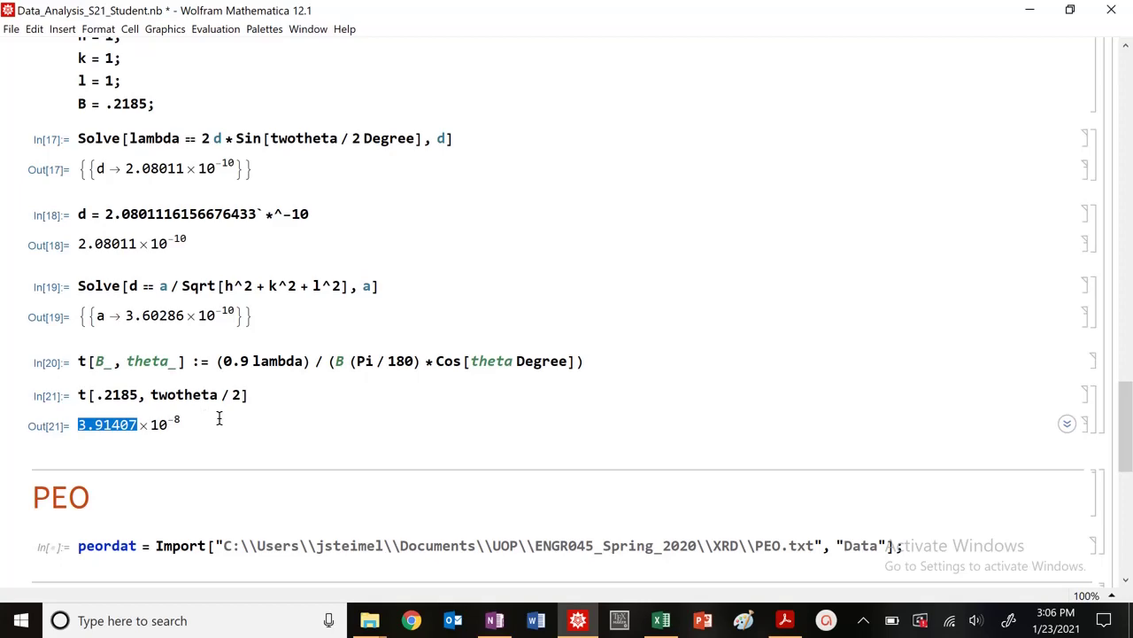
scroll(218, 417, up, 15)
scroll(226, 255, down, 3)
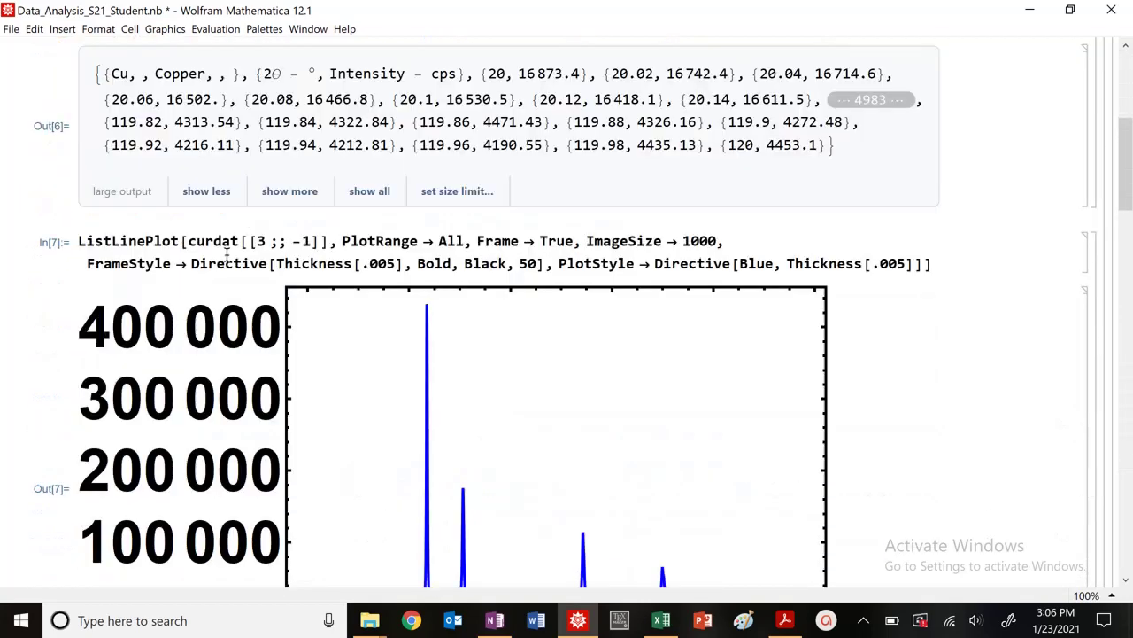
scroll(230, 259, down, 15)
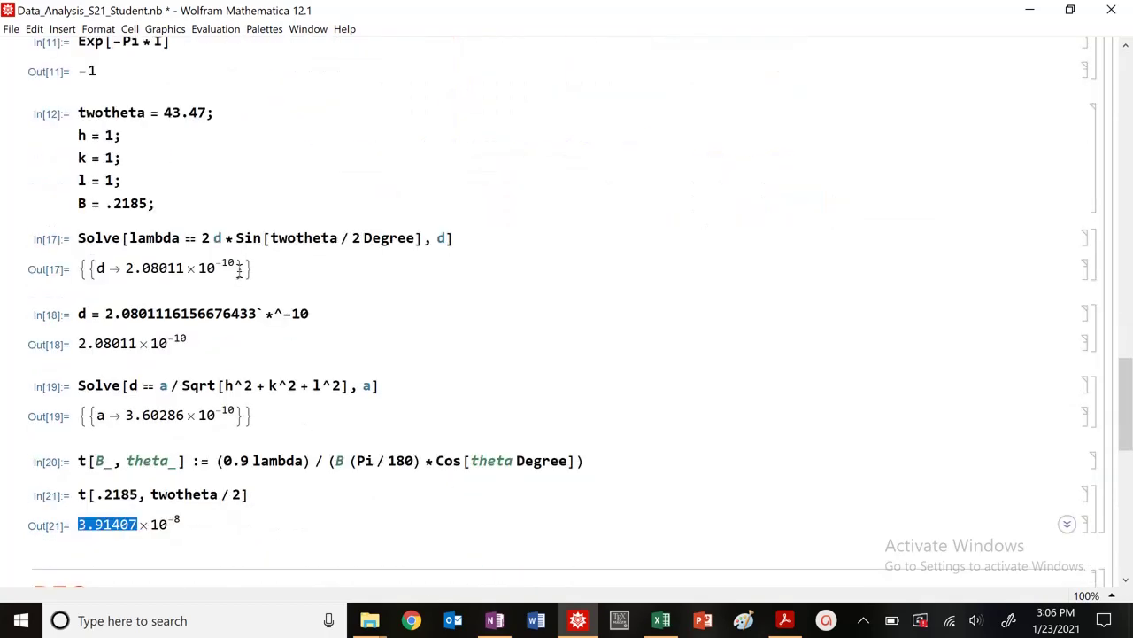
scroll(239, 273, down, 3)
scroll(239, 273, up, 10)
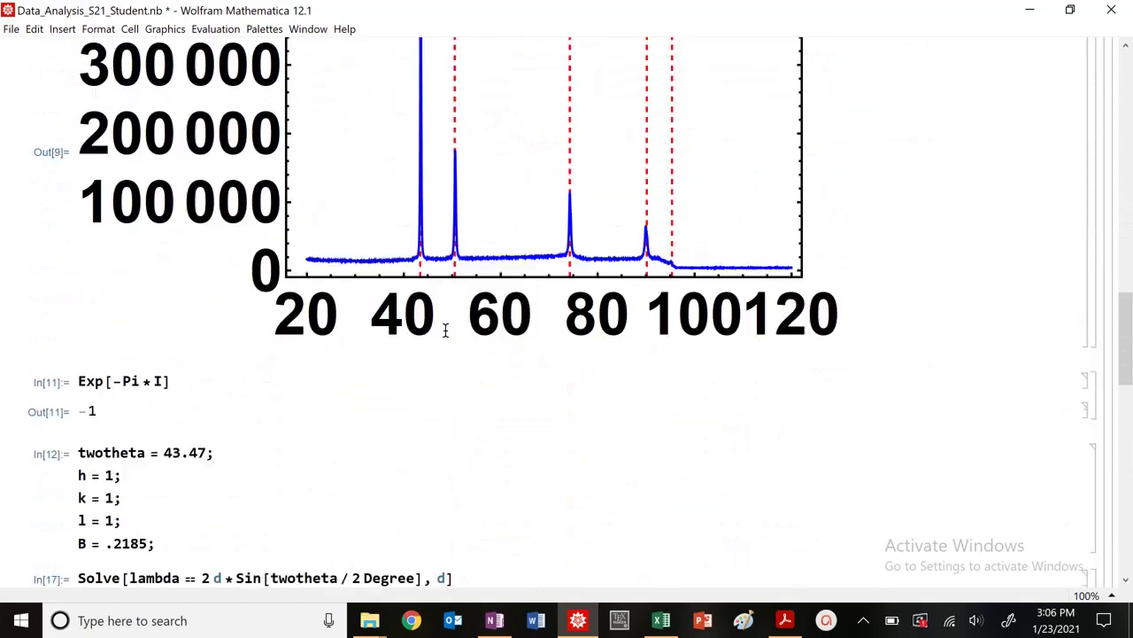
scroll(327, 341, down, 5)
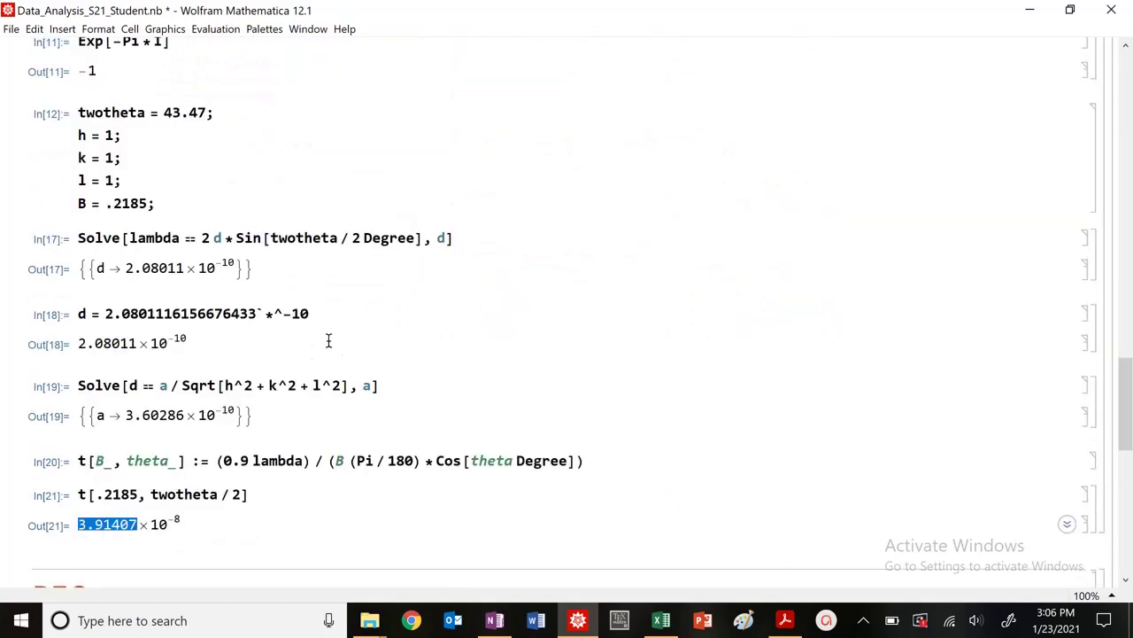
scroll(311, 391, down, 3)
click(307, 401)
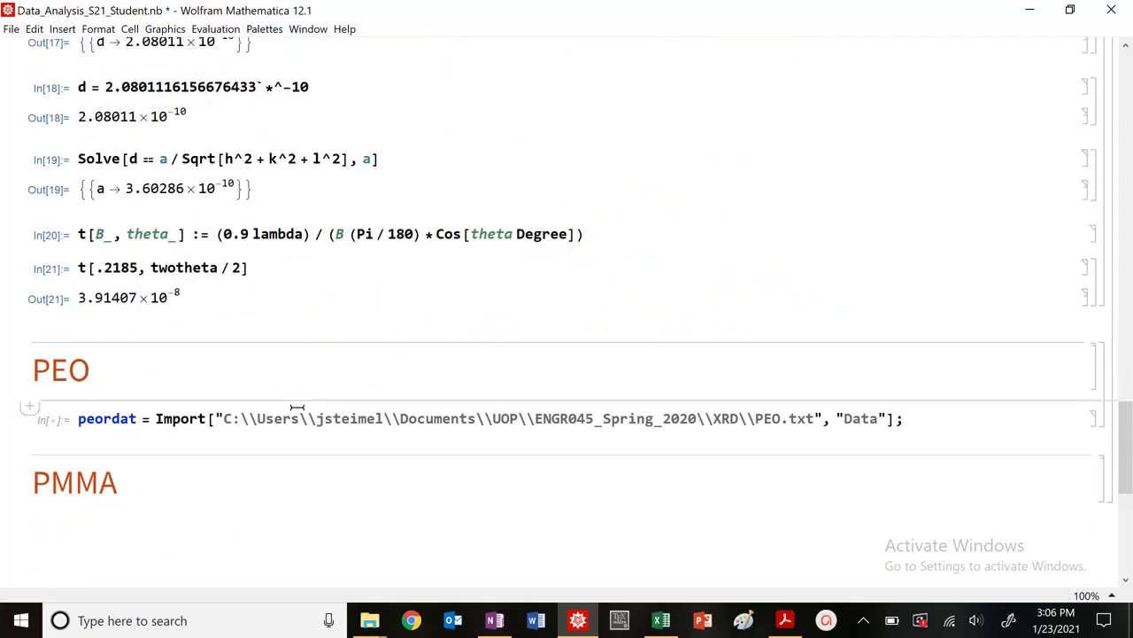
click(272, 423)
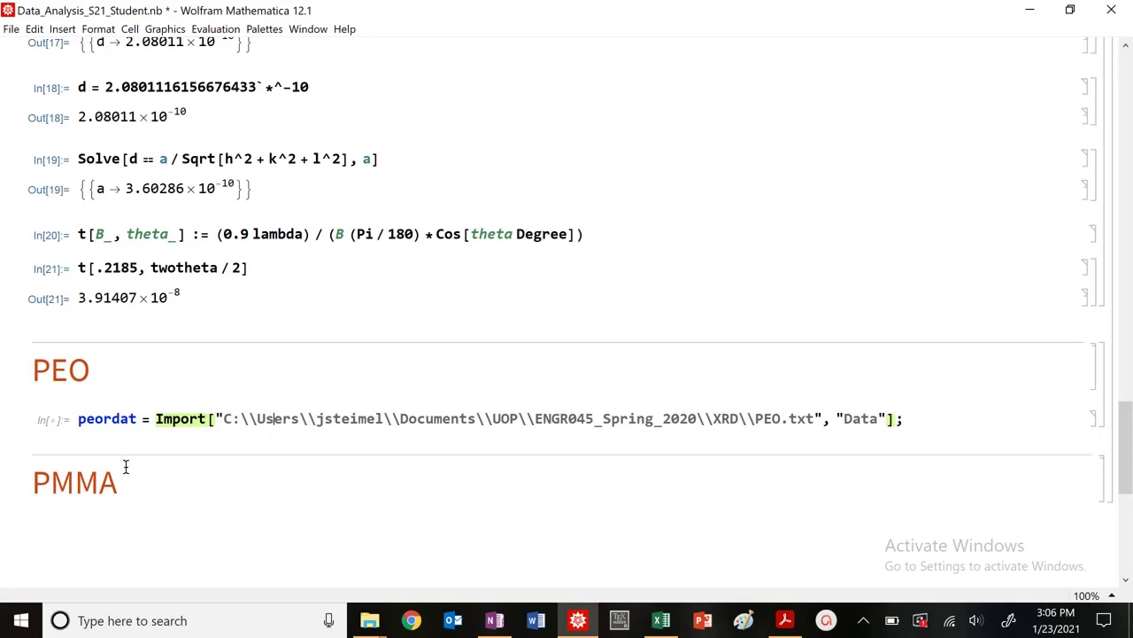
Confirm PEO.txt in the Desktop PEO folder, then paste that path into Import and evaluate
click(206, 417)
click(370, 620)
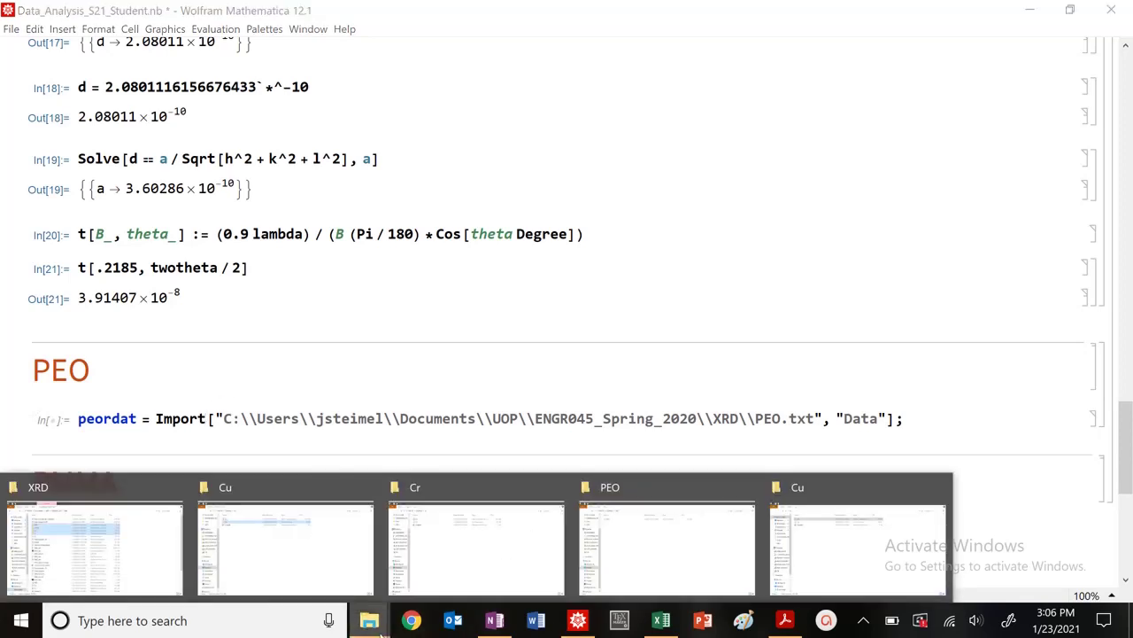
click(713, 536)
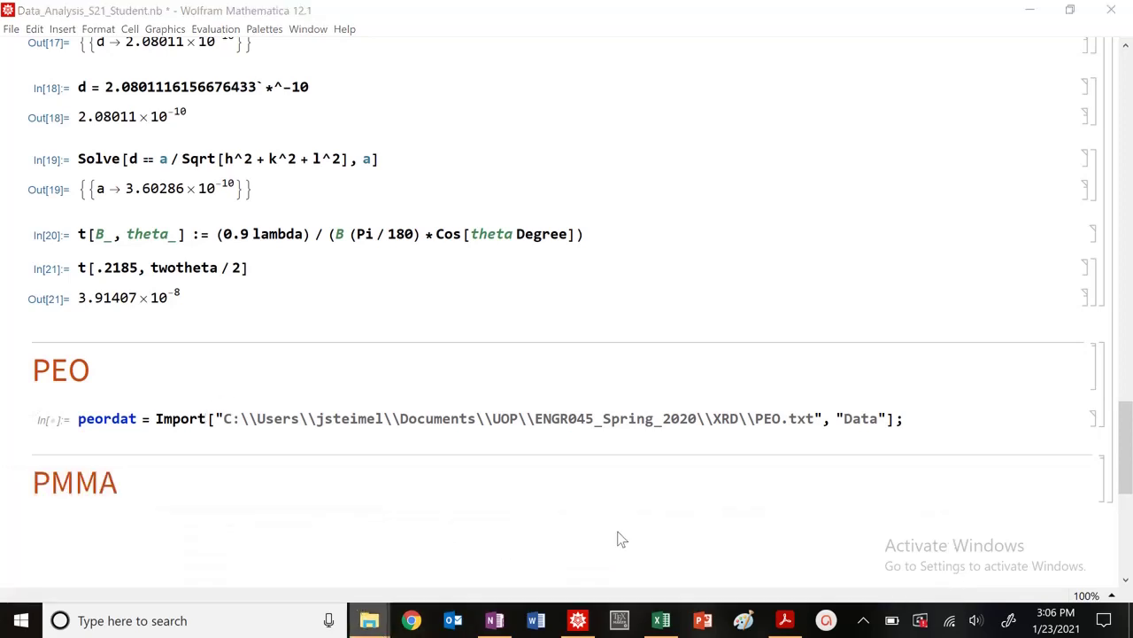
click(193, 108)
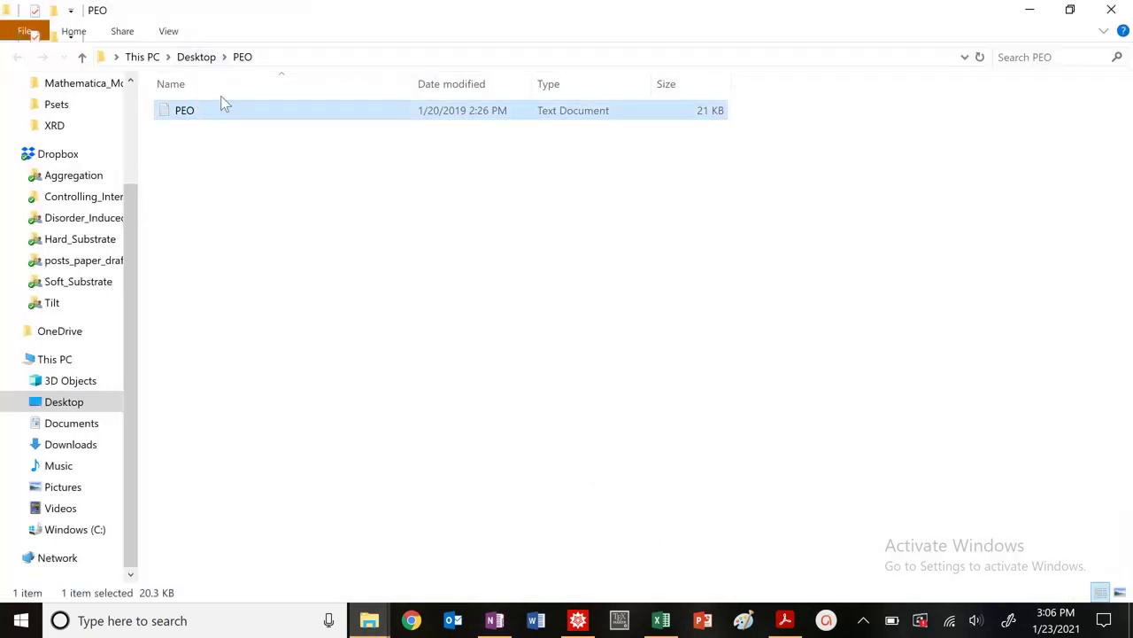
click(1029, 9)
double_click(310, 420)
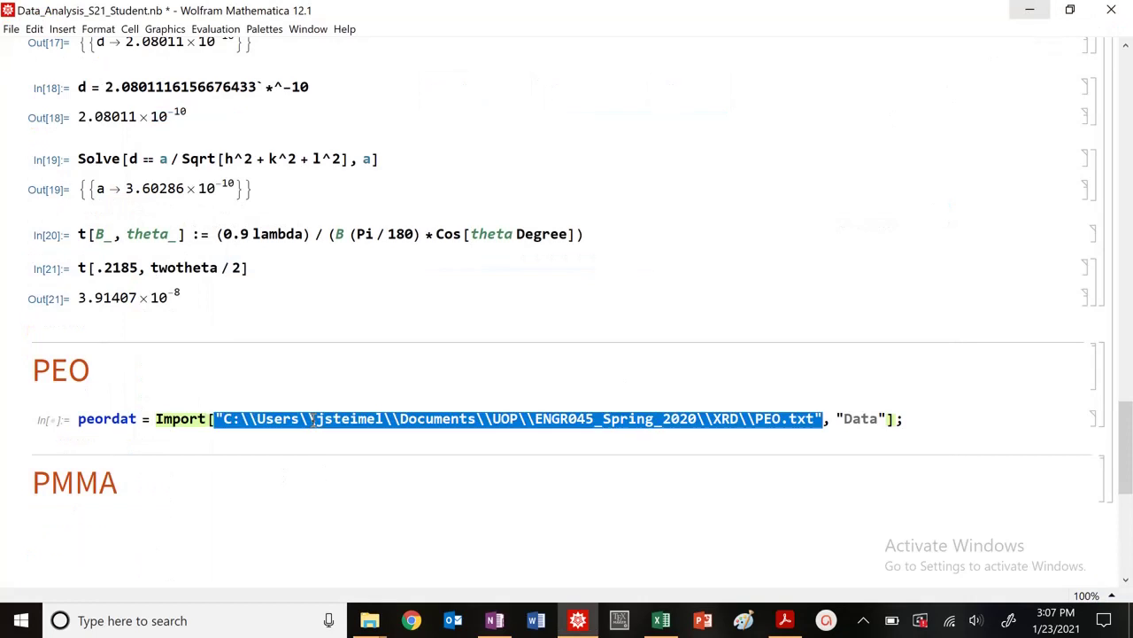
text("C:\\Users\\jsteimel\\Desktop\\PEO\\PEO.txt")
key(shift+Return)
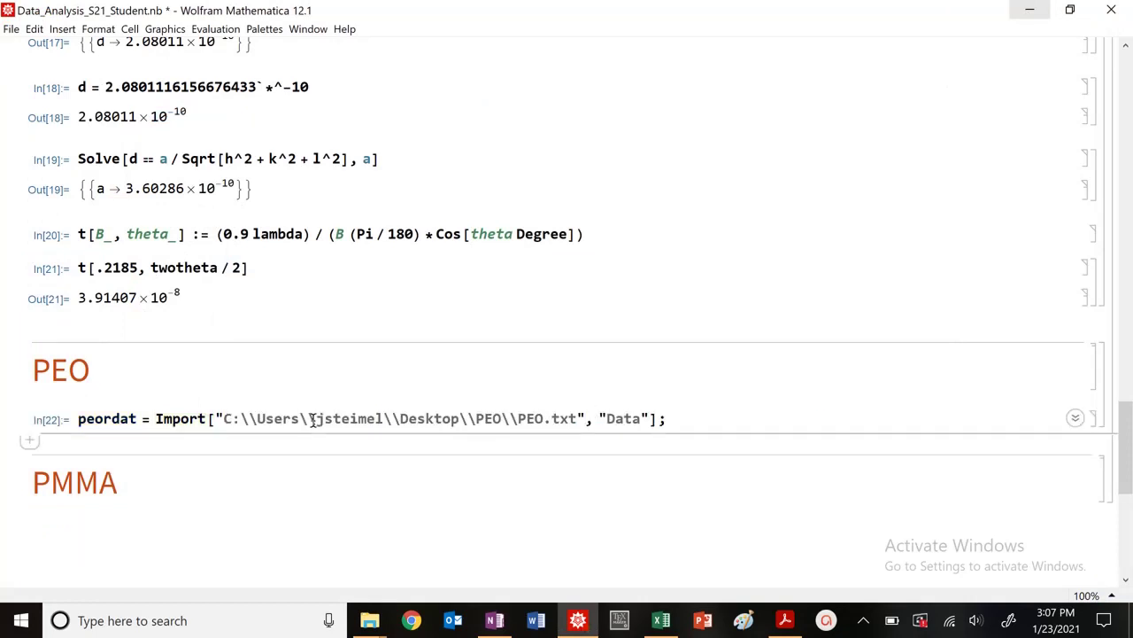
Copy the plain copper ListLinePlot command from In[7]
scroll(353, 404, up, 3)
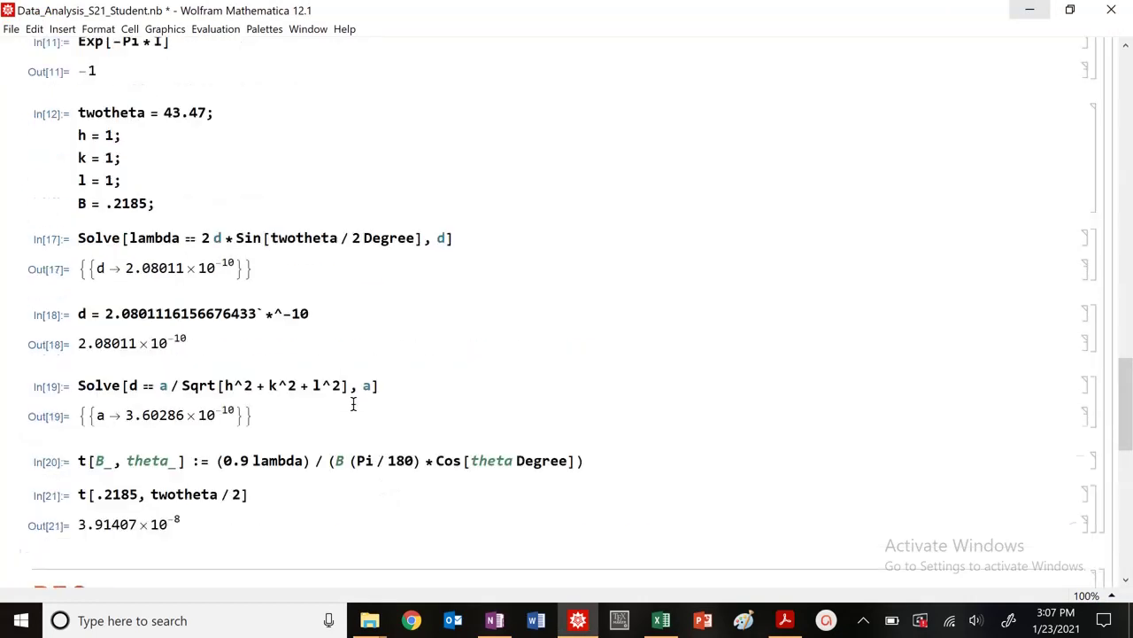
scroll(329, 365, down, 3)
scroll(329, 363, up, 12)
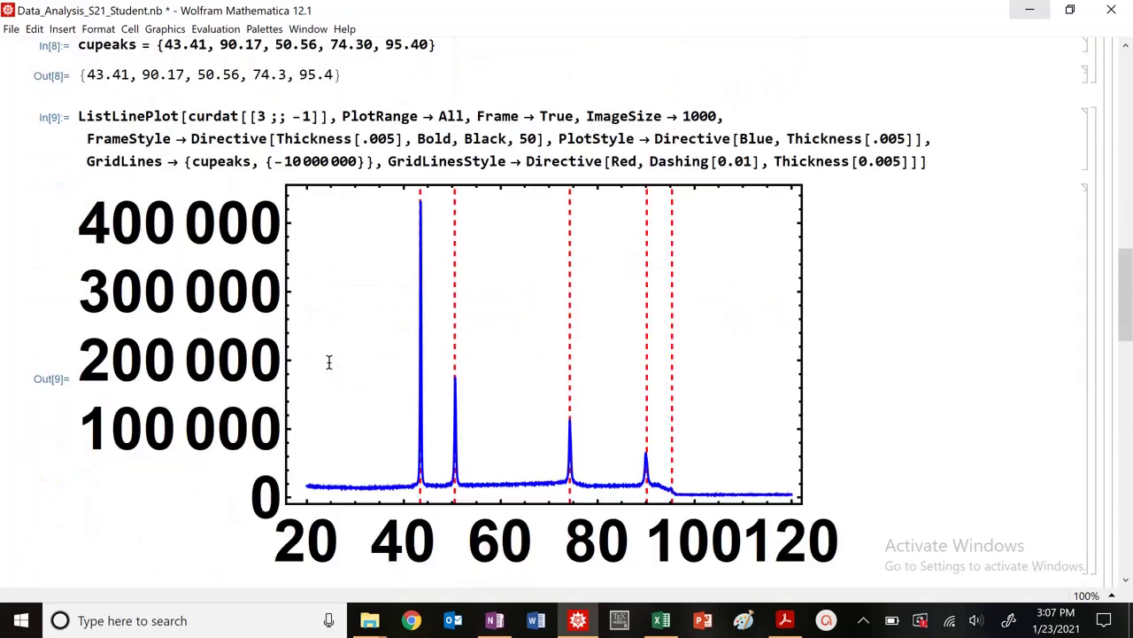
double_click(106, 124)
triple_click(106, 124)
scroll(155, 229, up, 9)
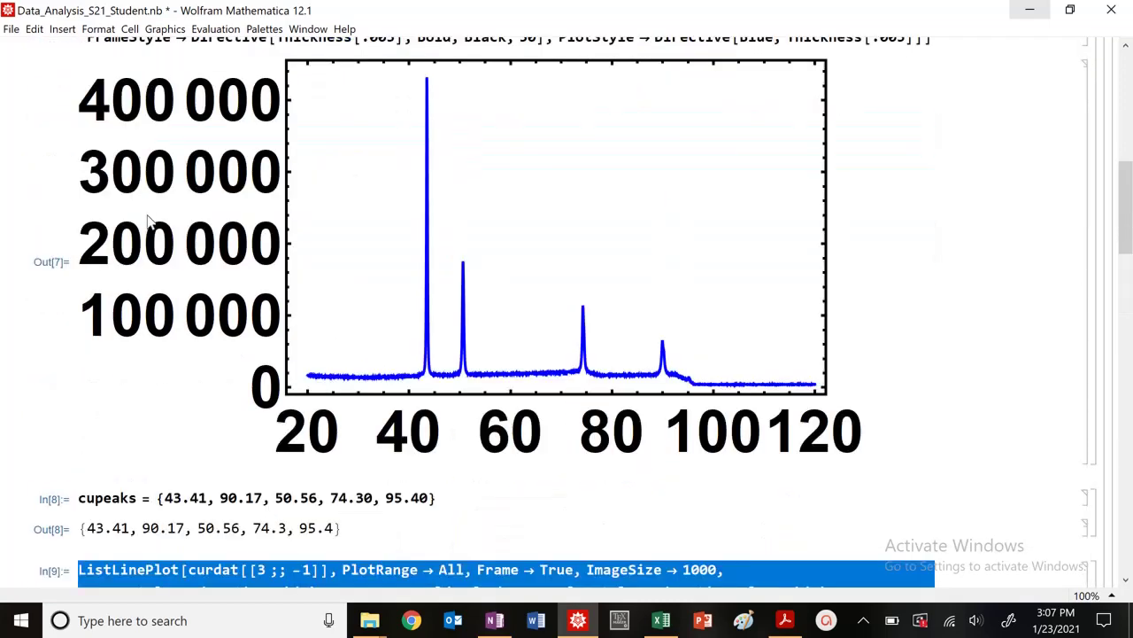
triple_click(118, 235)
key(ctrl+c)
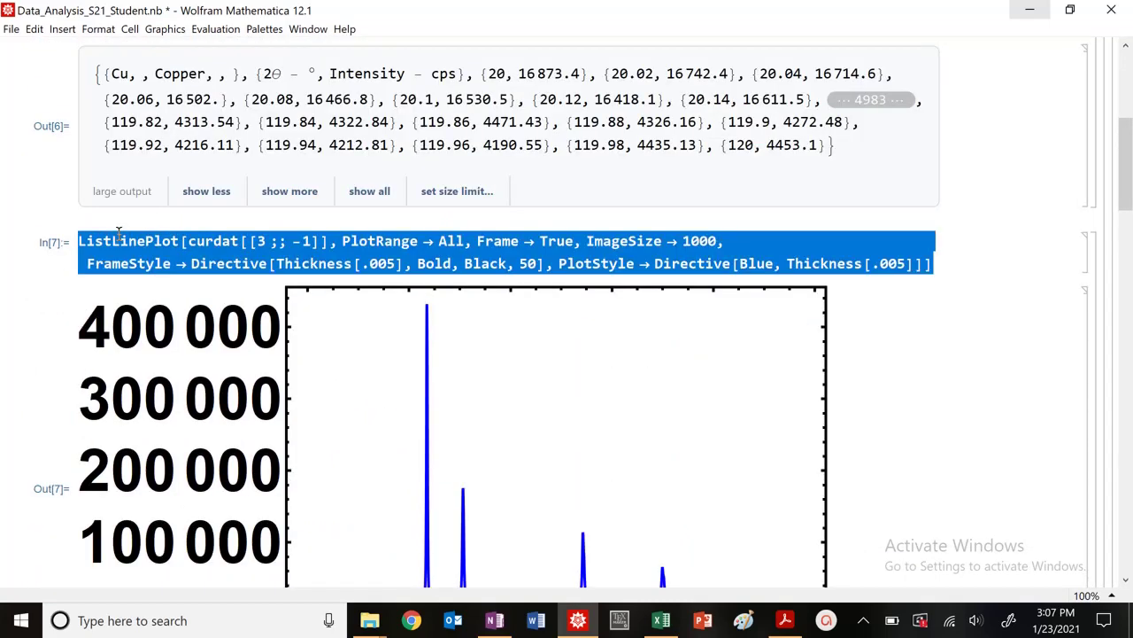
scroll(201, 343, down, 20)
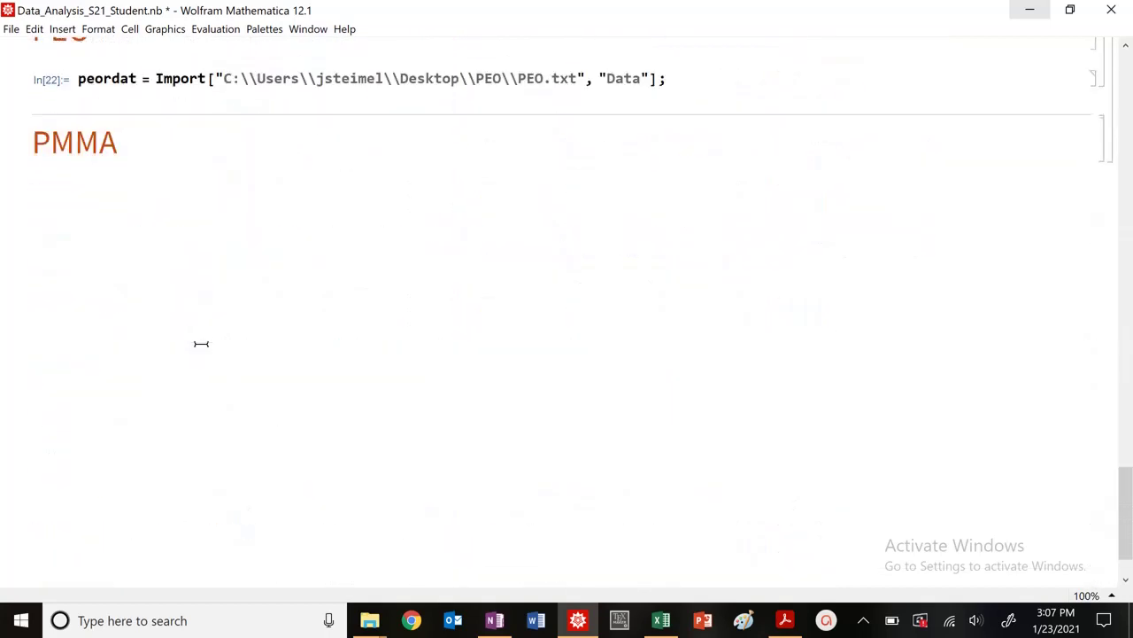
Paste the plot below the PEO import, swap curdat for peordat, and plot it as Out[23]
click(159, 96)
key(ctrl+v)
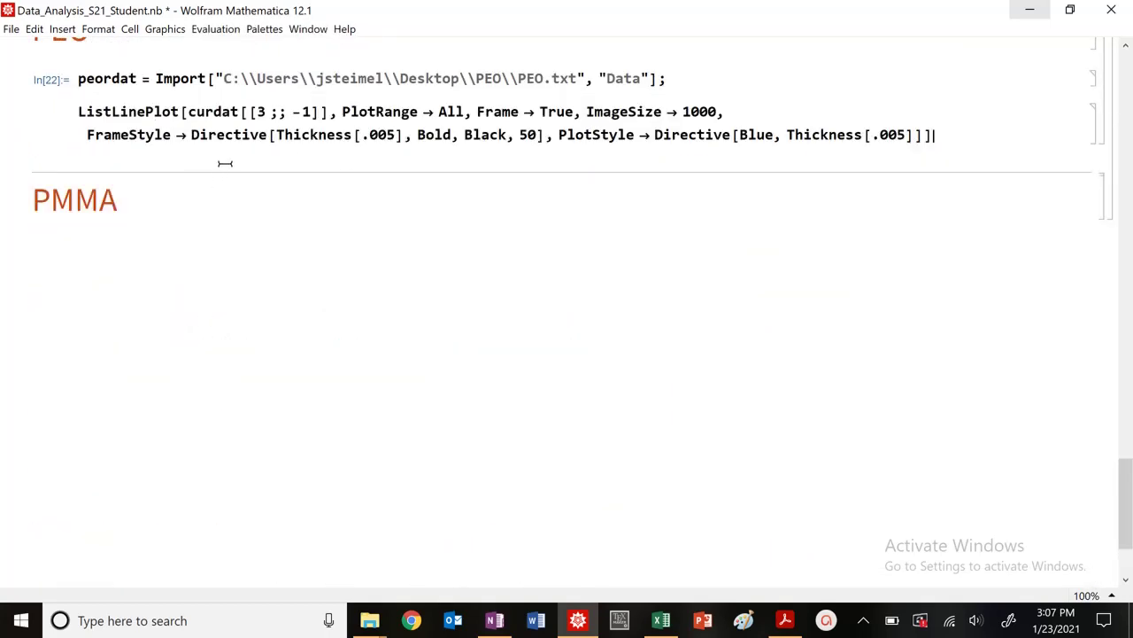
double_click(116, 78)
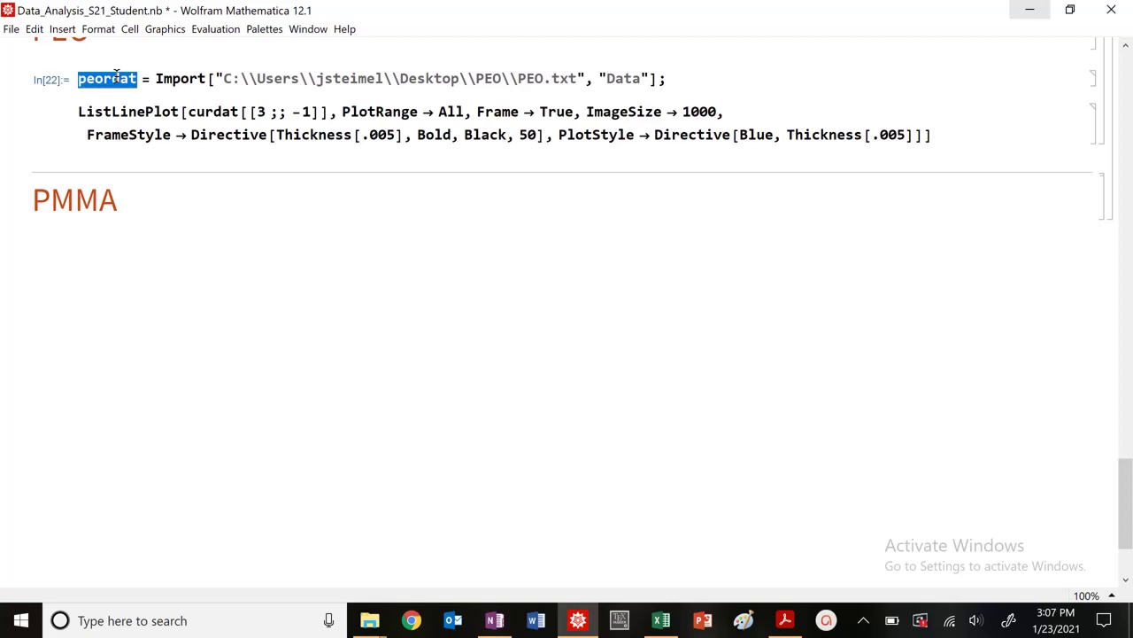
key(ctrl+c)
double_click(212, 111)
key(ctrl+v)
key(shift+Return)
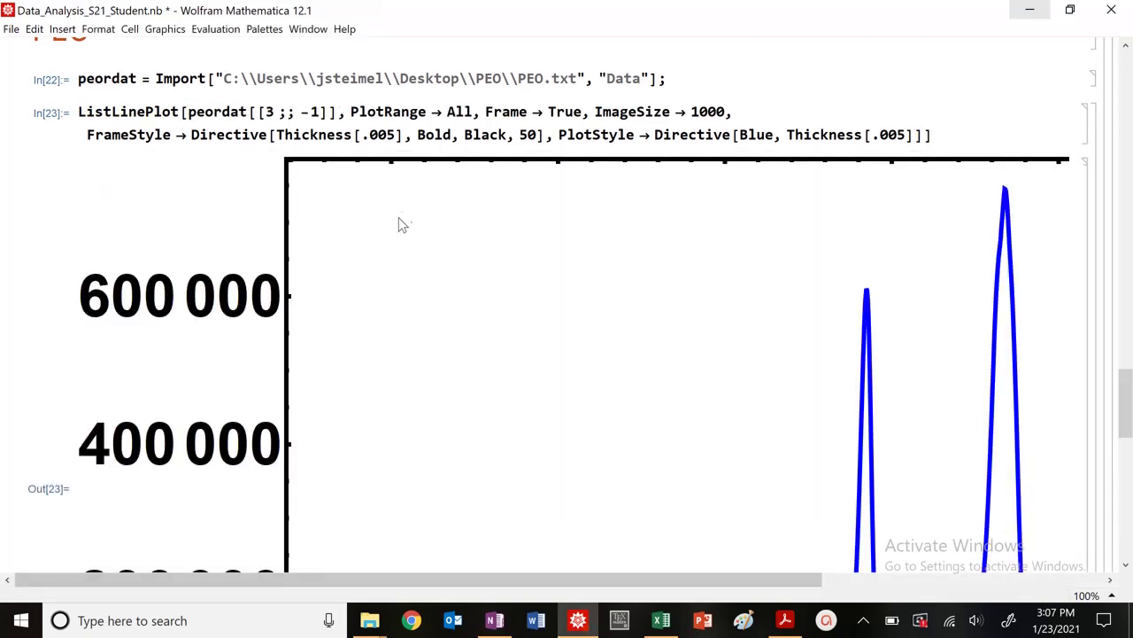
Shrink the PEO plot so its axes and the peaks near 19° and 23° fit in view
click(398, 218)
drag(79, 160, 587, 327)
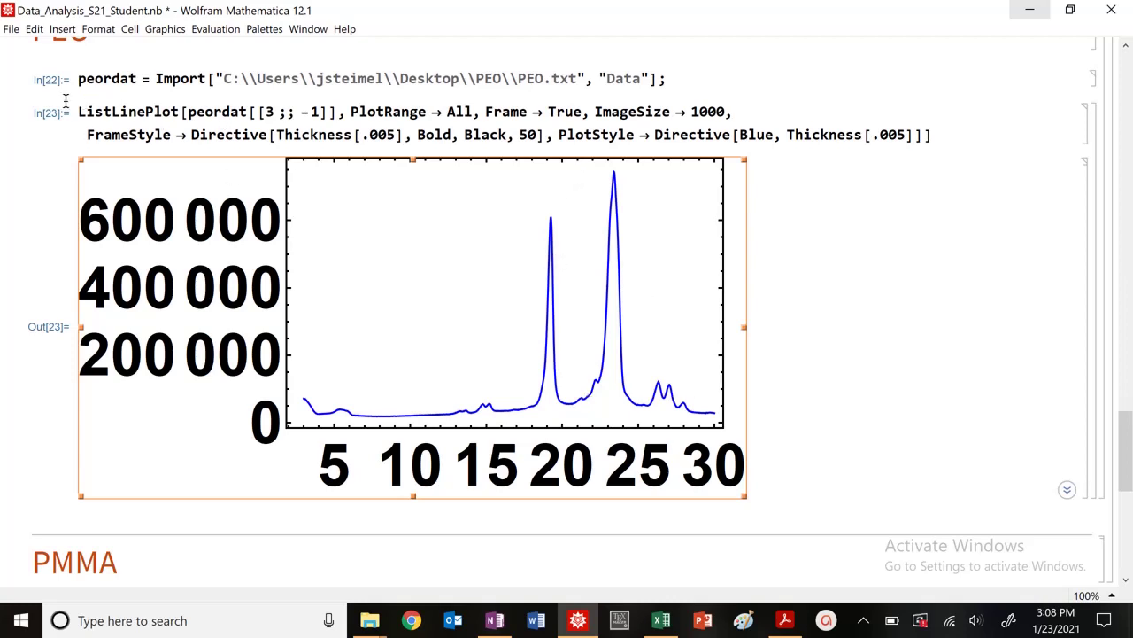
scroll(122, 149, up, 3)
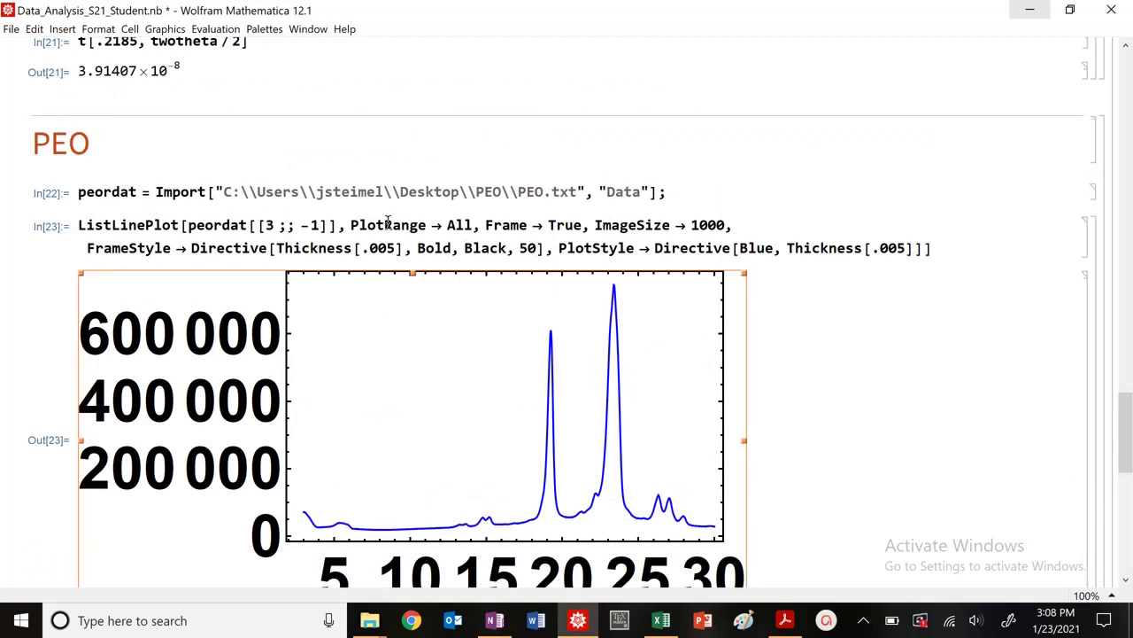
Copy the PEO import and plot cells into the PMMA section
triple_click(113, 193)
click(113, 191)
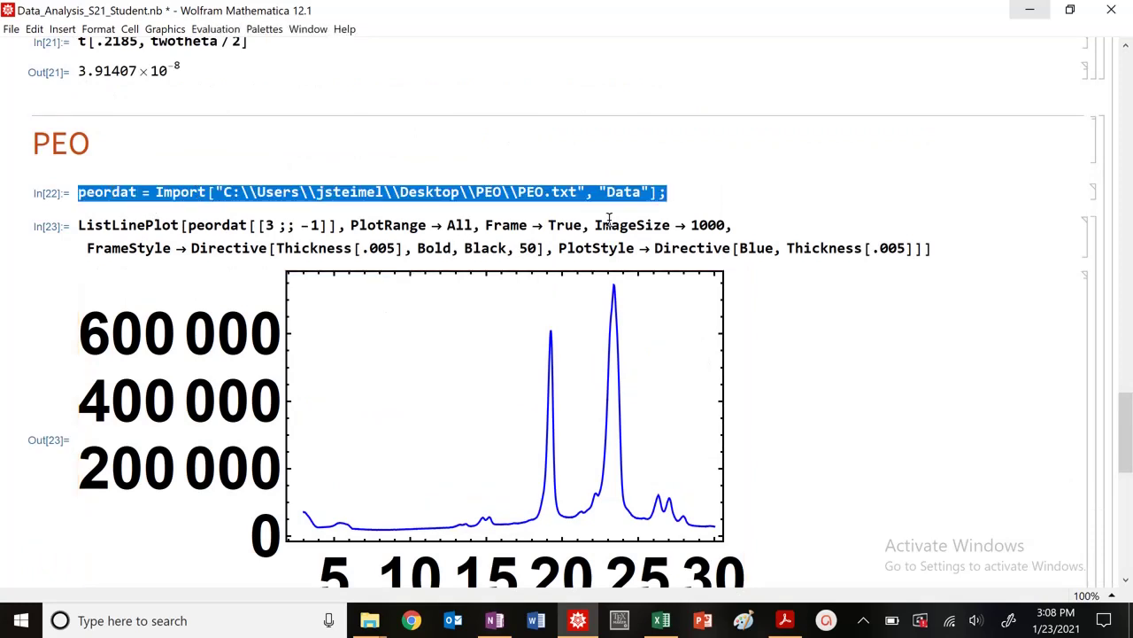
click(1095, 232)
key(ctrl+c)
scroll(680, 387, down, 5)
click(357, 478)
key(ctrl+v)
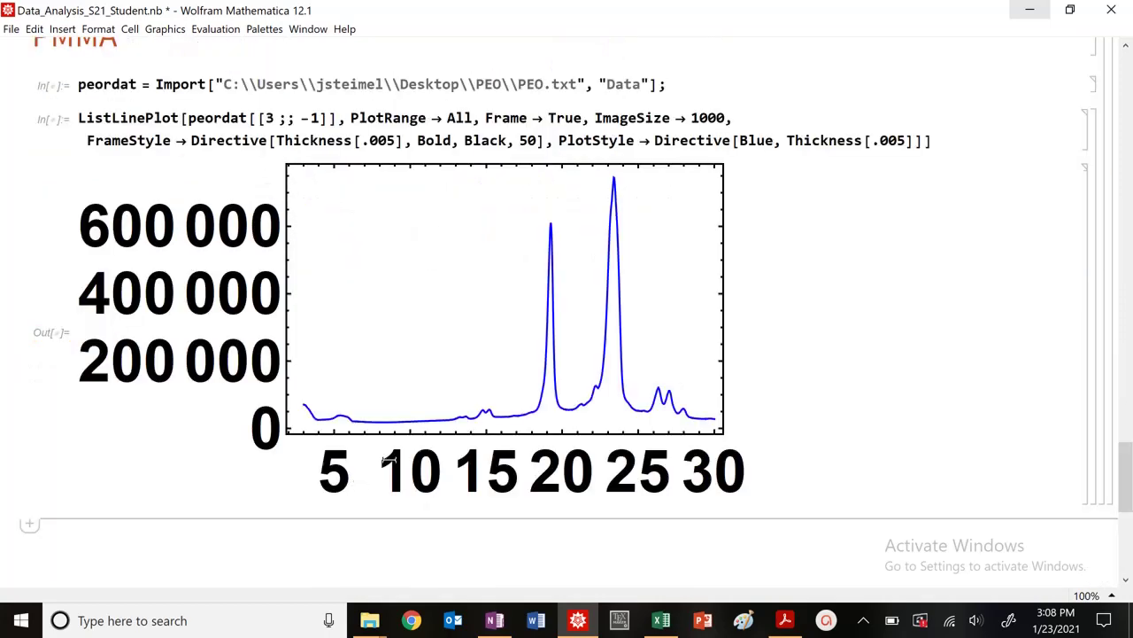
Change the import path to the pmma folder and pmma.txt, then evaluate the import
double_click(488, 84)
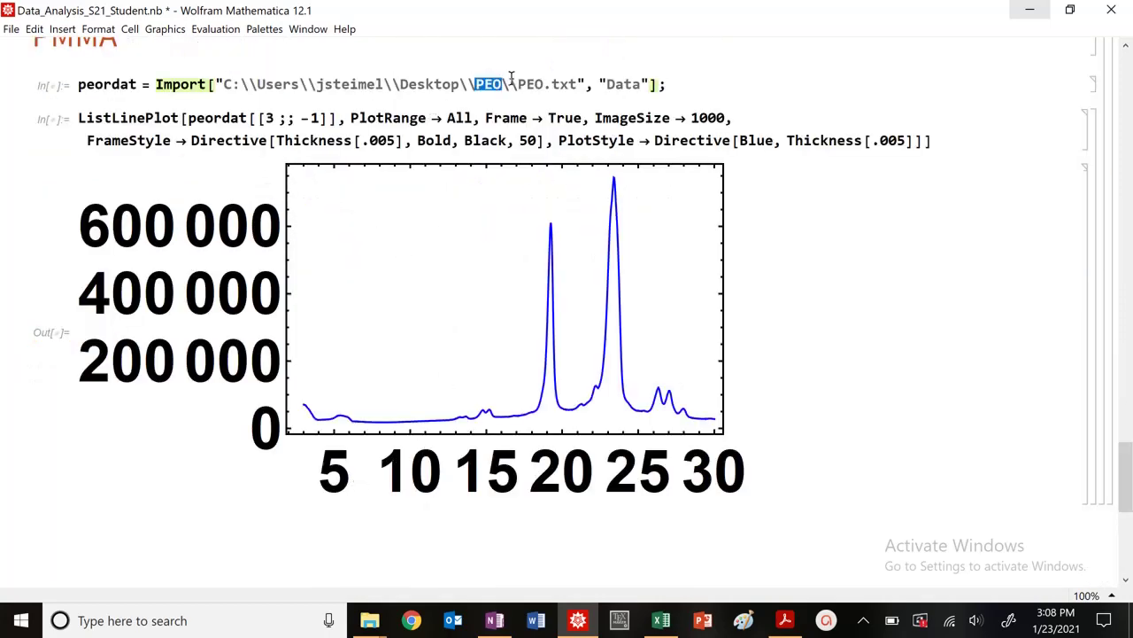
text(PM)
key(BackSpace)
key(BackSpace)
text(pmma)
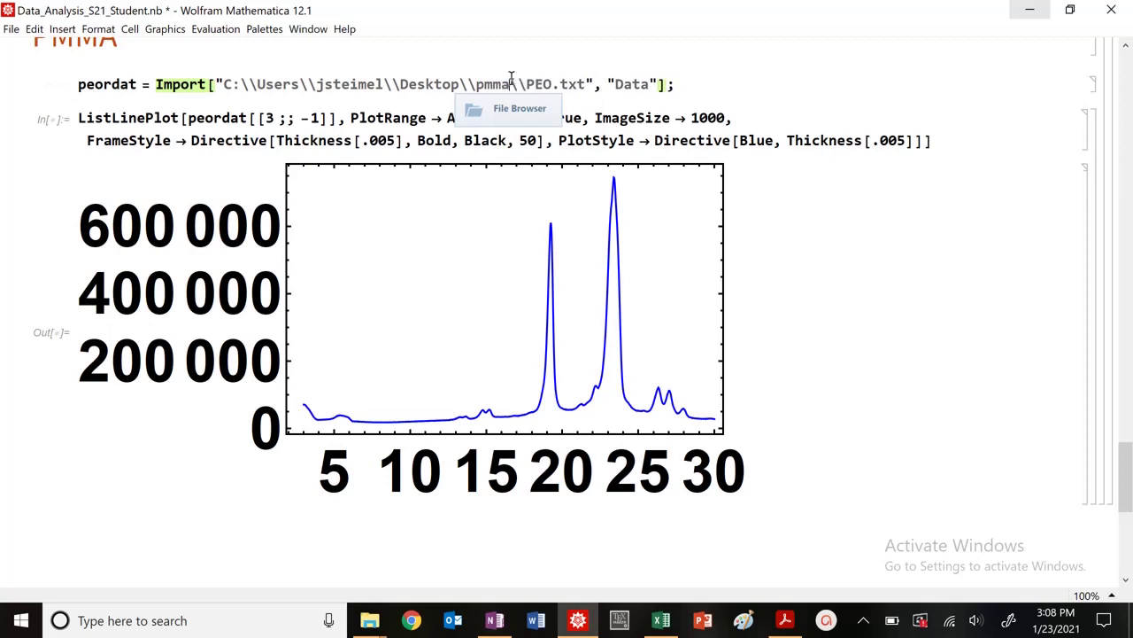
double_click(534, 82)
text(pma)
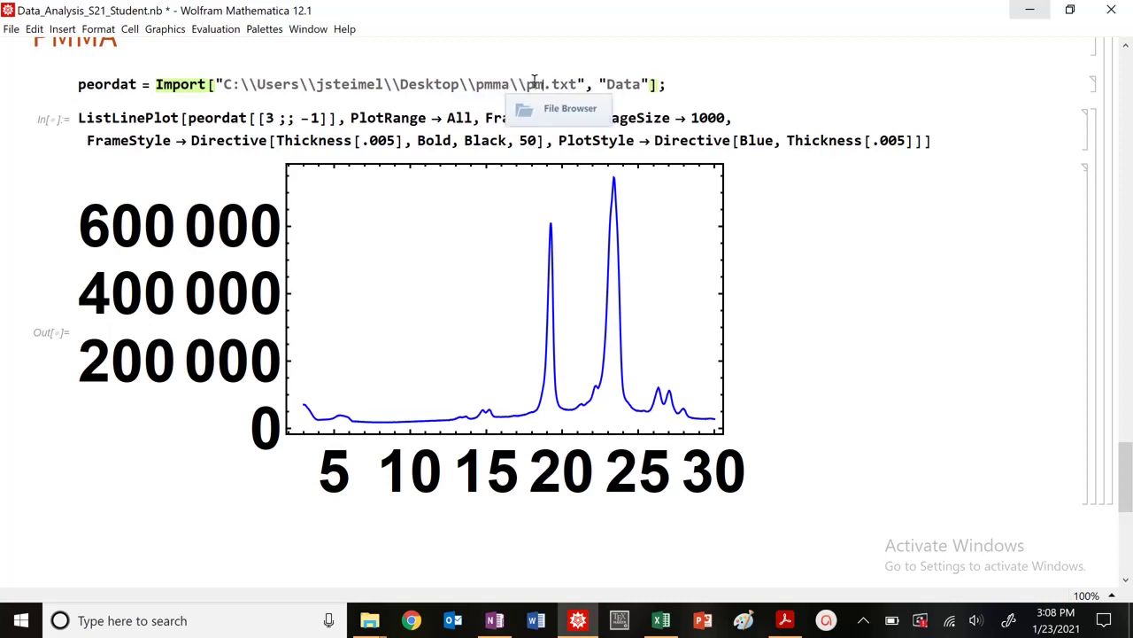
click(534, 84)
text(ma)
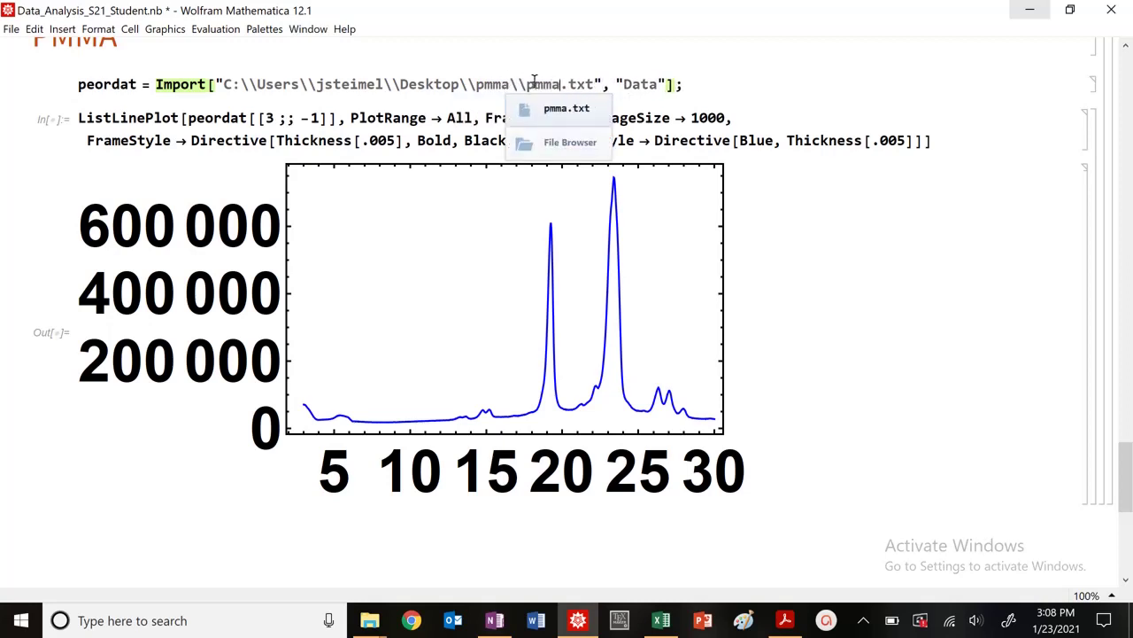
key(shift+Return)
Plot the PMMA data as a broad hump near 15° and shrink the plot
click(168, 118)
key(shift+Return)
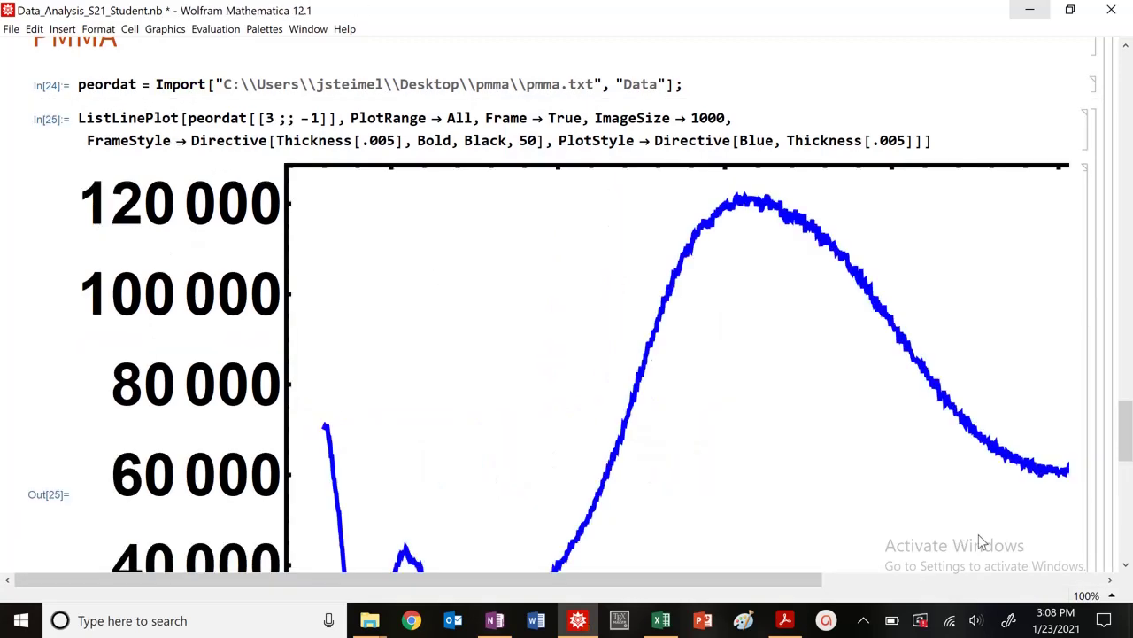
drag(78, 164, 353, 259)
scroll(602, 384, down, 2)
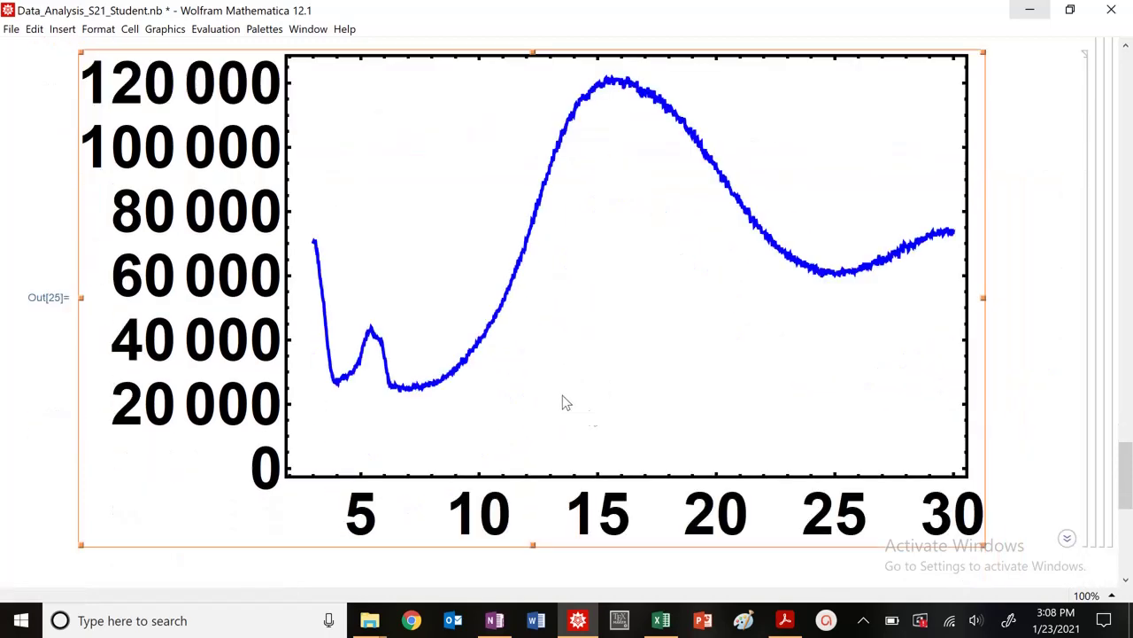
scroll(846, 368, up, 15)
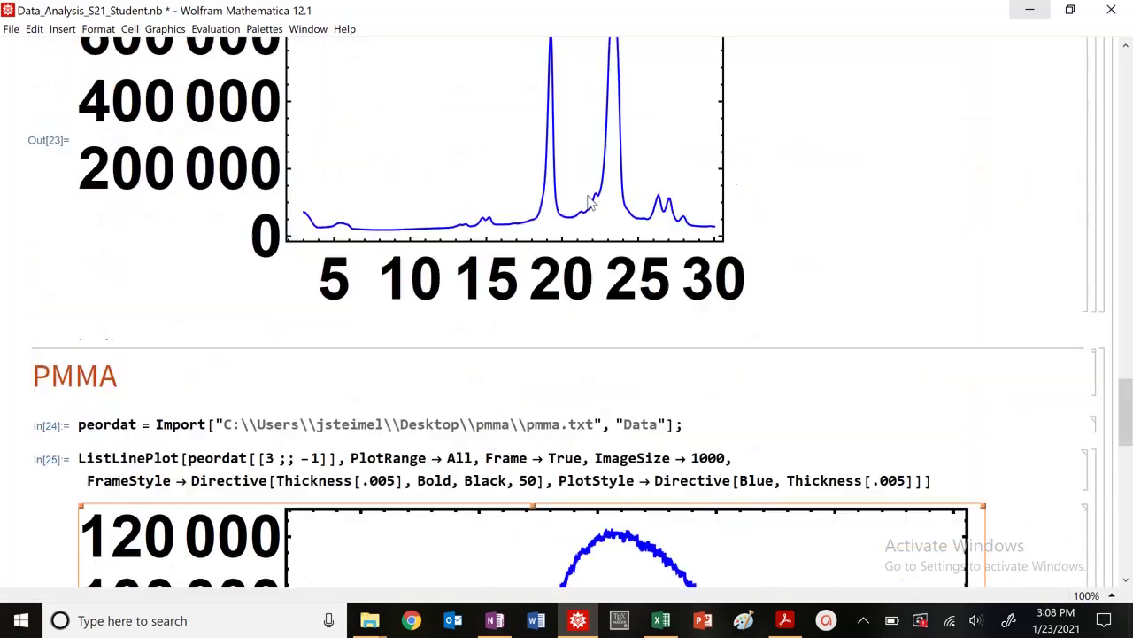
scroll(813, 376, down, 2)
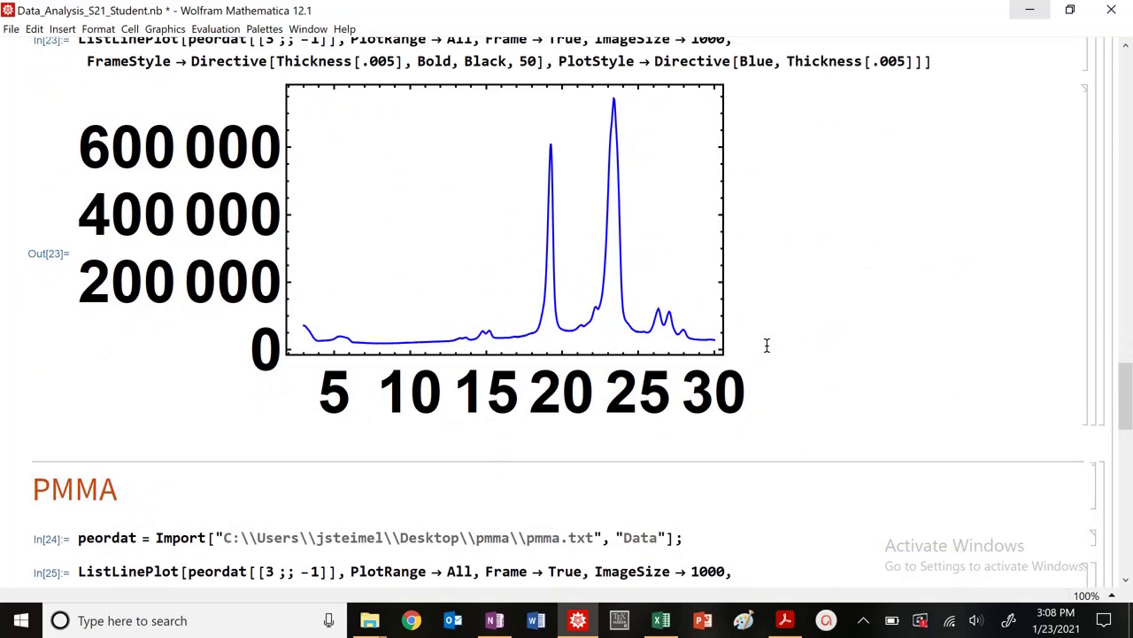
scroll(718, 373, up, 10)
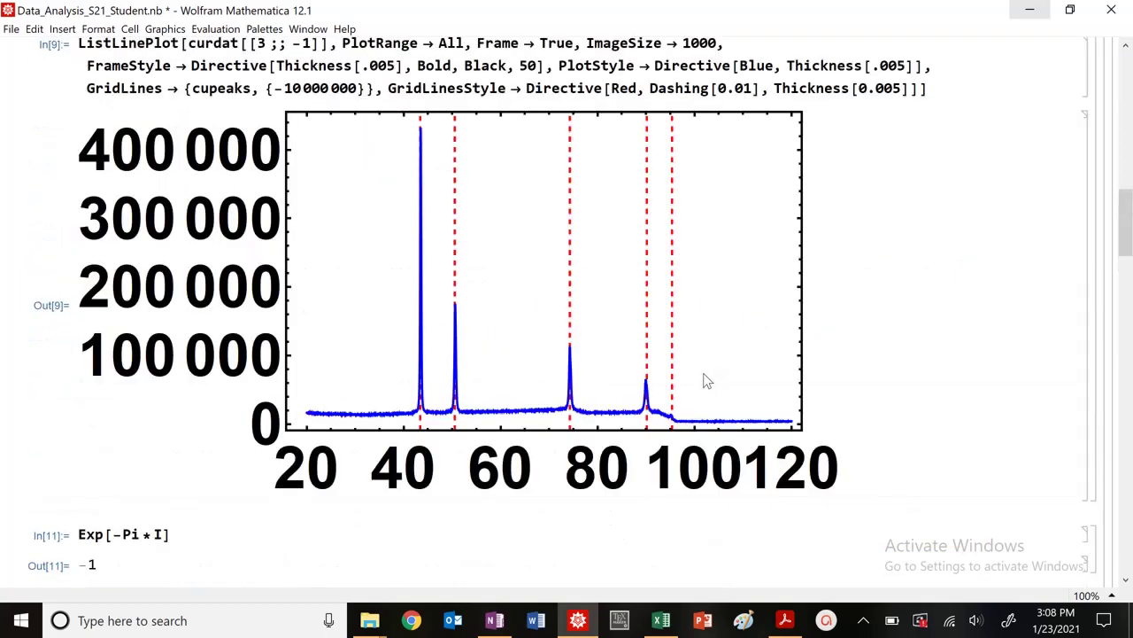
scroll(707, 381, up, 6)
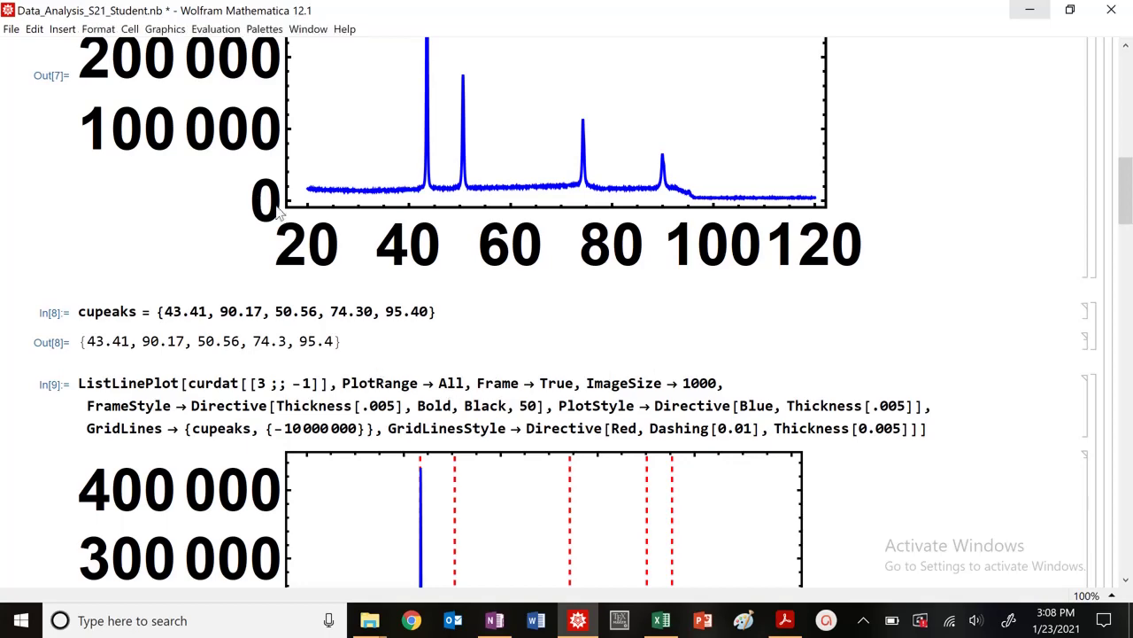
scroll(415, 309, up, 3)
scroll(461, 274, down, 10)
scroll(476, 397, down, 10)
scroll(520, 390, down, 10)
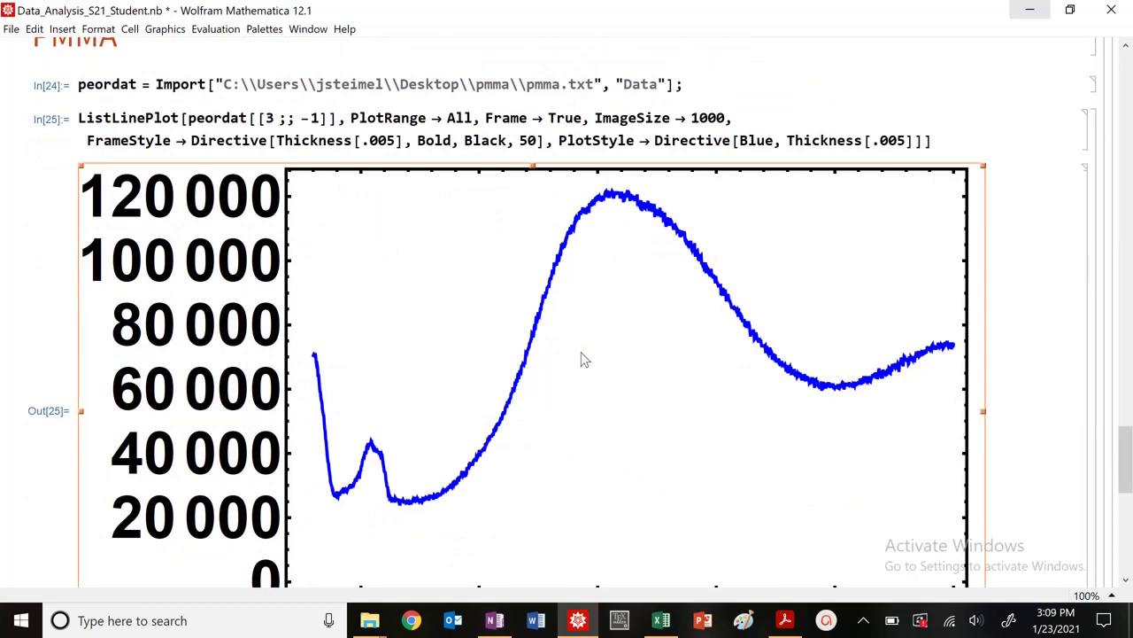
scroll(581, 352, up, 20)
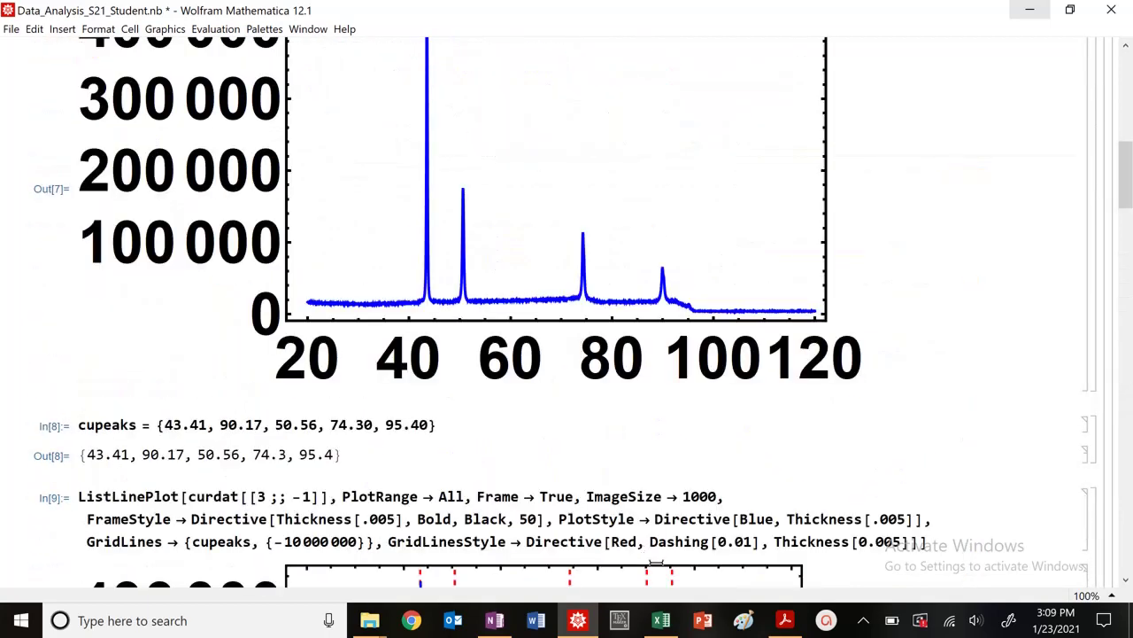
click(492, 622)
scroll(739, 455, down, 10)
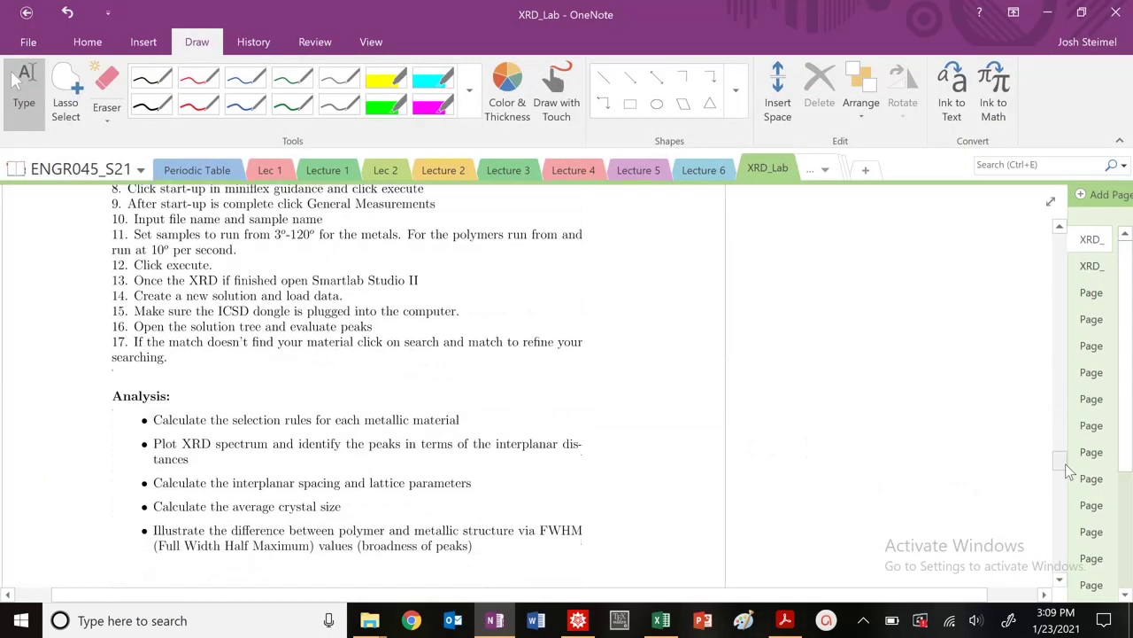
scroll(1070, 472, down, 4)
click(1091, 558)
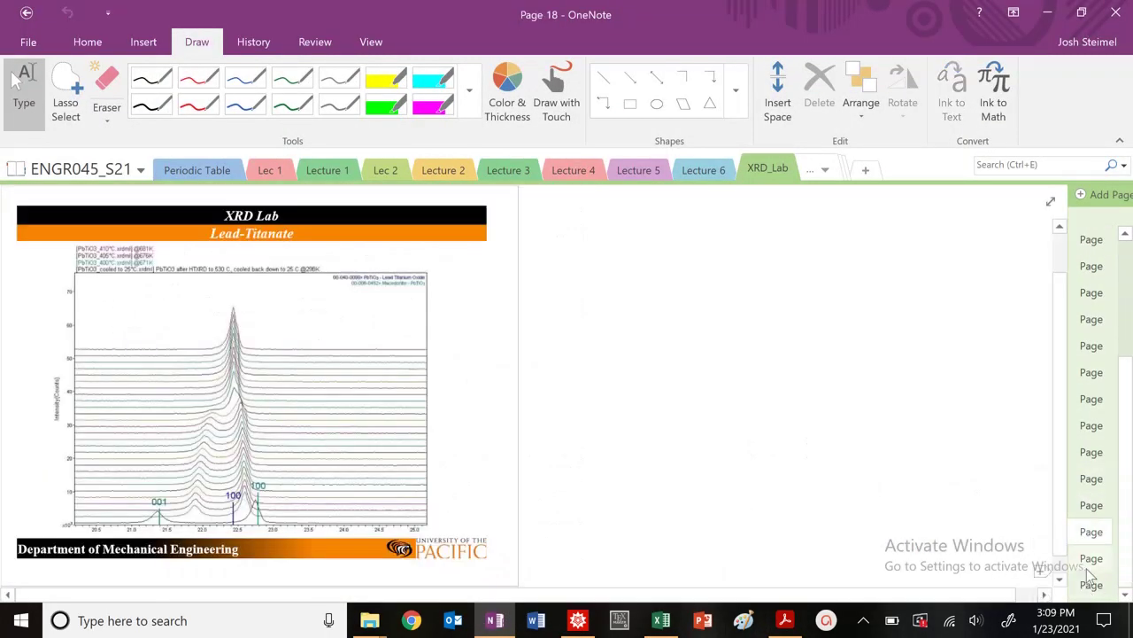
click(1091, 504)
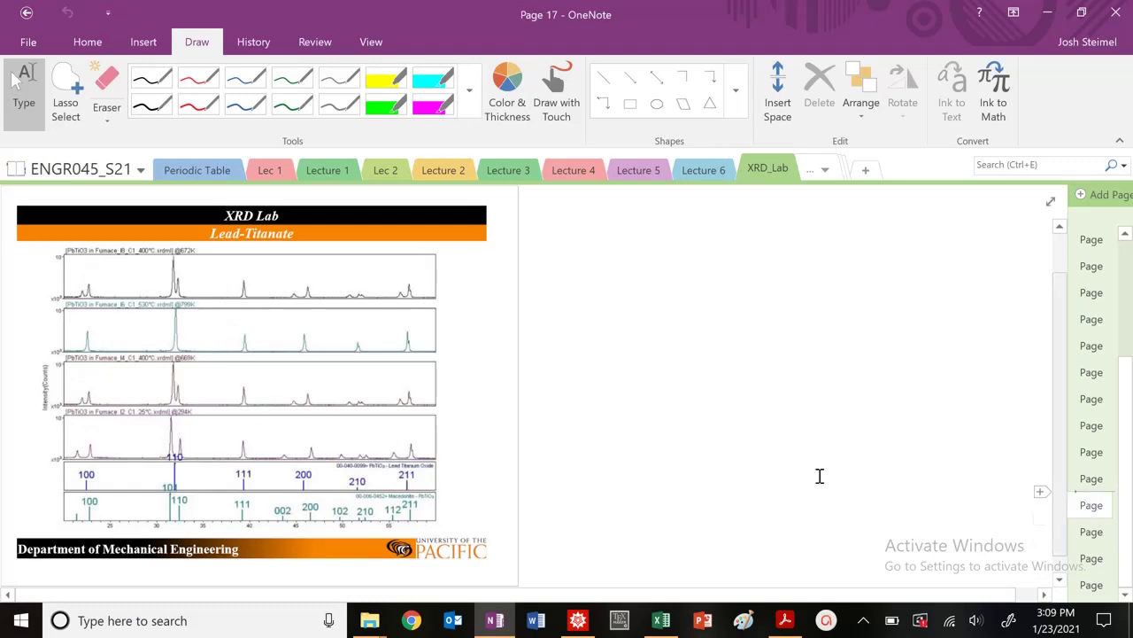
click(1084, 479)
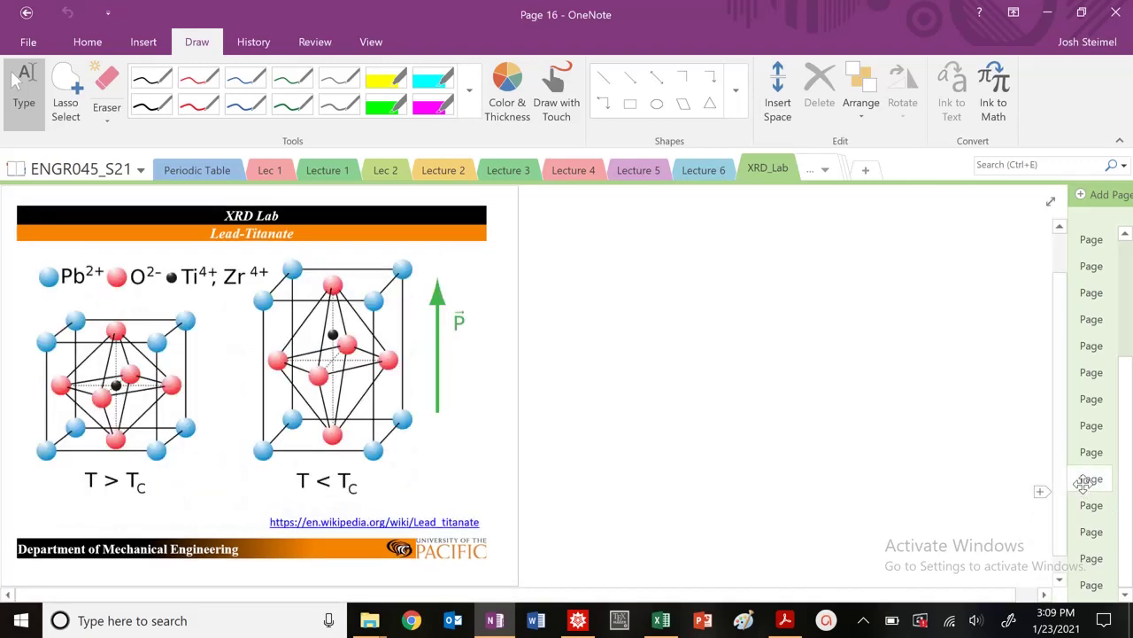
click(1086, 503)
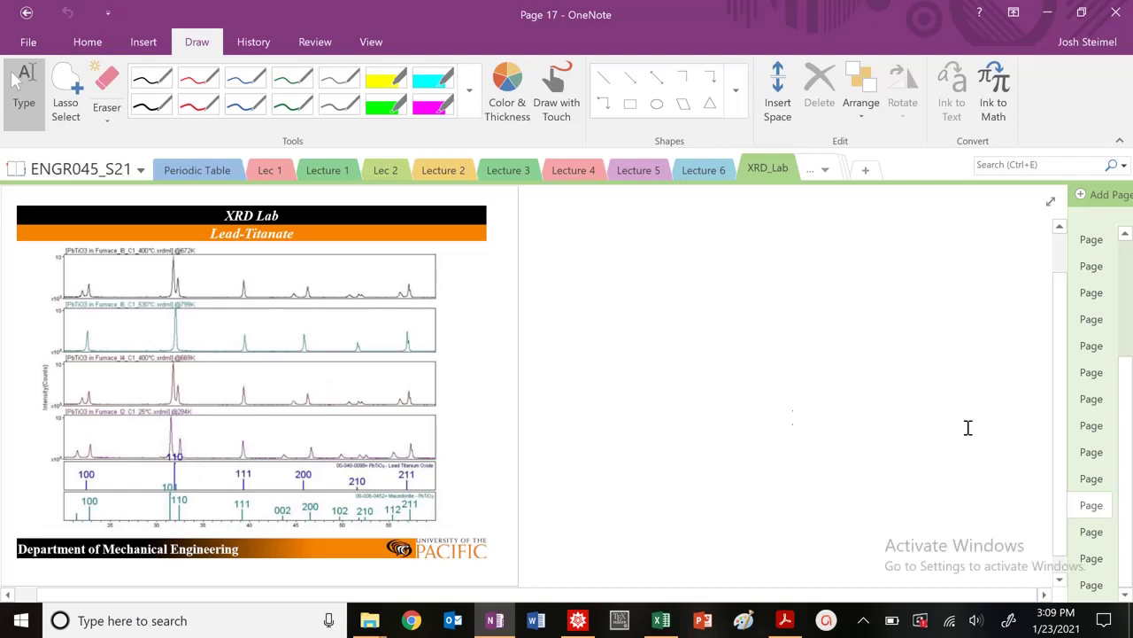
click(1089, 478)
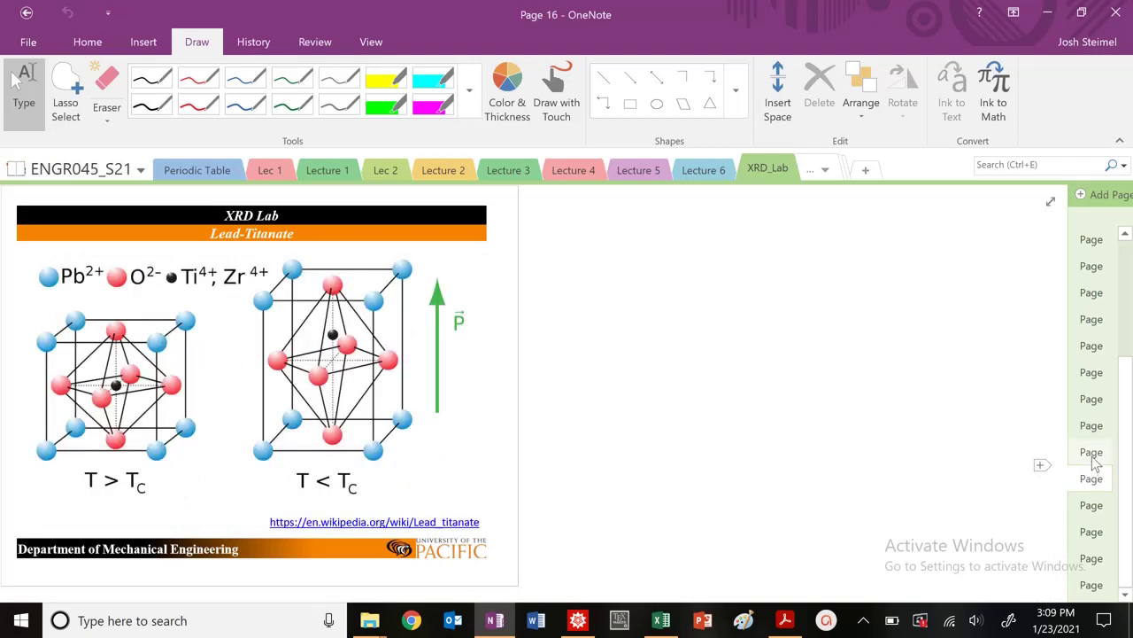
click(1092, 452)
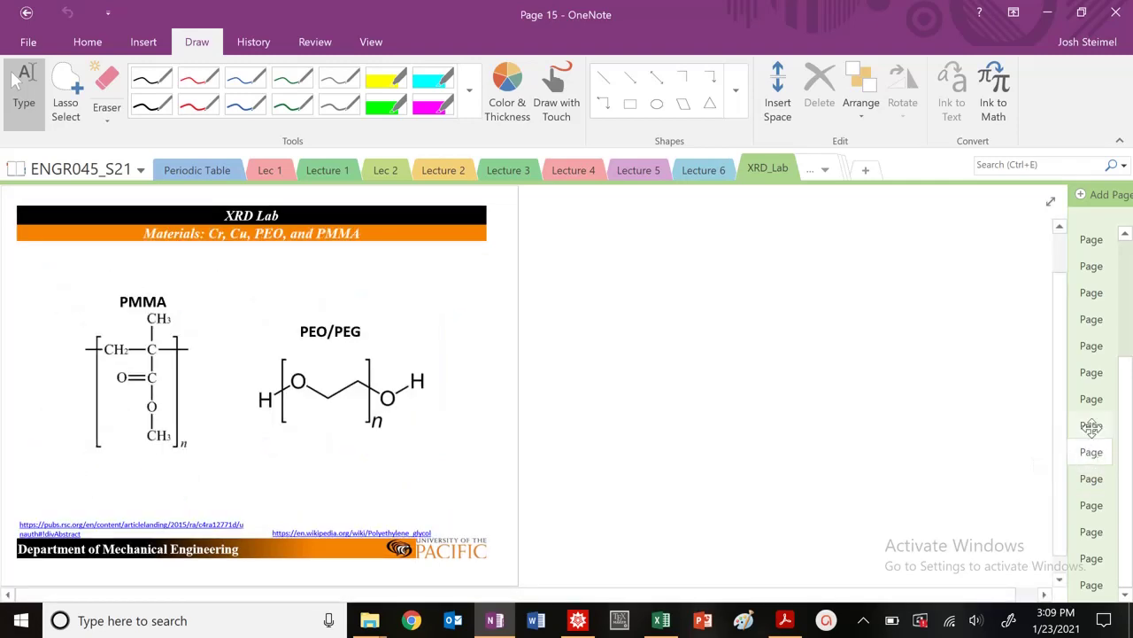
click(1092, 426)
click(1093, 400)
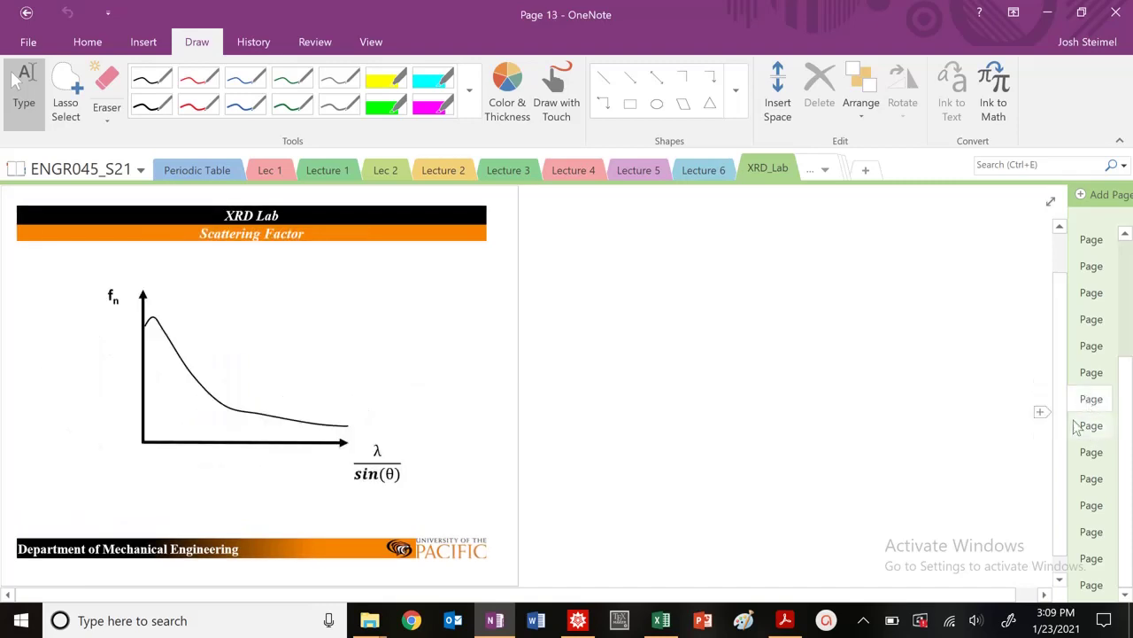
click(1091, 478)
click(1085, 505)
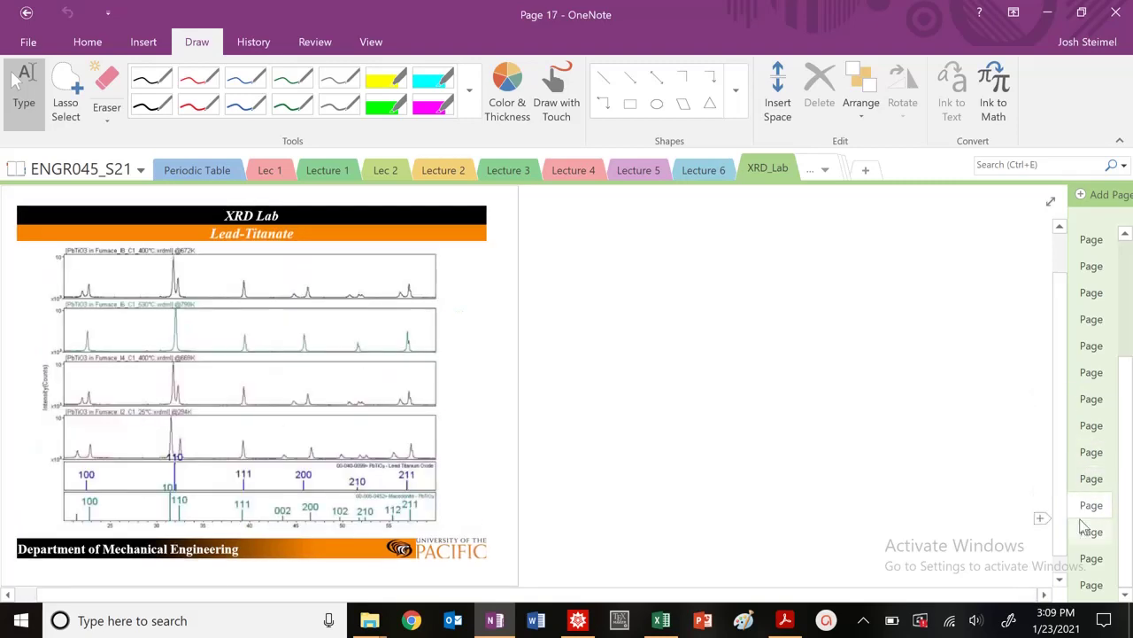
click(1087, 531)
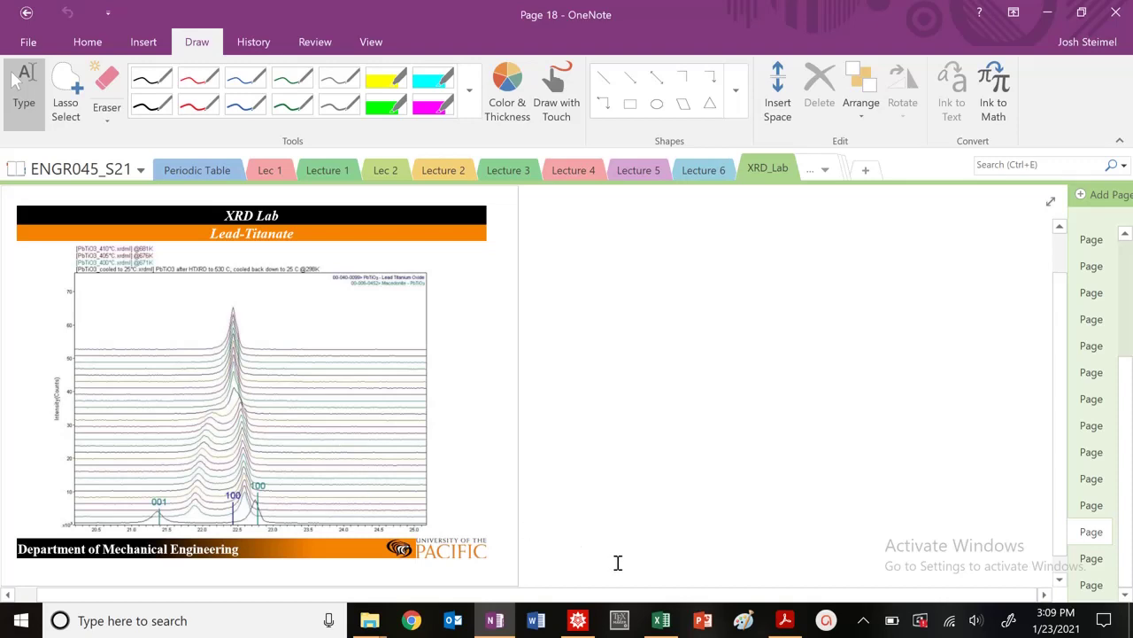
mouse_move(500, 626)
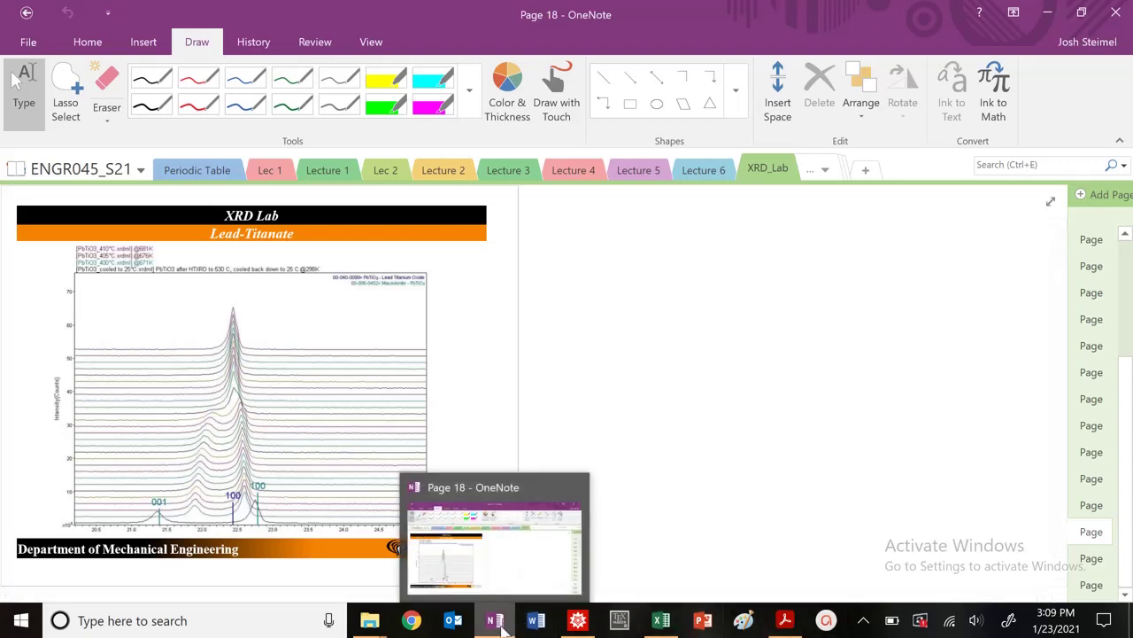
click(577, 620)
scroll(566, 394, down, 5)
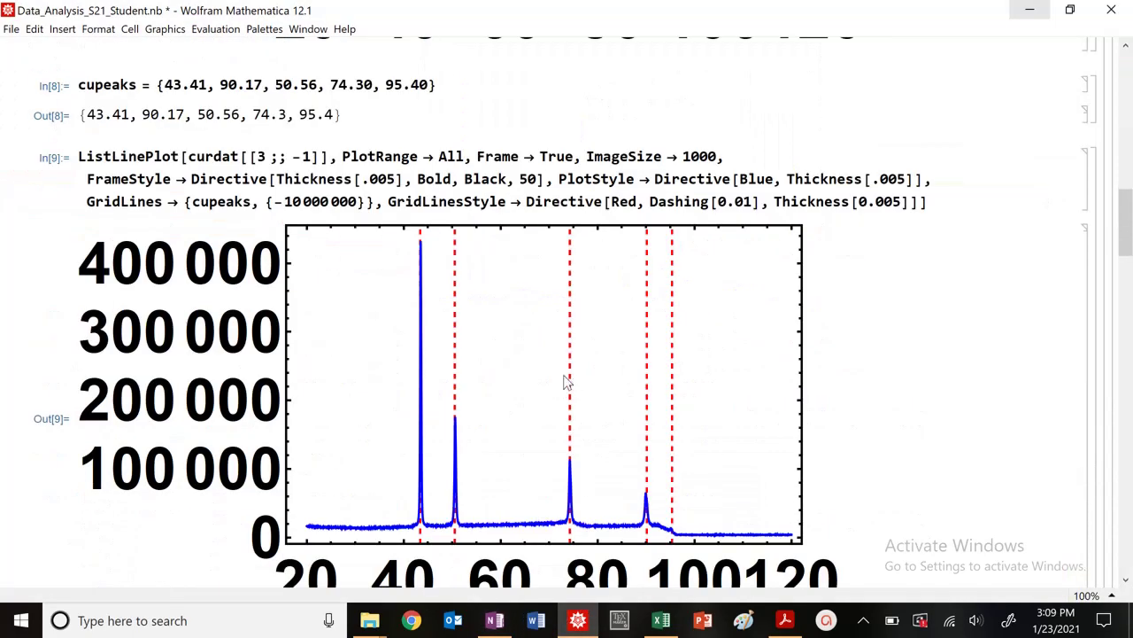
scroll(554, 376, down, 3)
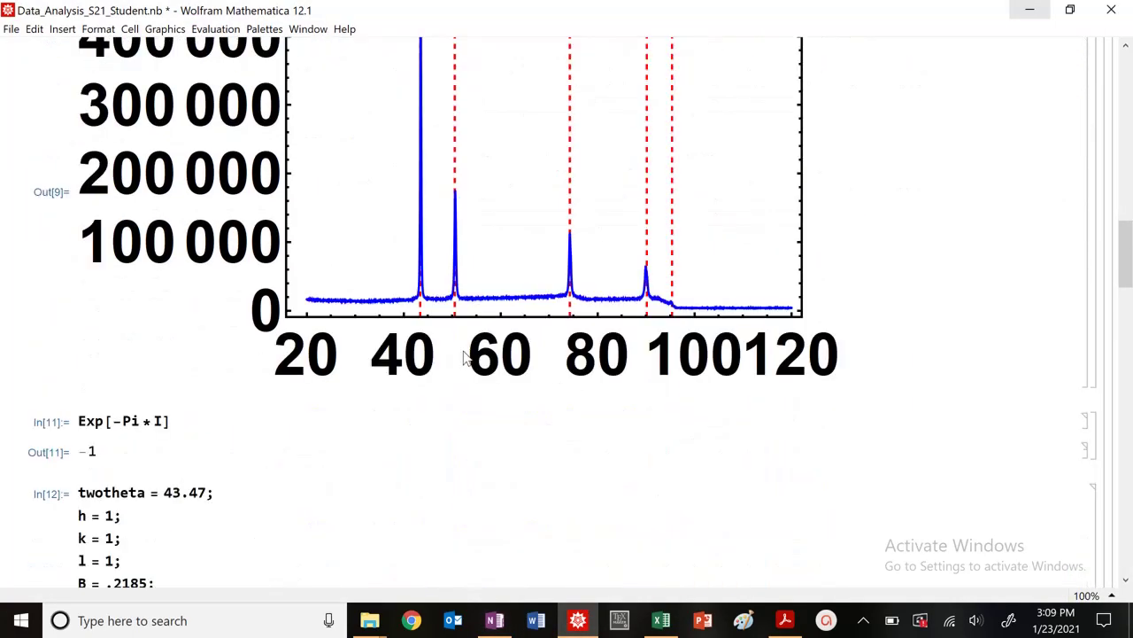